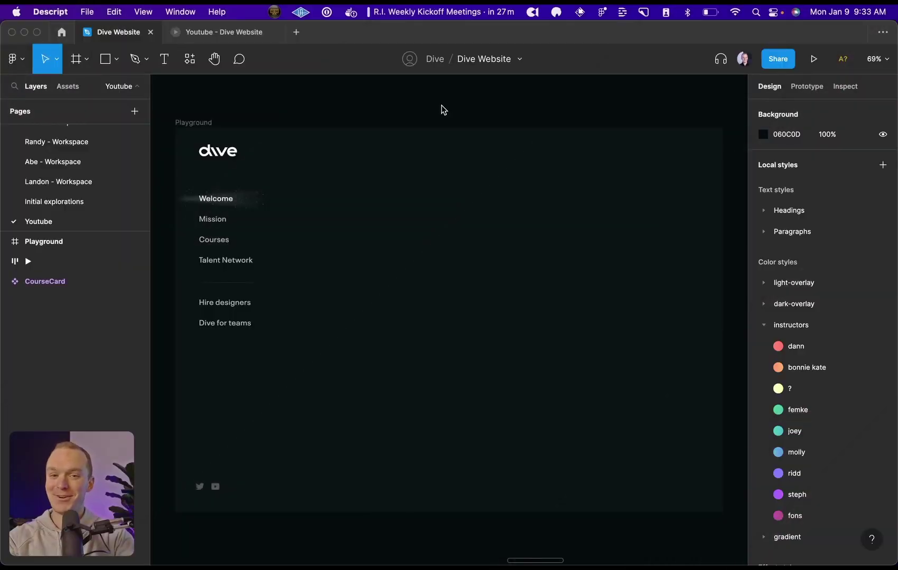
Step: Draw a frame about 287 by 308 in the Playground frame, beside the navigation links
click(338, 238)
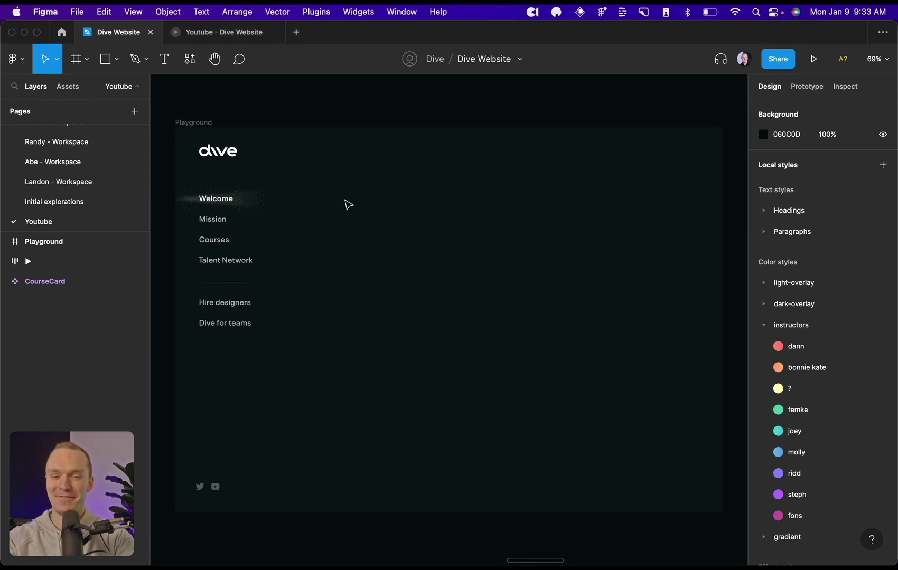
key(f)
drag(338, 177, 461, 309)
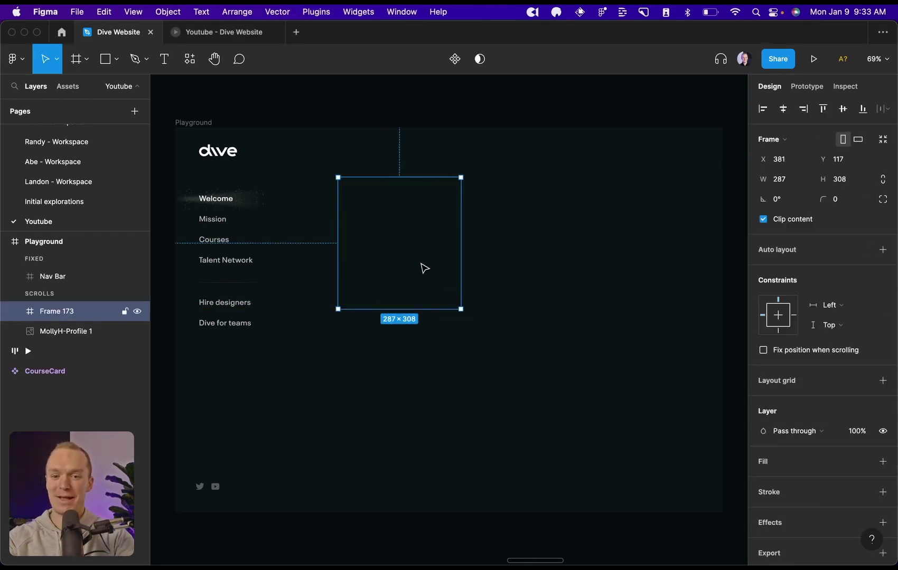
Step: Set the new frame's height to 640
click(855, 182)
text(640)
key(Return)
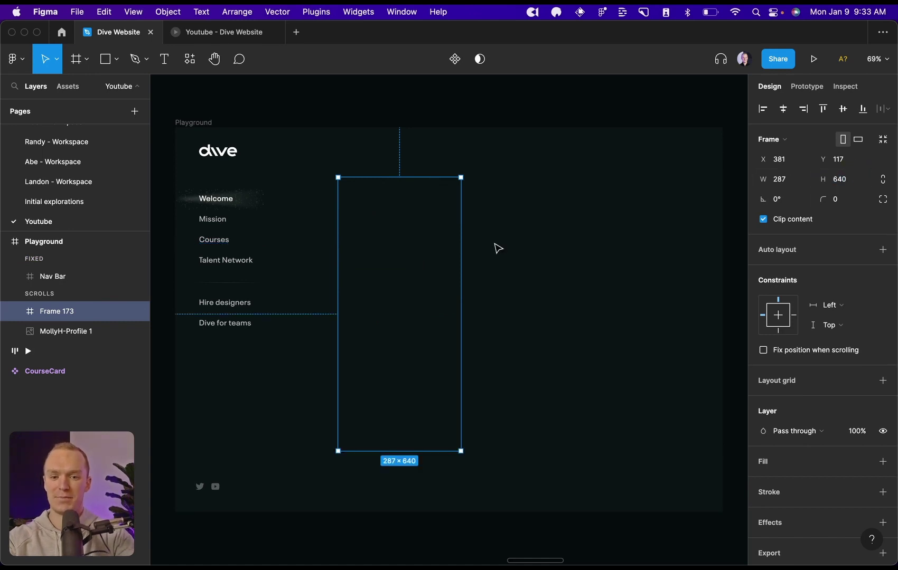
Step: Resize the frame to 480 wide by 560 high and move it to about X 261, Y 80
click(852, 179)
text(560)
key(Return)
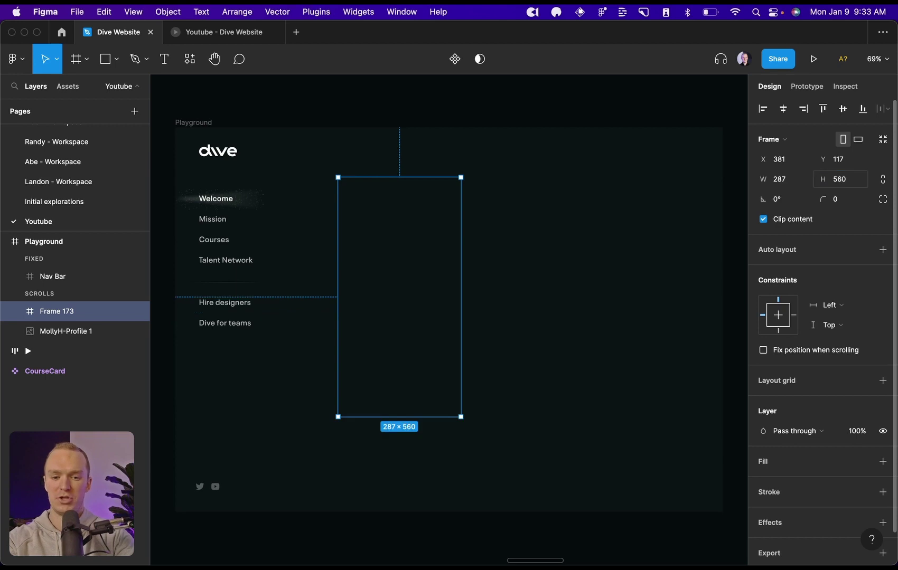
click(781, 179)
text(480)
key(Return)
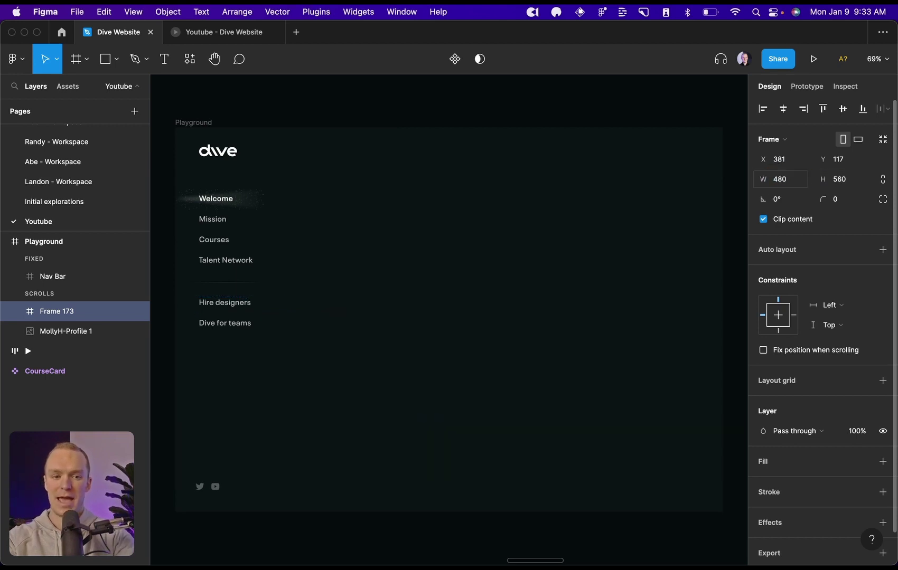
drag(485, 280, 442, 266)
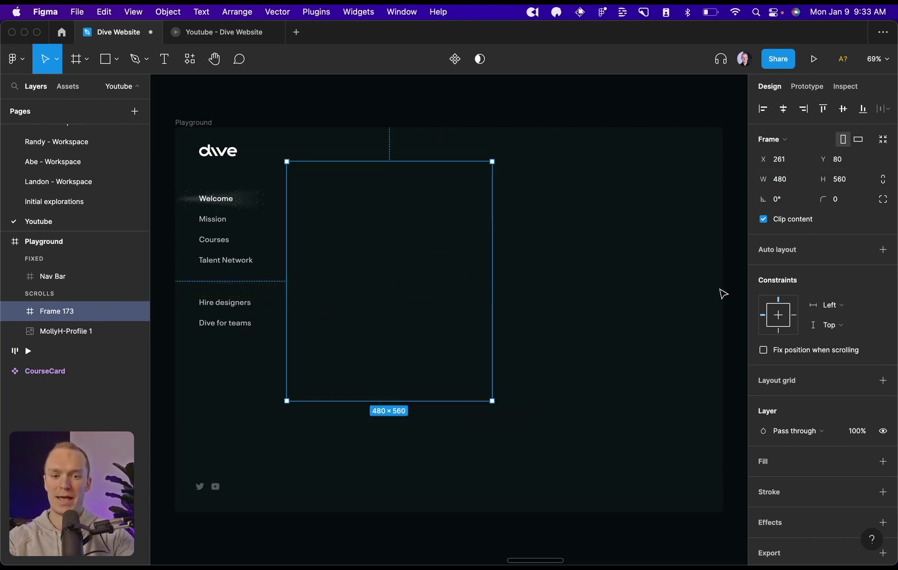
Step: Set the frame's width to 440
click(785, 183)
text(44)
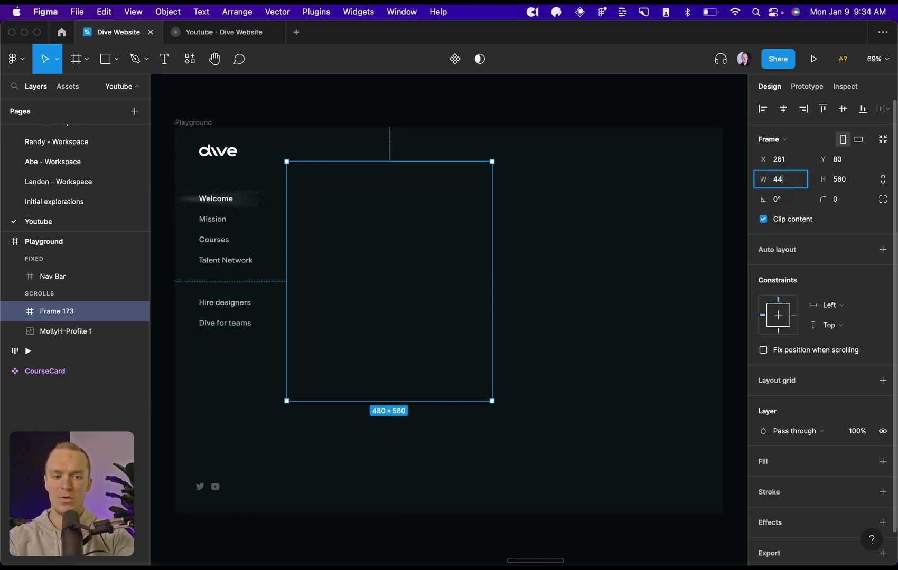
text(0)
key(Return)
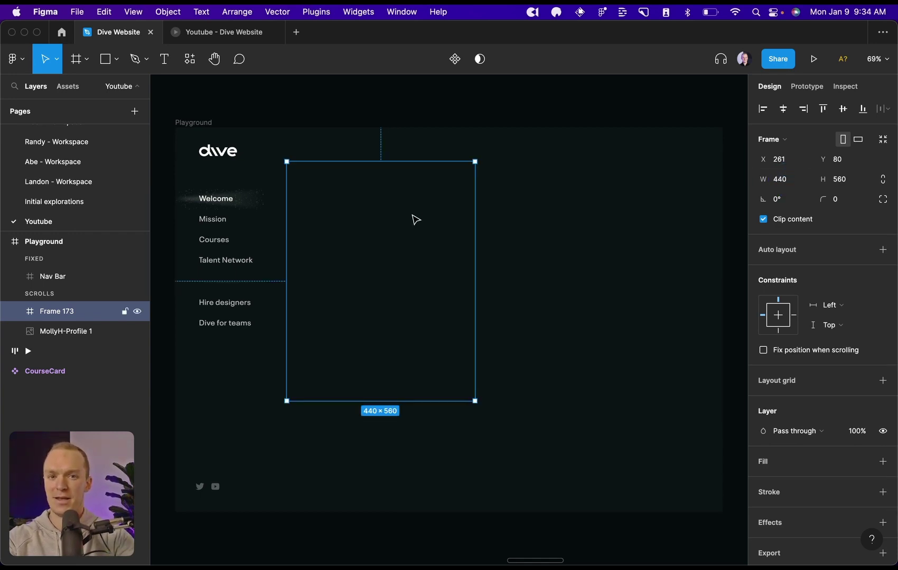
Step: Duplicate the frame beside the original and apply a White fill to both frames
drag(397, 257, 634, 252)
click(365, 322)
shift+click(661, 291)
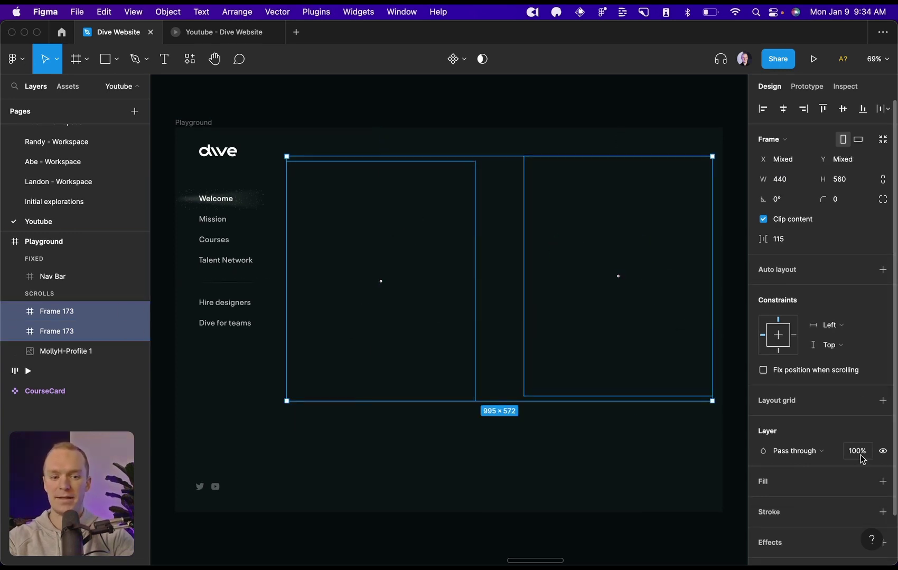
click(858, 478)
scroll(859, 478, down, 3)
click(852, 529)
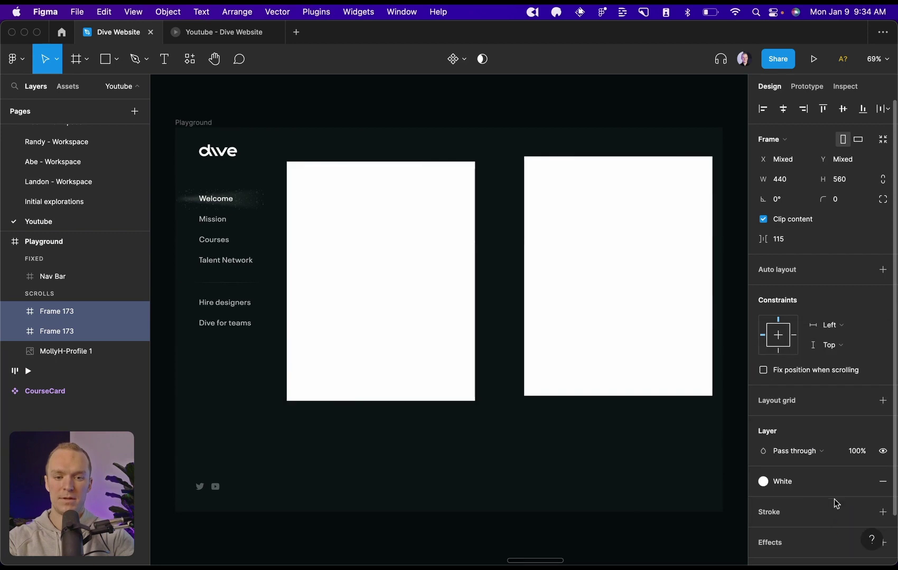
Step: Delete the duplicate white frame beside the original
click(562, 137)
click(593, 229)
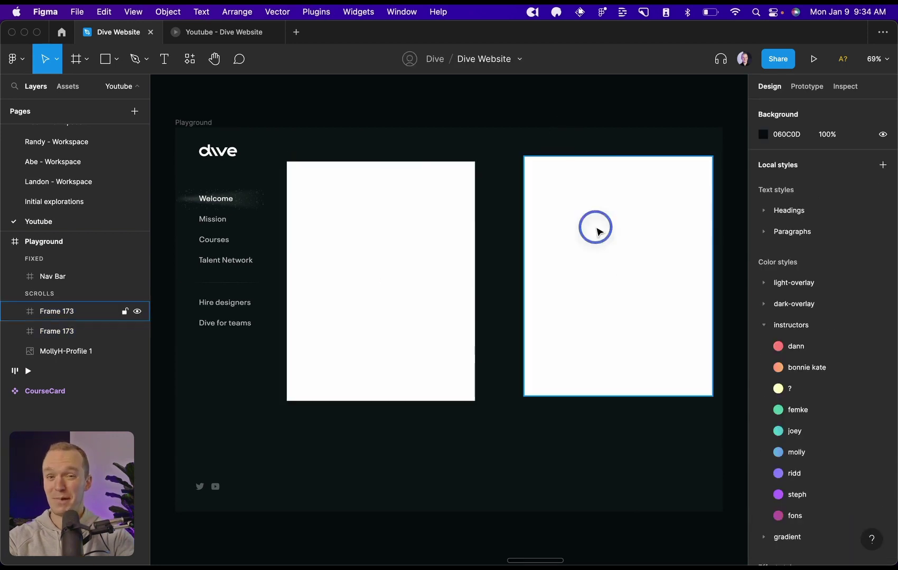
key(Delete)
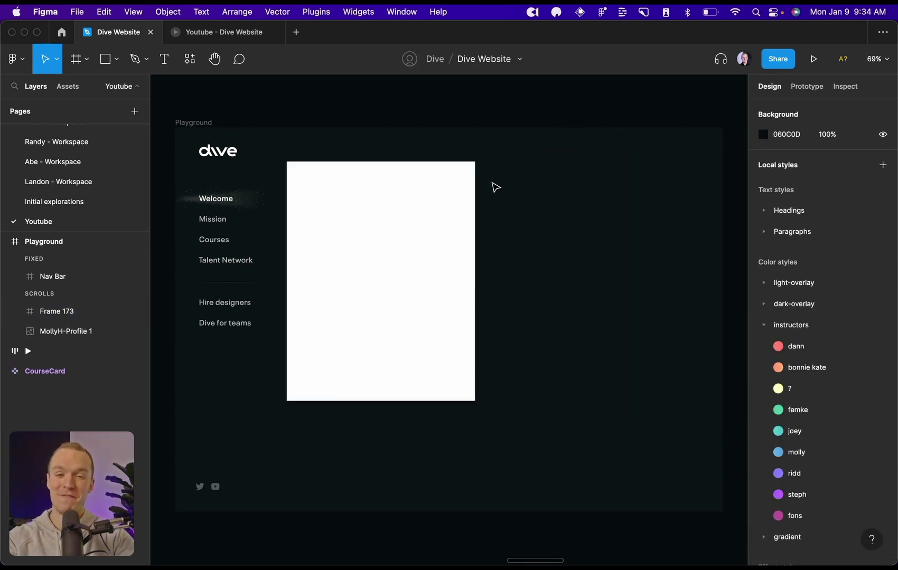
click(558, 182)
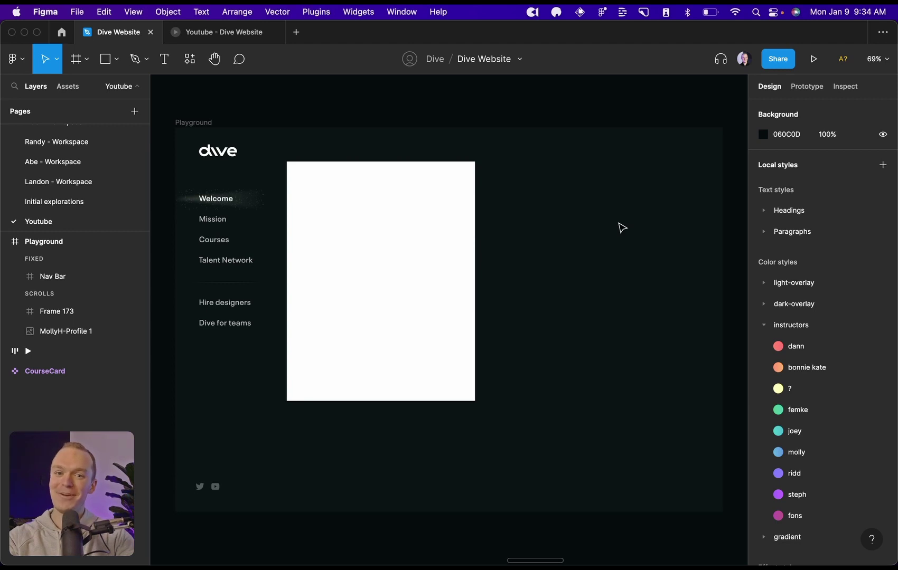
Step: Convert the white frame into a component and name it CourseCard
click(405, 251)
key(super+alt+k)
key(super+r)
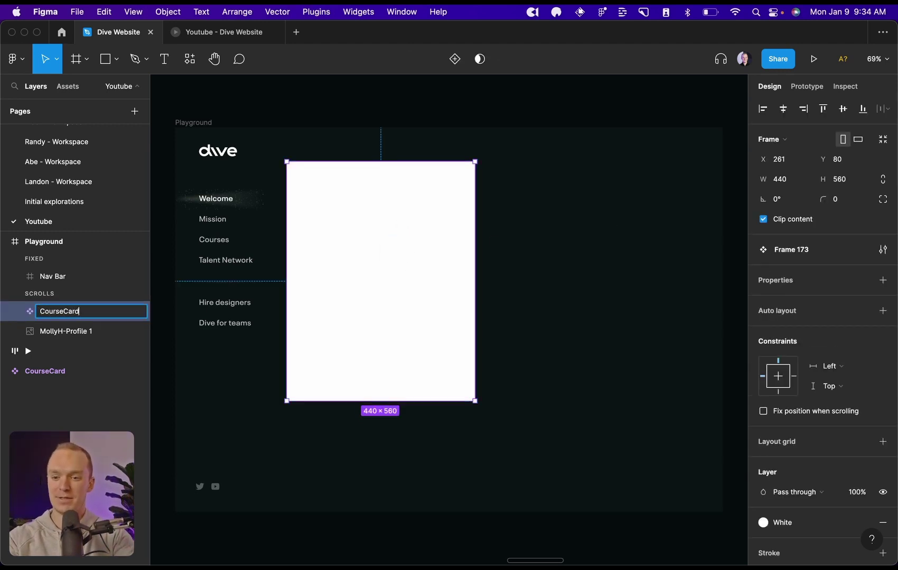
key(Return)
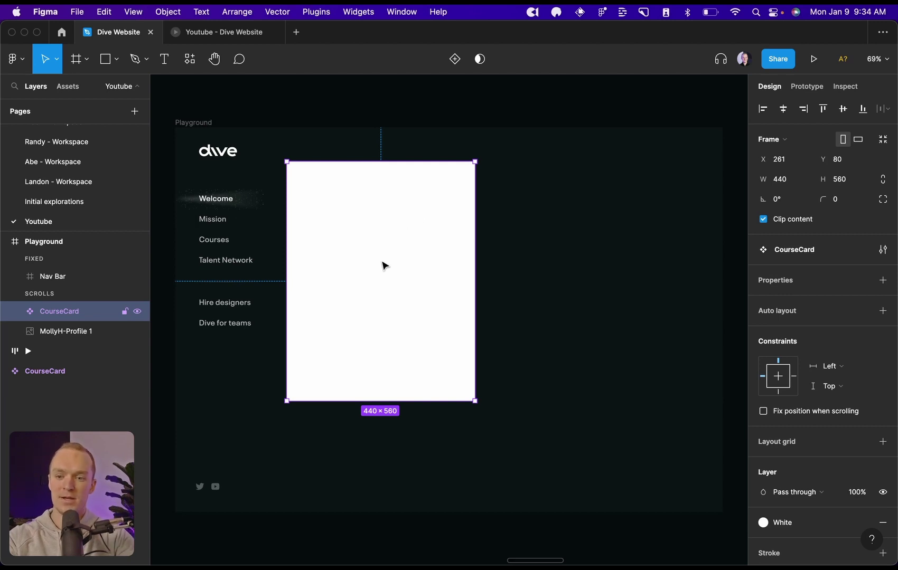
Step: Duplicate the CourseCard beside the original and wrap both cards in a horizontal auto layout named Row
key(super+d)
drag(401, 241, 609, 242)
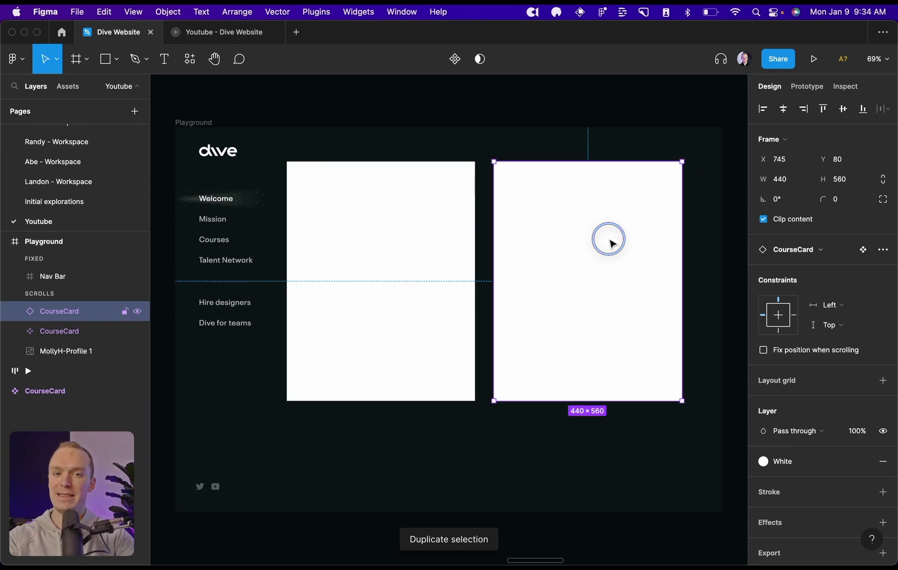
shift+click(354, 310)
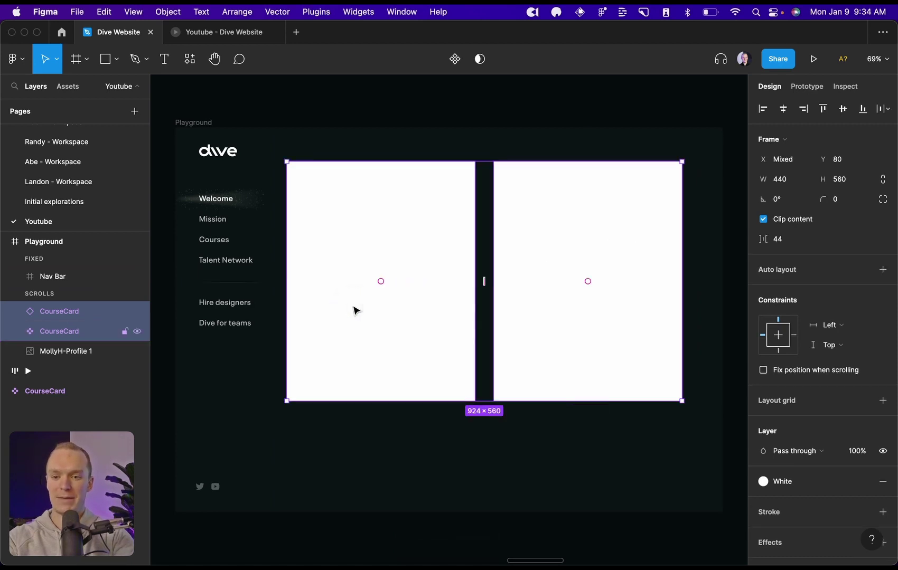
key(shift+a)
key(super+r)
text(Ro)
key(Return)
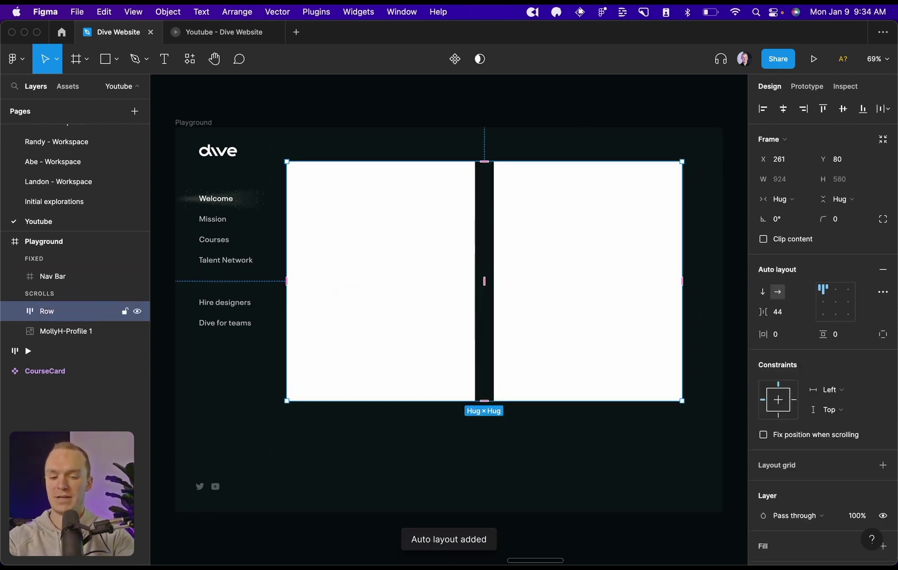
Step: Duplicate the Row and wrap both rows in a vertical auto layout named Grid
key(super+d)
shift+click(78, 333)
key(shift+a)
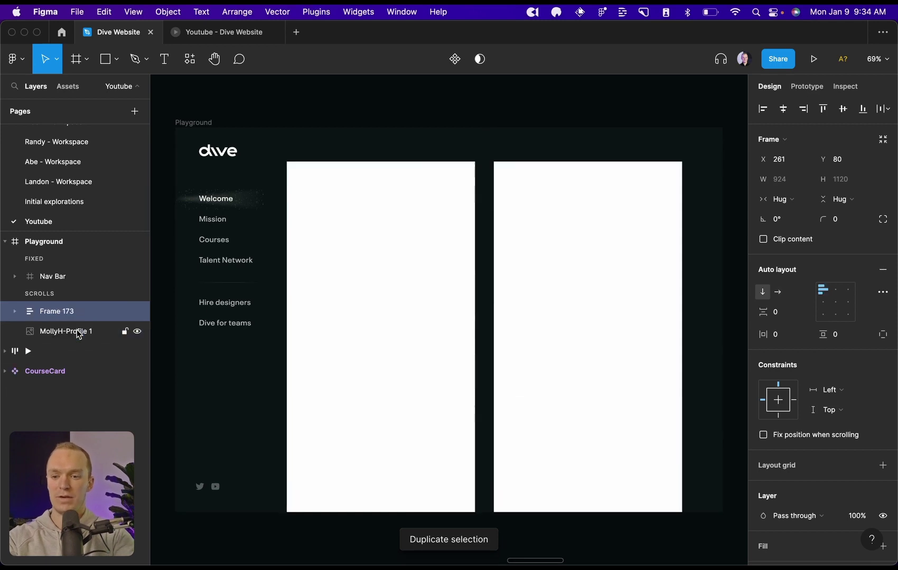
key(super+r)
text(Grid)
key(Return)
Step: Set the auto layout spacing to 32 for both the Grid and its two rows
click(780, 317)
text(32)
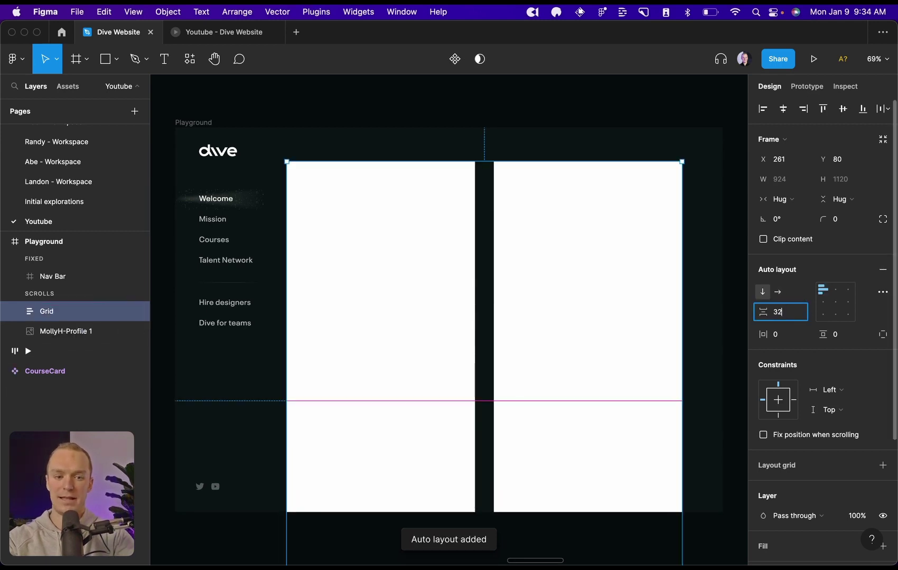
key(Return)
key(Return)
click(792, 311)
text(32)
key(Return)
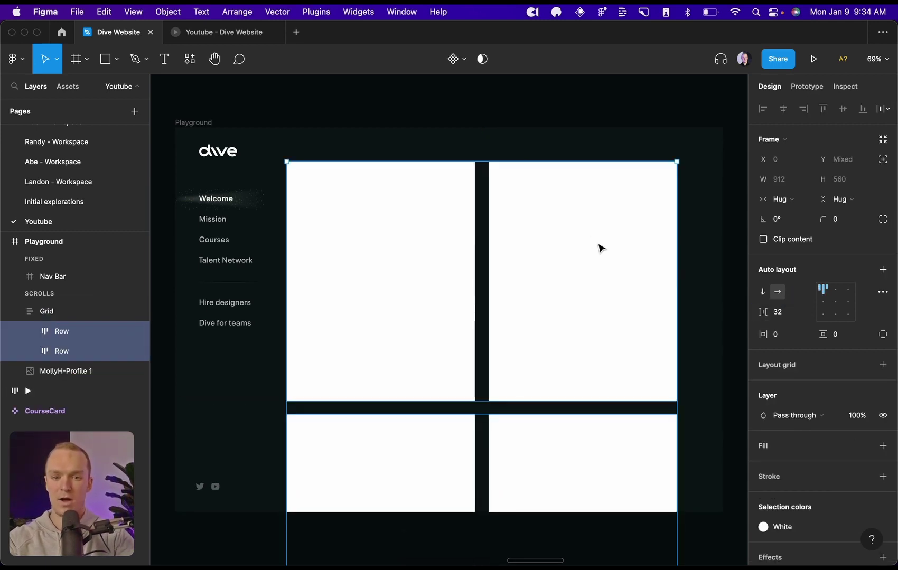
click(484, 106)
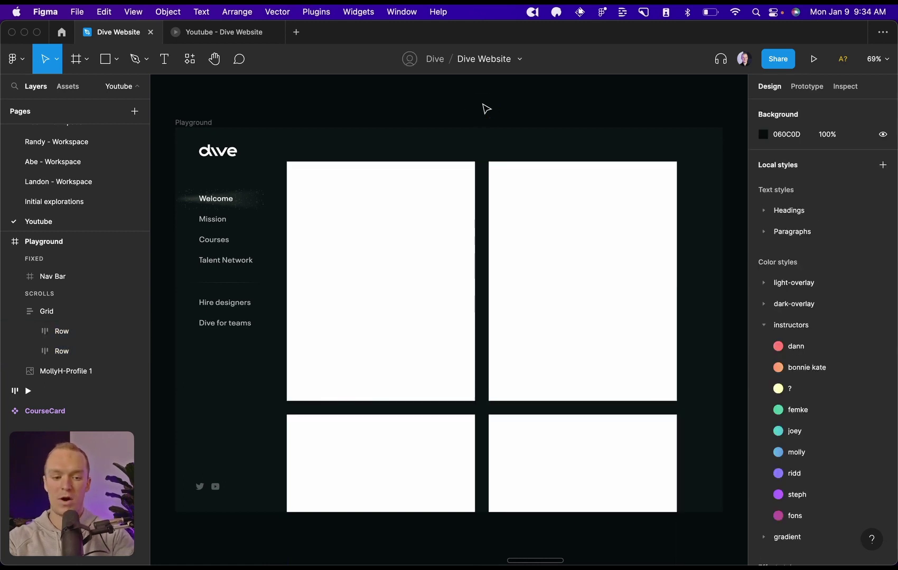
Step: Preview the white card grid in the prototype and scroll through it
key(super+alt+Return)
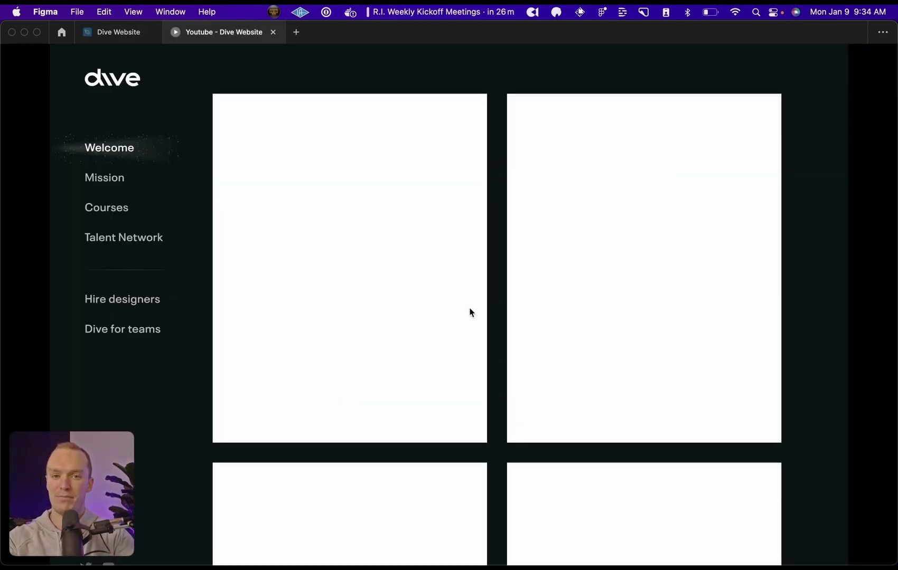
scroll(469, 312, down, 5)
scroll(470, 312, up, 5)
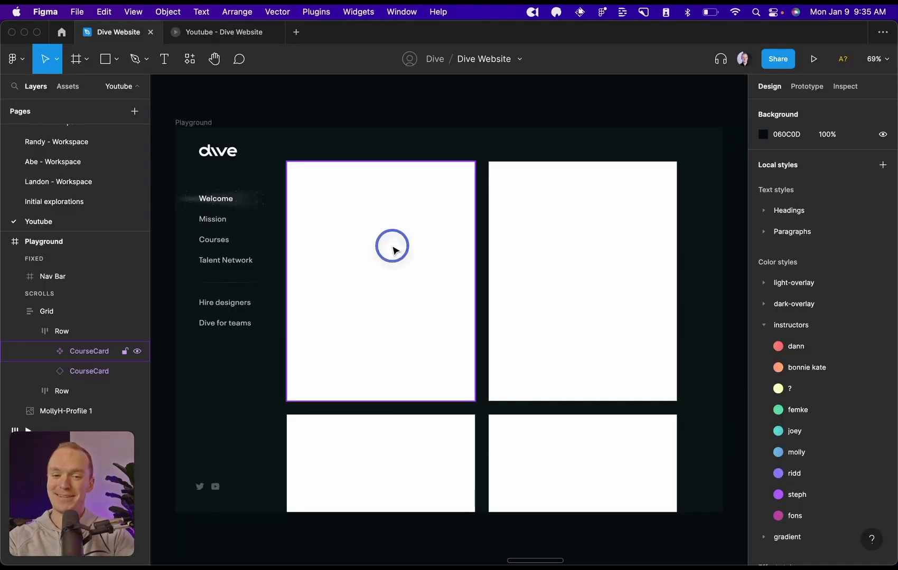
Step: Change the main CourseCard component's fill to the Darker color style
click(394, 248)
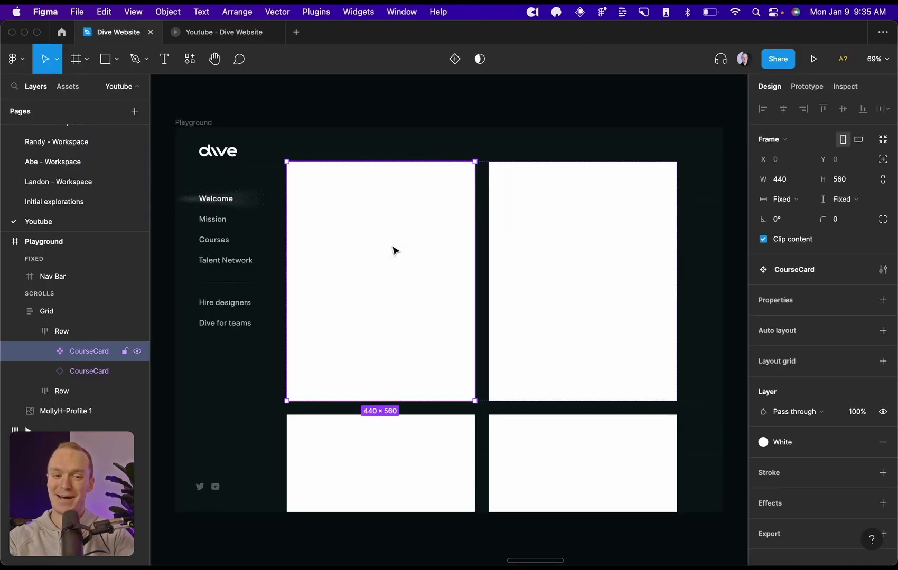
click(810, 445)
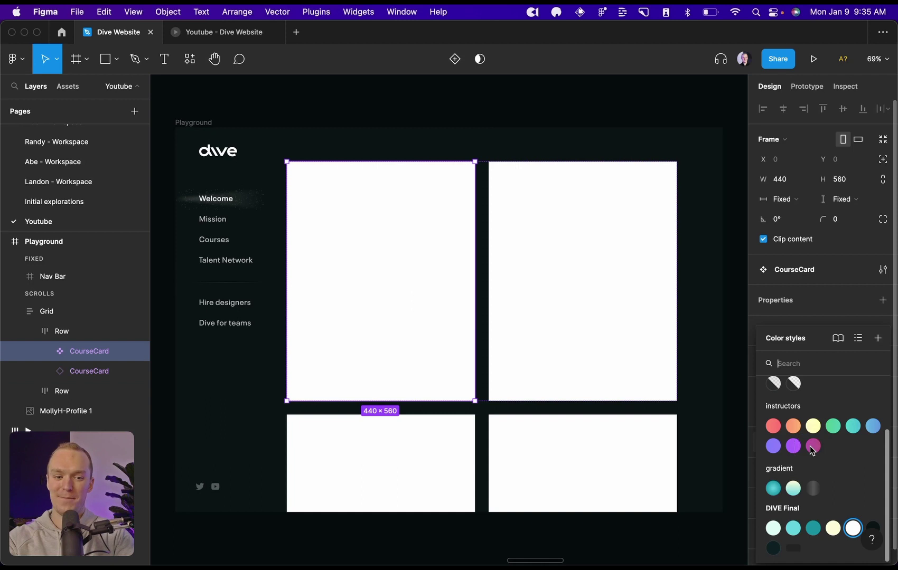
click(872, 528)
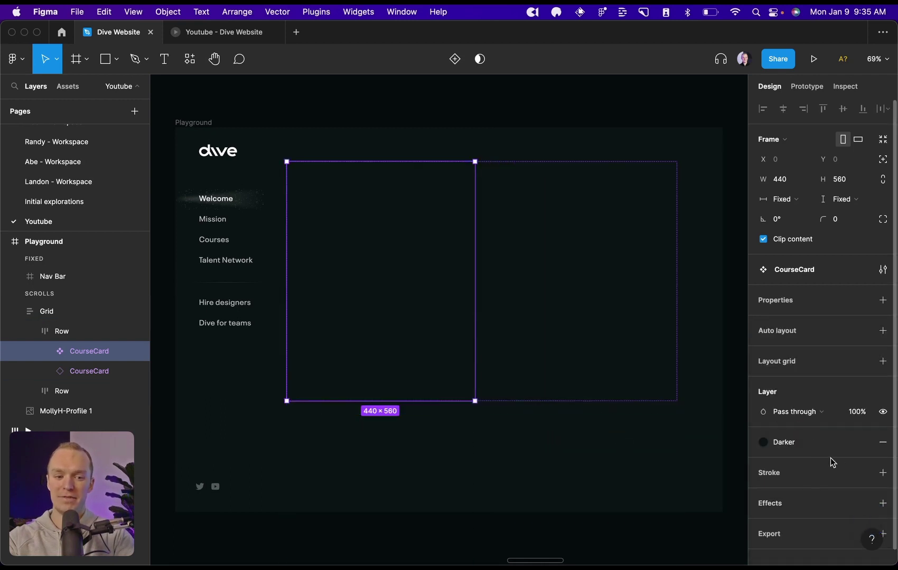
Step: Give the main CourseCard a light-overlay/10% stroke and a corner radius of 32
click(862, 474)
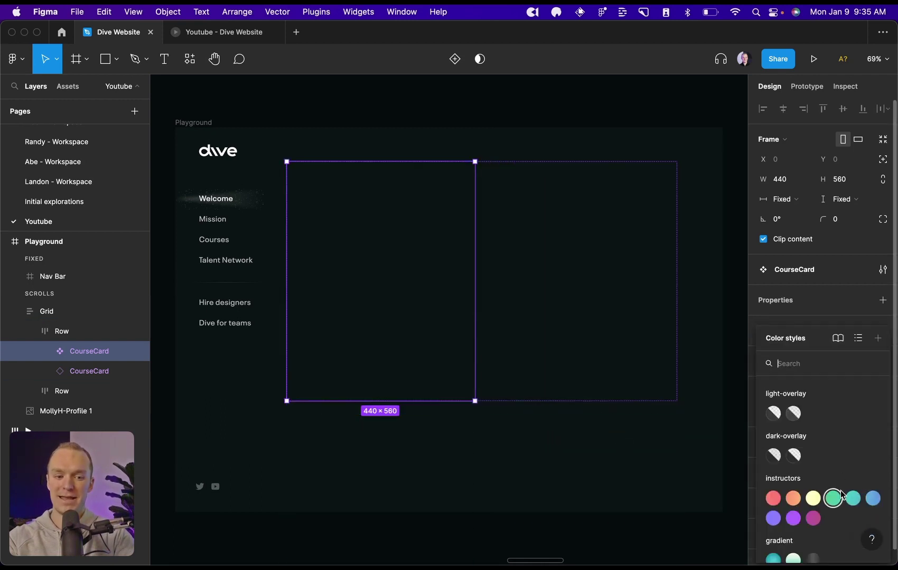
click(795, 417)
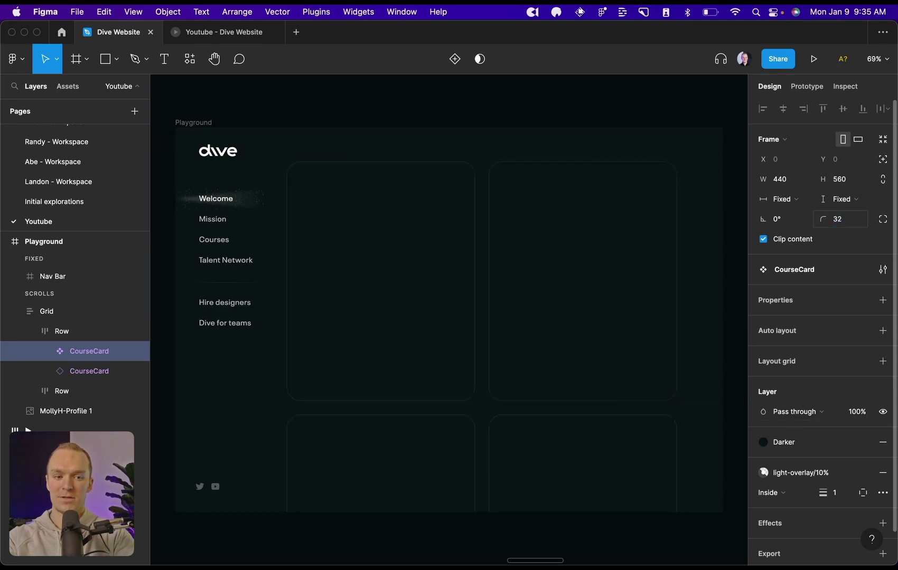
click(498, 107)
Step: Review the outlined, rounded cards in the prototype preview, then return to the design file
key(super+alt+Return)
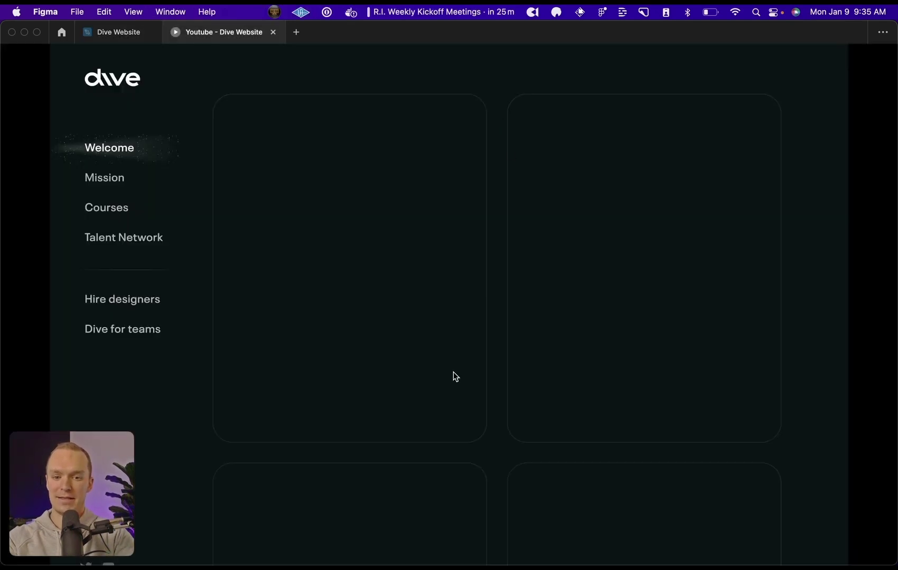
scroll(453, 371, down, 5)
scroll(453, 371, up, 5)
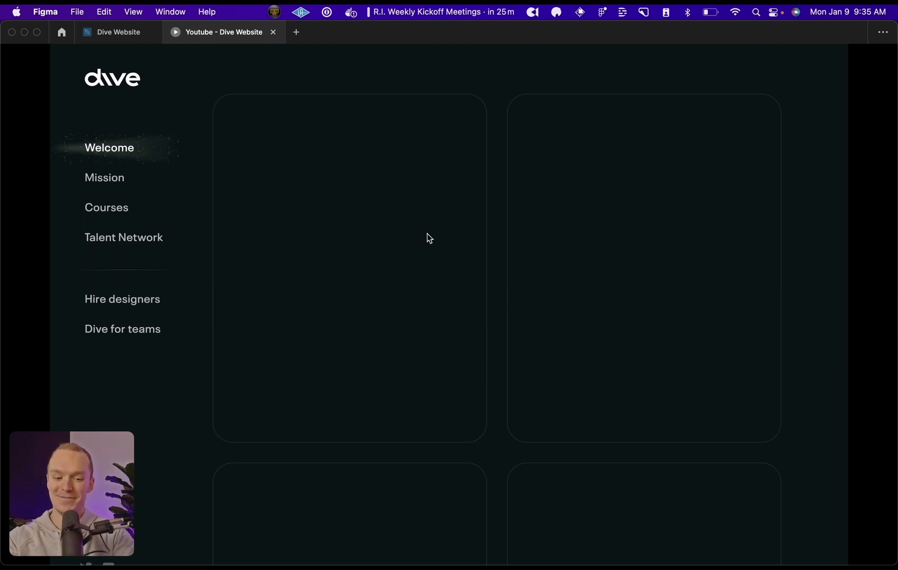
key(ctrl+shift+Tab)
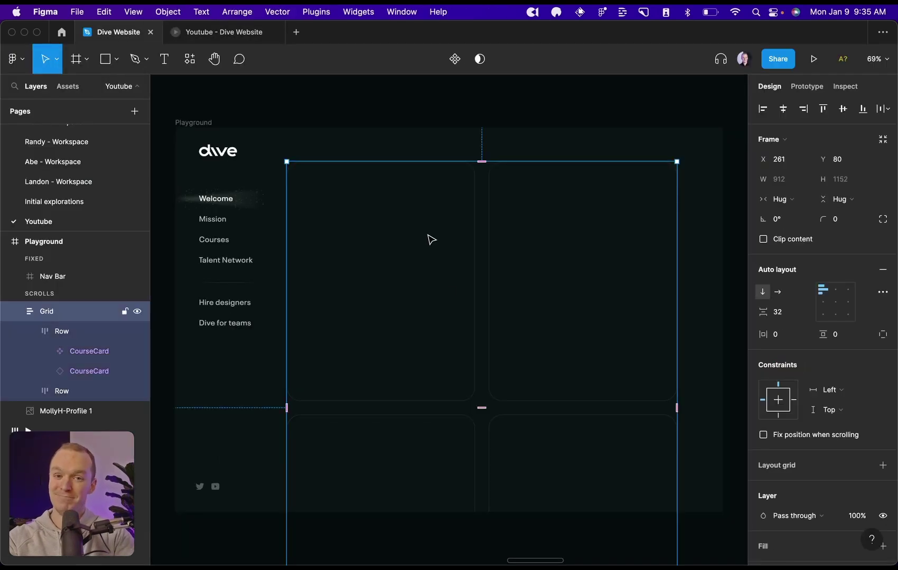
click(408, 102)
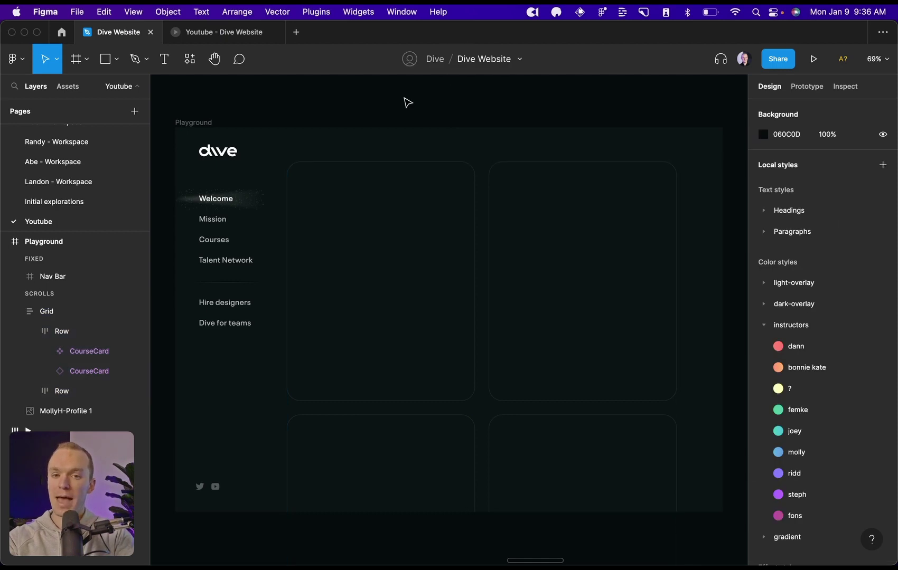
Step: Add a "Design System Bootcamp" text layer inside the main CourseCard component
key(t)
click(324, 202)
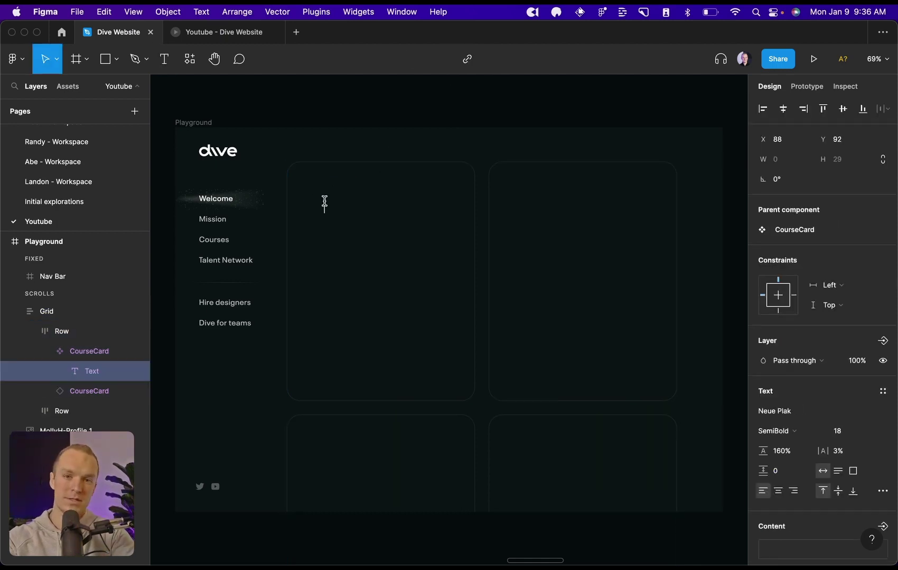
text(Design Sy)
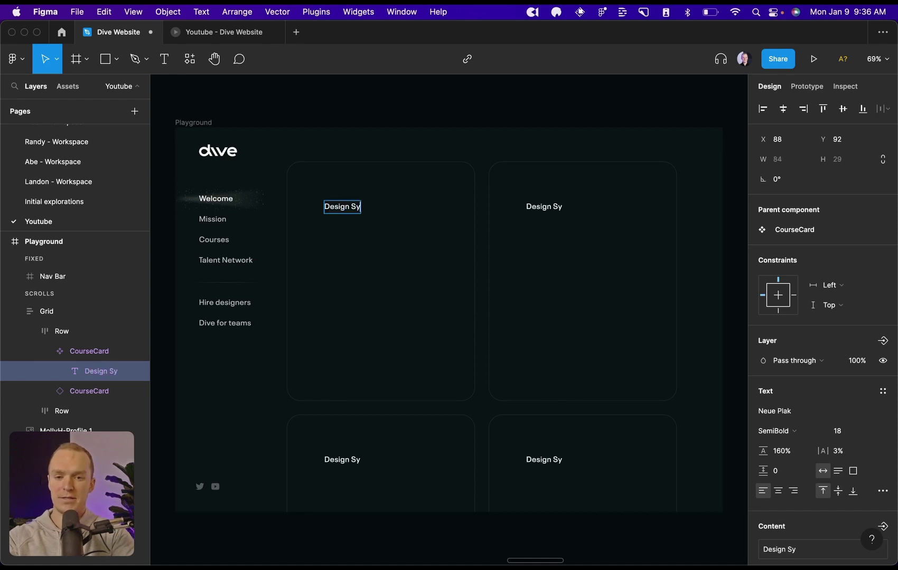
text(stem Bootcamp)
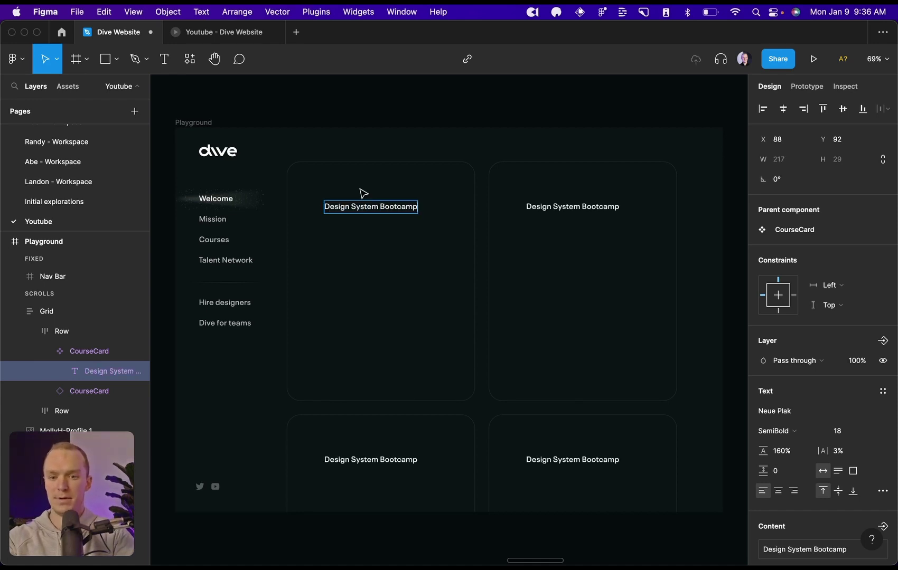
key(Escape)
Step: Duplicate the course title in the main CourseCard, place the copy above it, and replace its text with the instructor's full name
key(super+d)
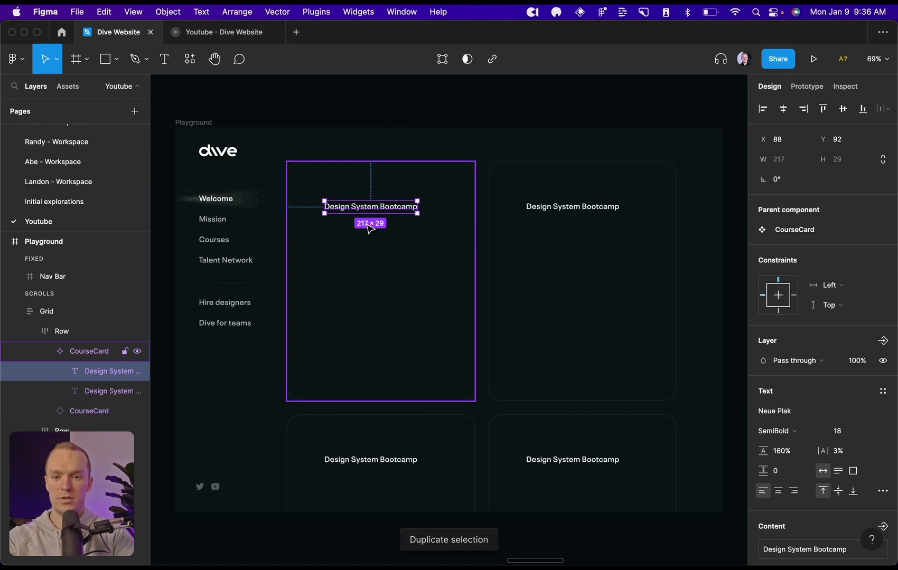
click(361, 214)
drag(362, 215, 350, 196)
key(Return)
text(Mol)
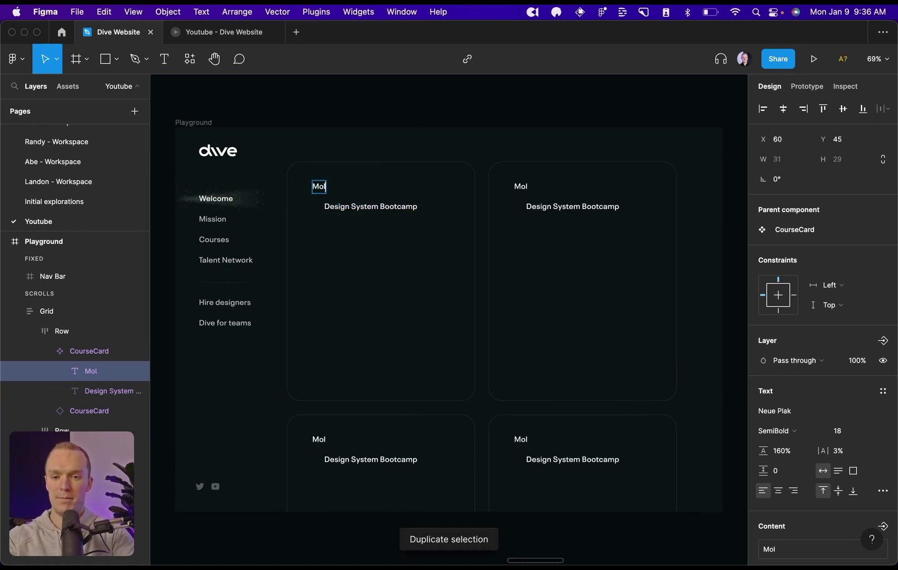
text(ly Hellmuth)
key(Escape)
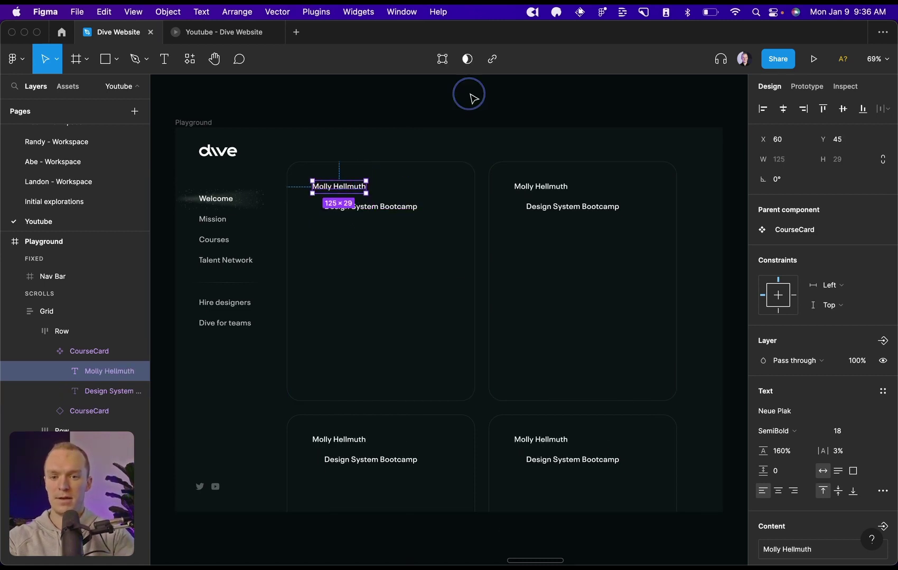
Step: Duplicate the course title below itself in the main CourseCard and change the copy to "Some kind of a description"
click(370, 207)
key(super+d)
drag(372, 220, 372, 240)
key(Return)
text(Some kind of a d)
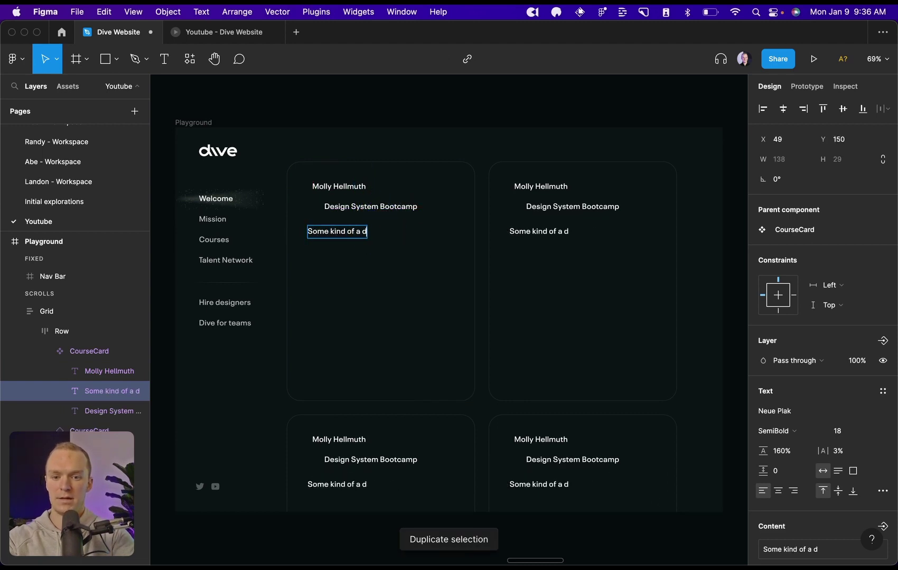
text(escription)
click(512, 136)
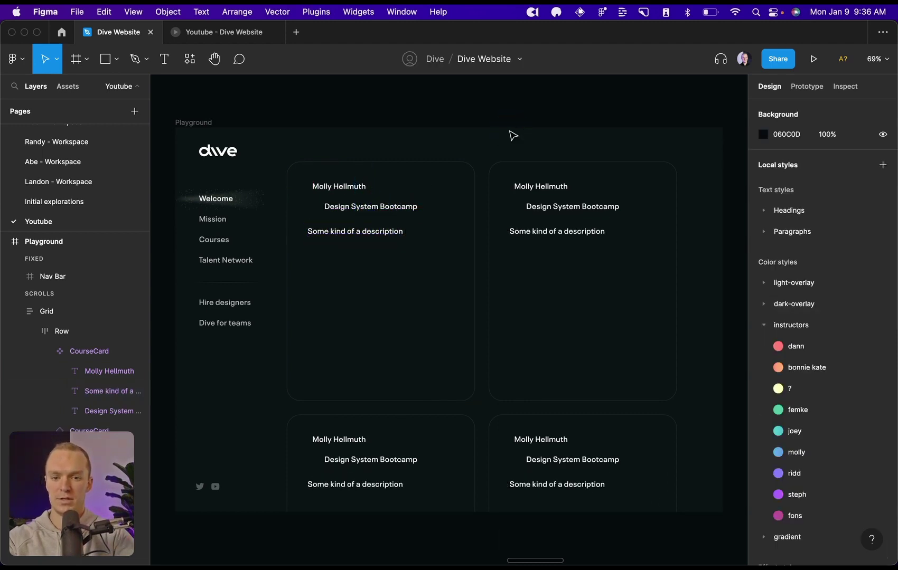
Step: Add auto layout to the main CourseCard component so its three text layers stack vertically
click(443, 199)
double_click(443, 198)
double_click(447, 202)
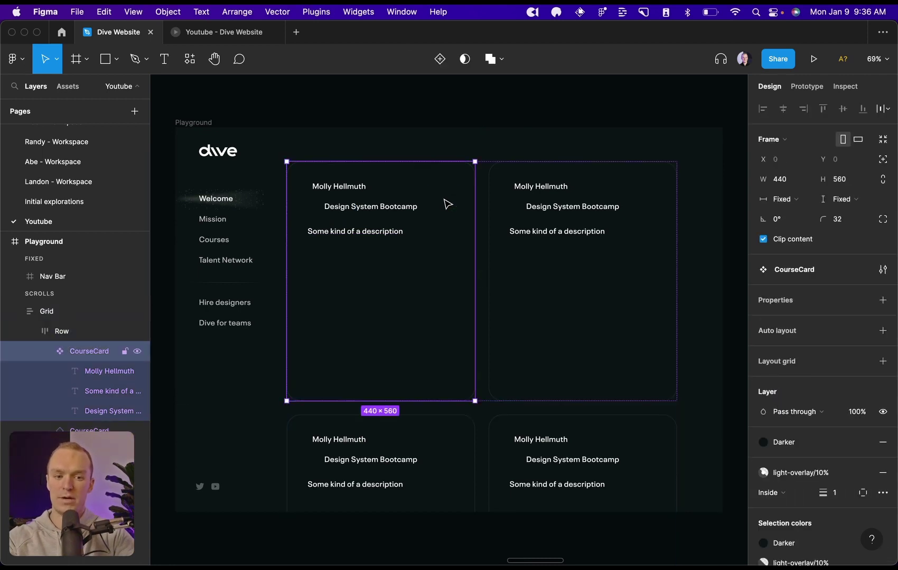
key(shift+a)
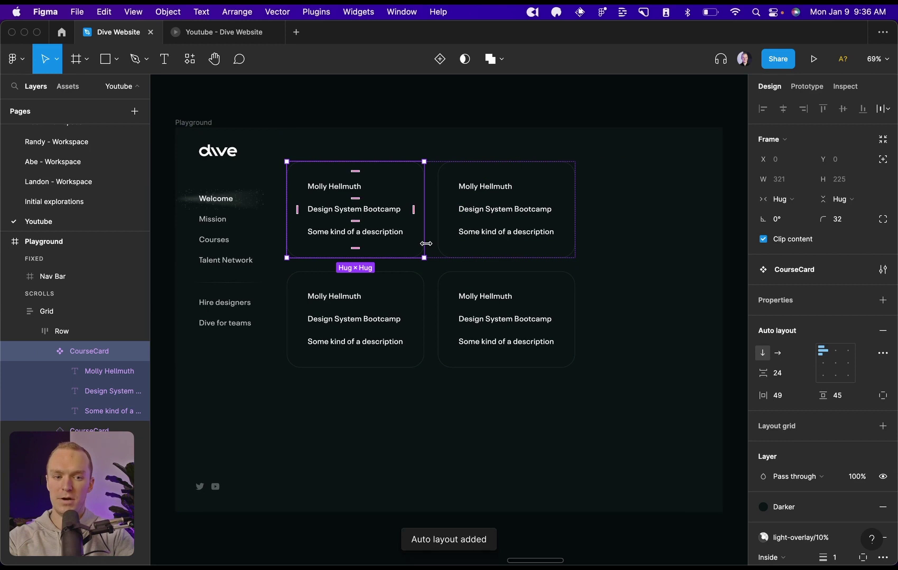
Step: Set the main CourseCard's width to Fill container and its height to a fixed 560
click(786, 199)
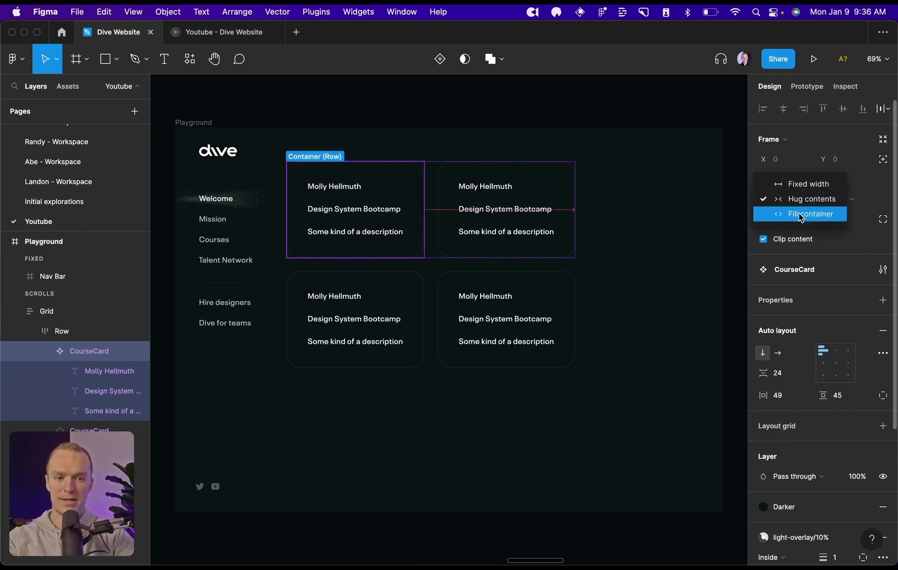
click(800, 215)
click(840, 199)
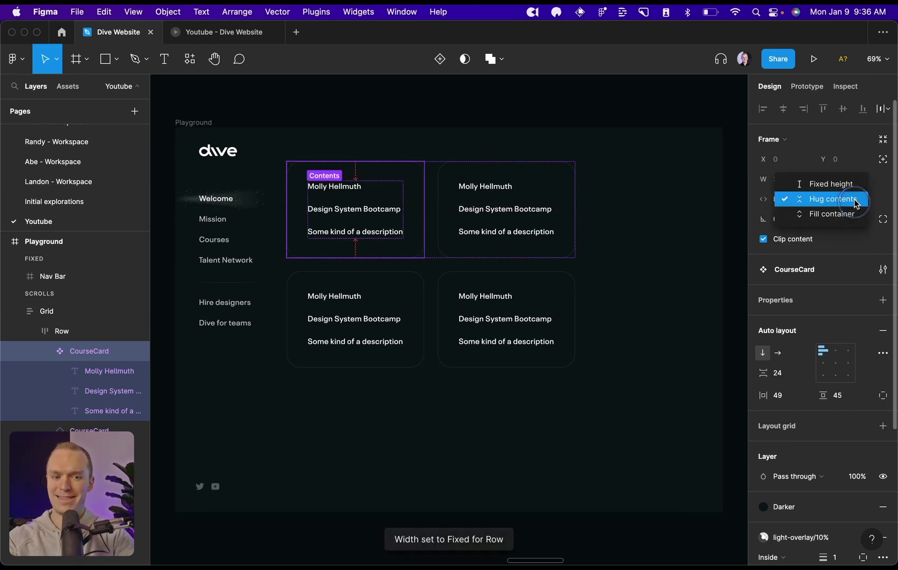
click(845, 182)
click(848, 180)
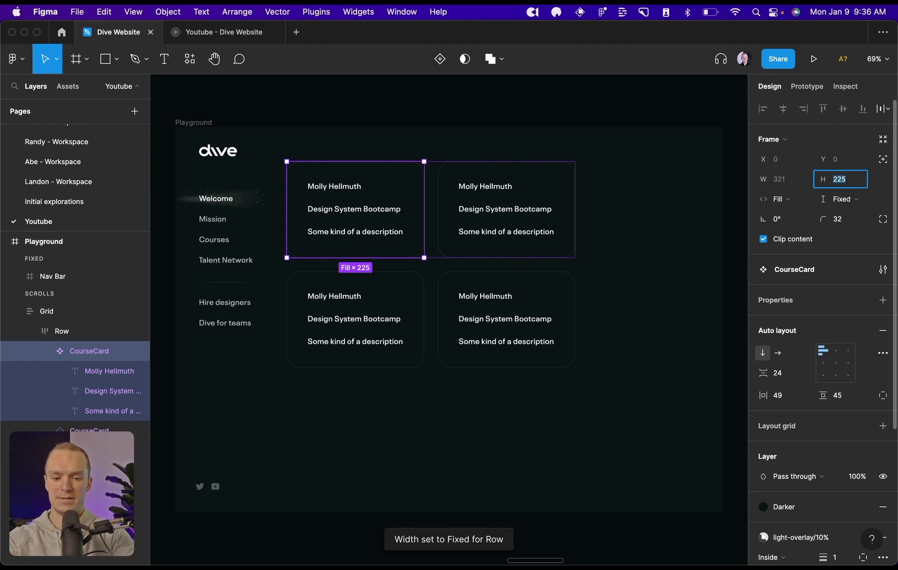
key(Return)
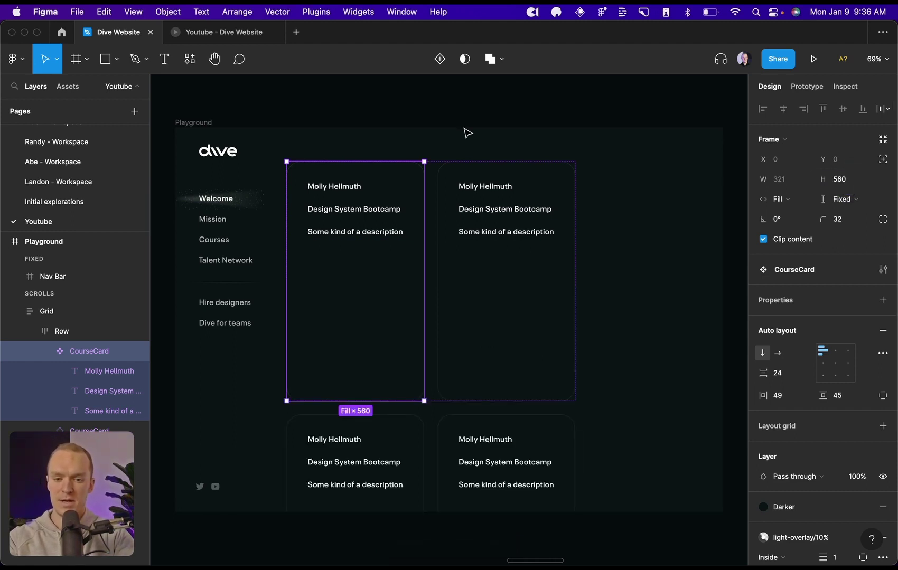
Step: Nudge the whole Grid frame horizontally to X 272, leaving a 32 px gap beside the Nav Bar
key(shift+Return)
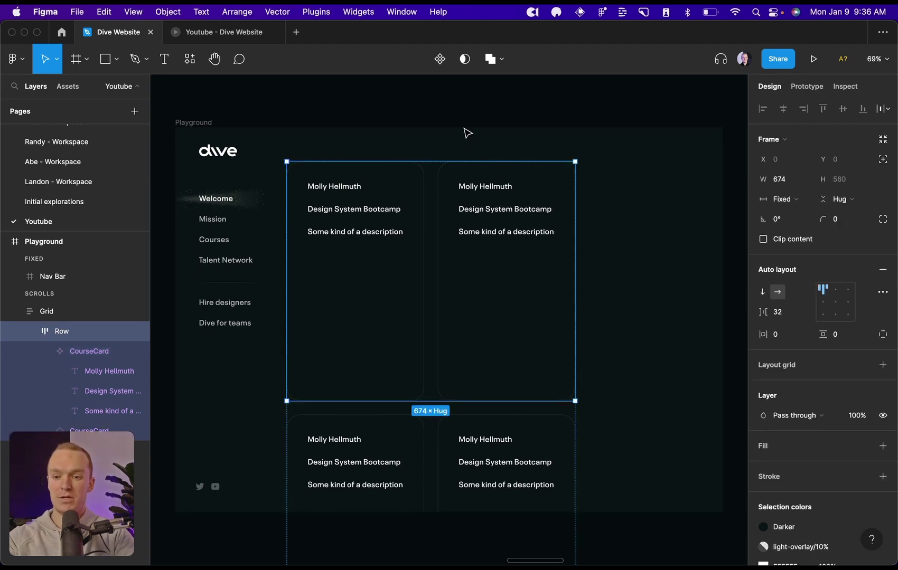
key(shift+Return)
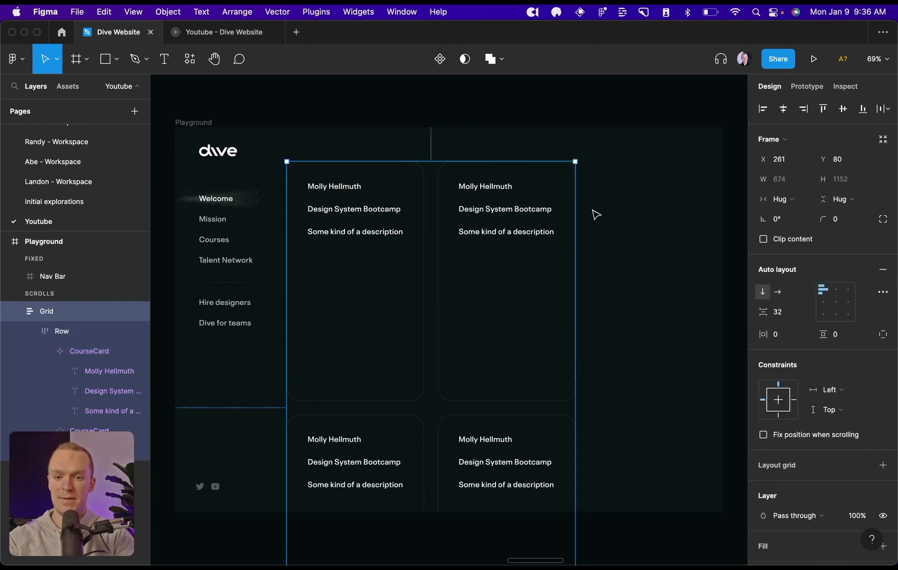
key(alt)
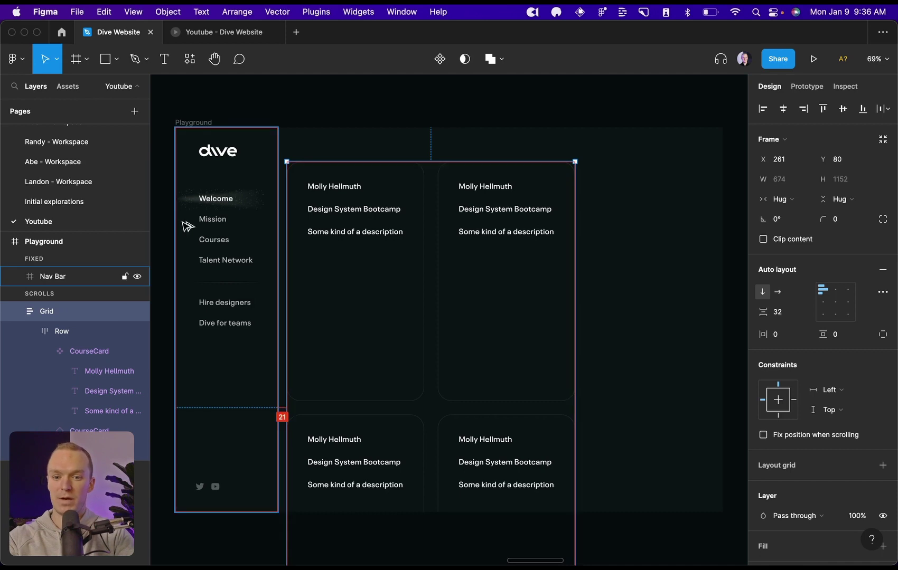
key(Right)
key(Right)
key(Right)
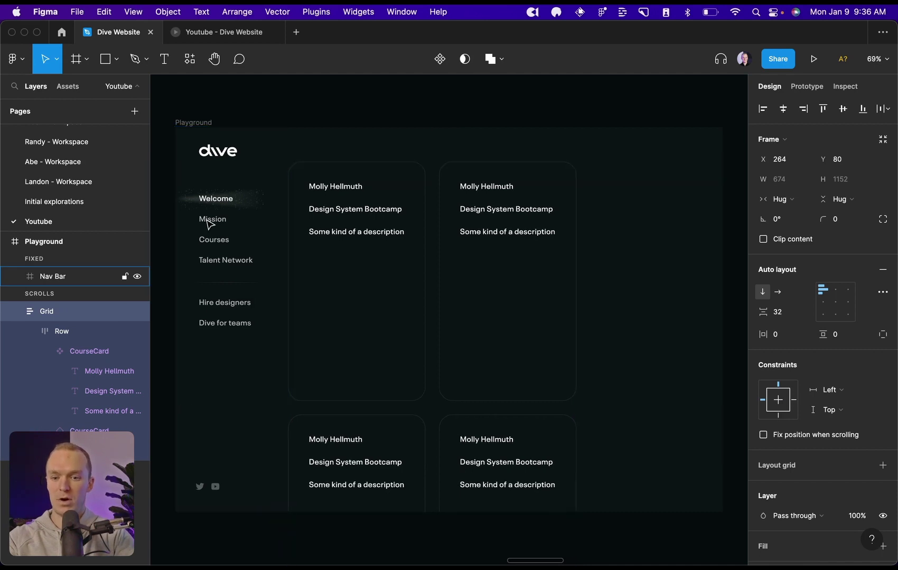
key(Right)
key(Right)
key(Right)
key(Right)
key(Right)
key(Right)
key(Right)
key(Right)
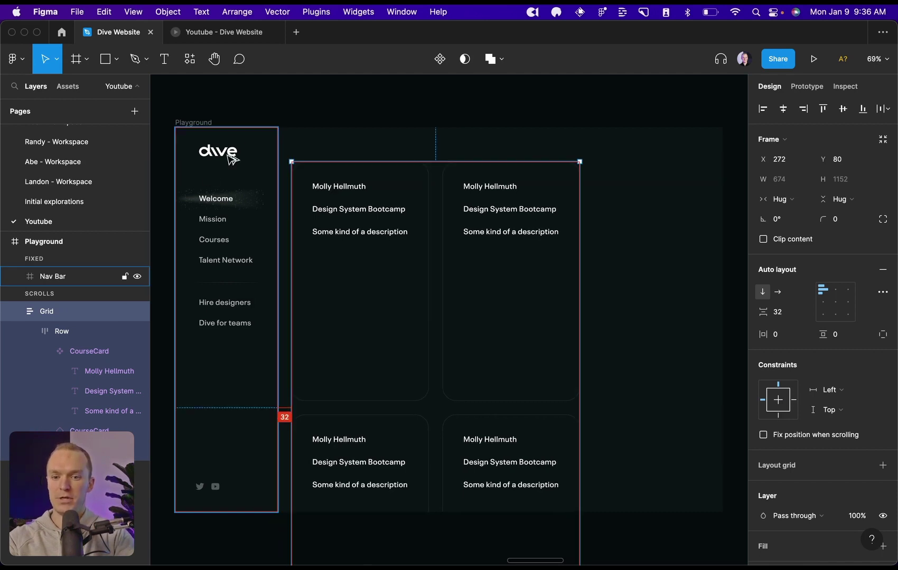
Step: Stretch the Grid frame to the Playground's edge, then reduce its width by 32 to 976
drag(580, 243, 721, 244)
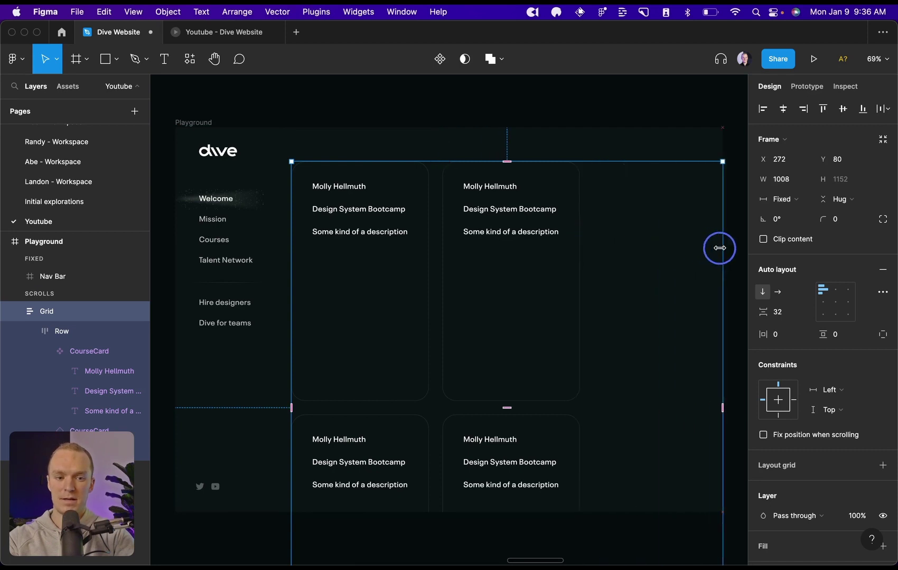
click(783, 196)
click(784, 180)
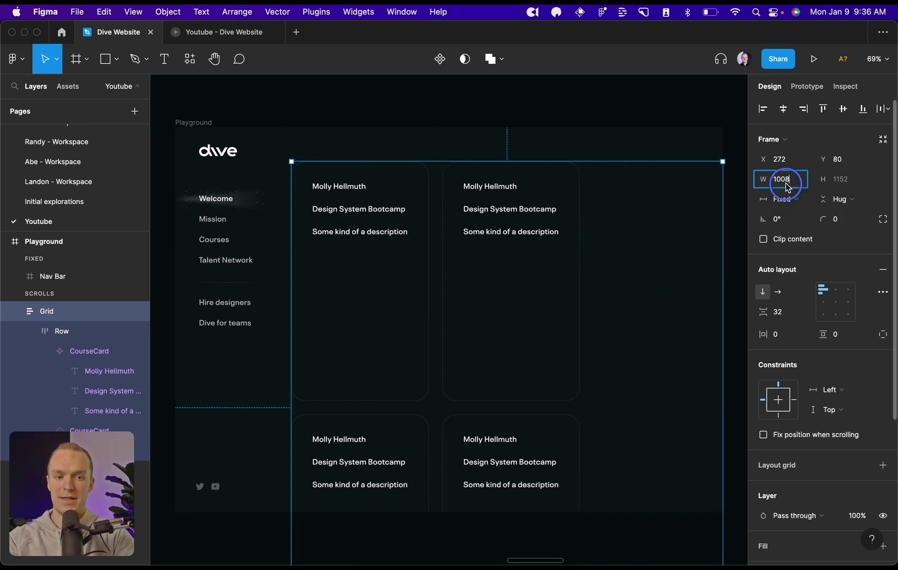
click(795, 185)
text(-32)
key(Return)
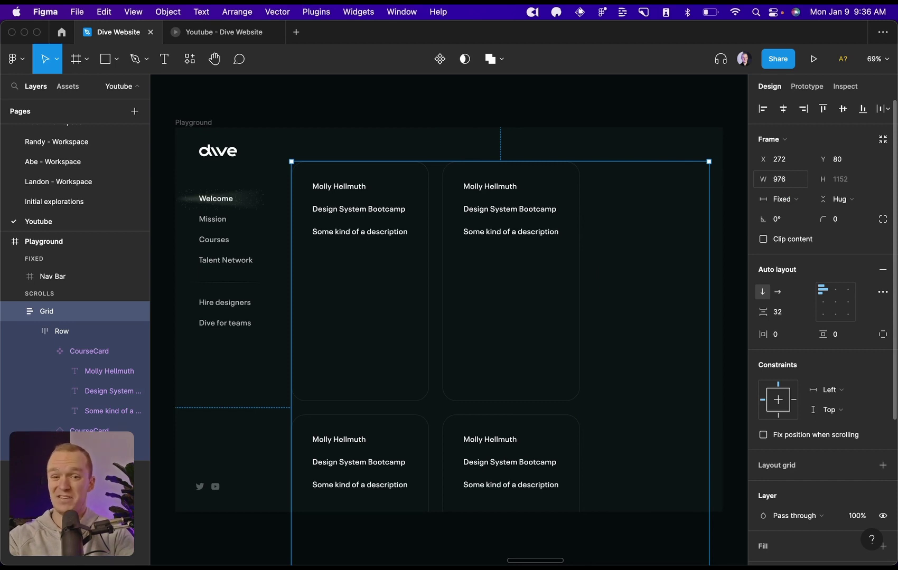
Step: Set the Grid frame's Y position to 32
click(837, 159)
text(32)
key(Return)
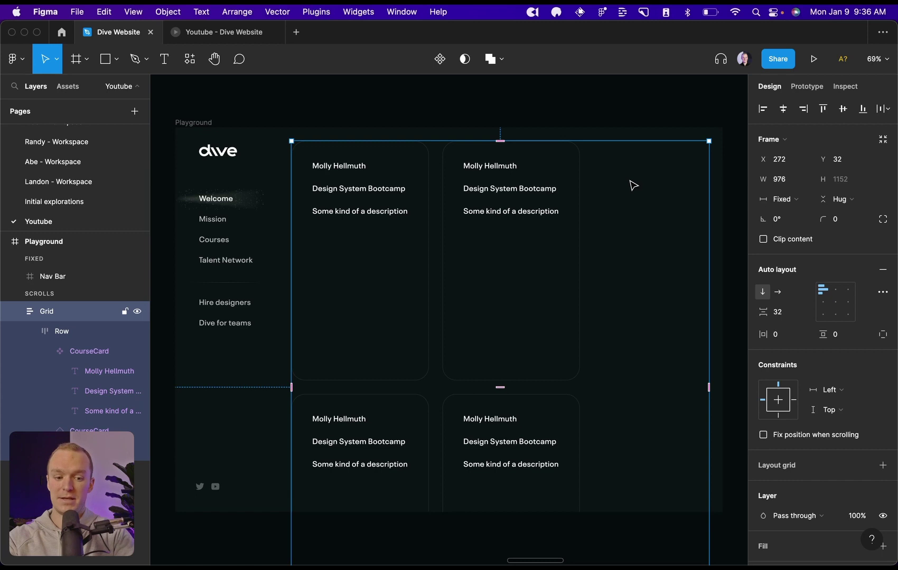
Step: Set the horizontal resizing of both Row frames in the Grid to Fill container
key(Return)
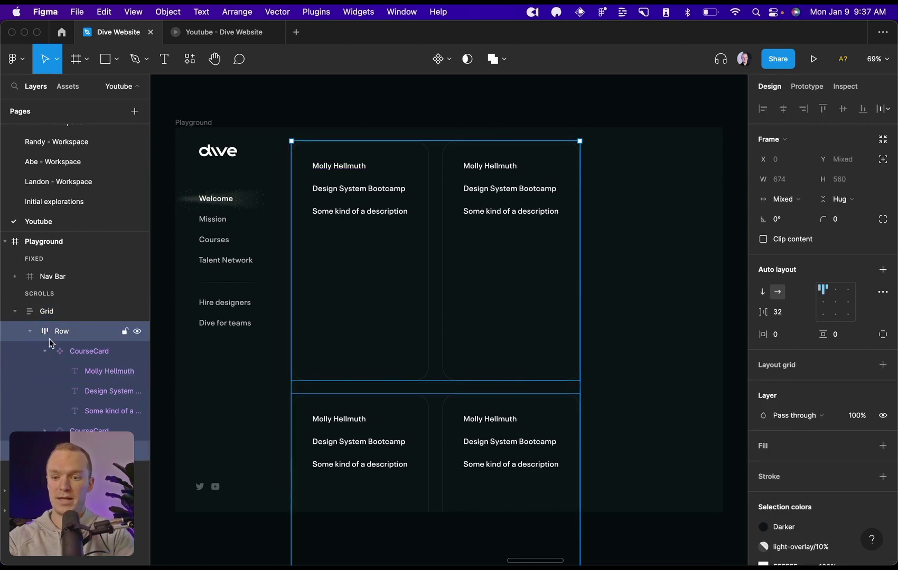
click(29, 332)
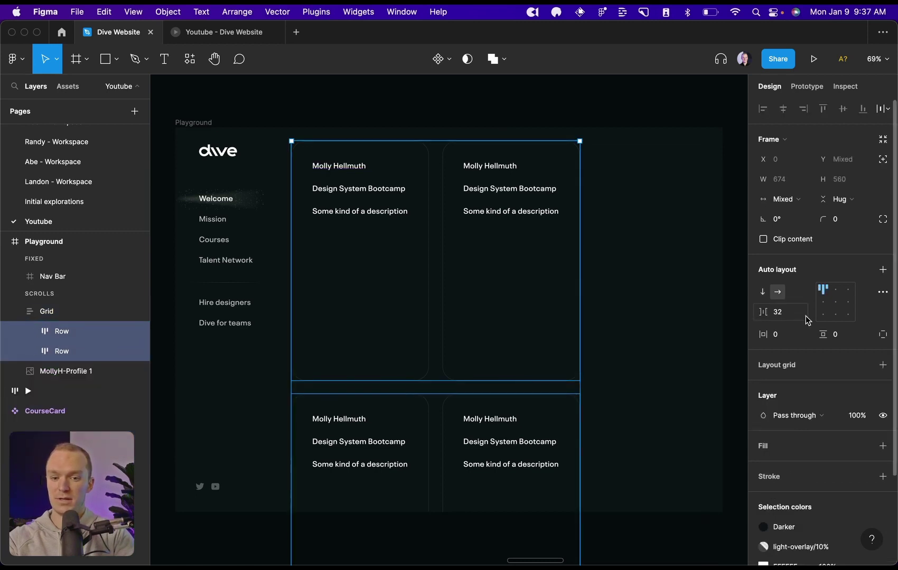
click(788, 200)
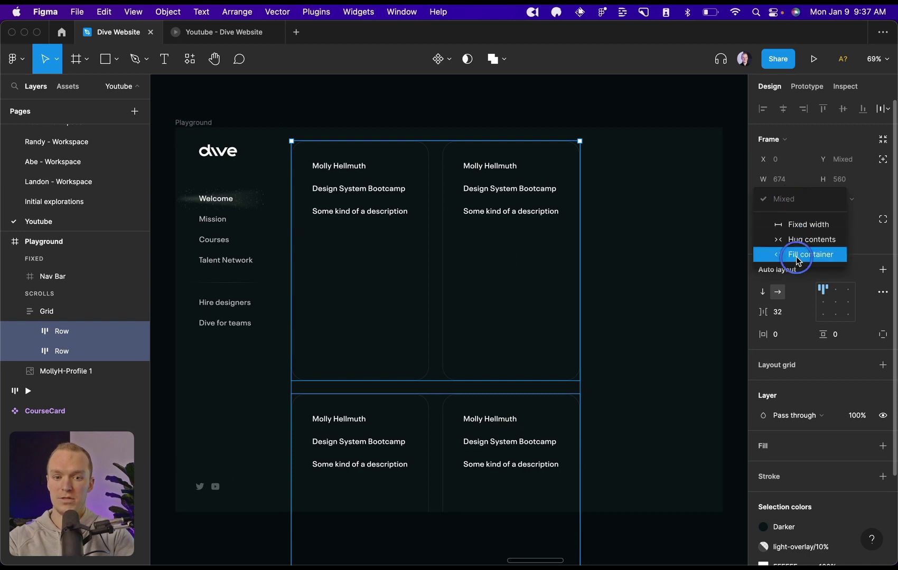
click(798, 258)
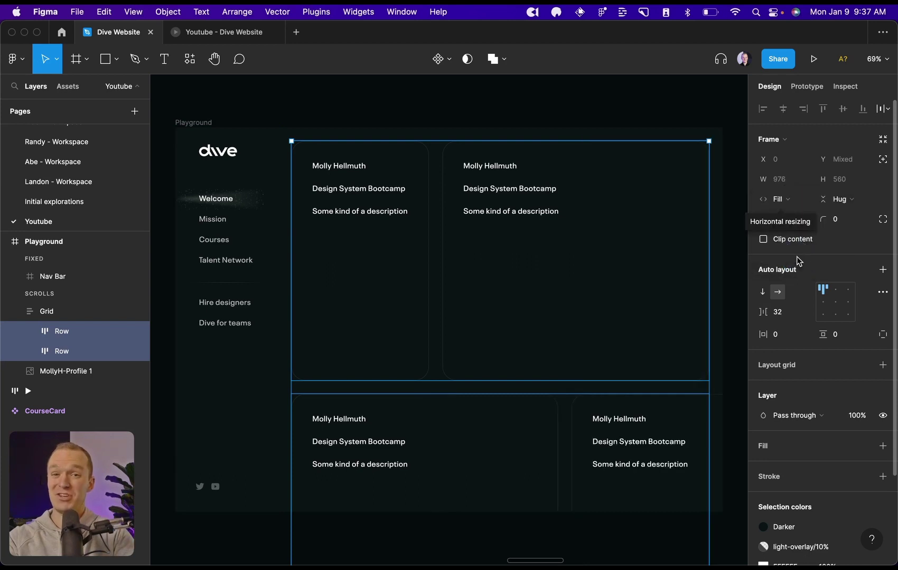
Step: Set the horizontal resizing of all the CourseCards inside both rows to Fill container
key(Return)
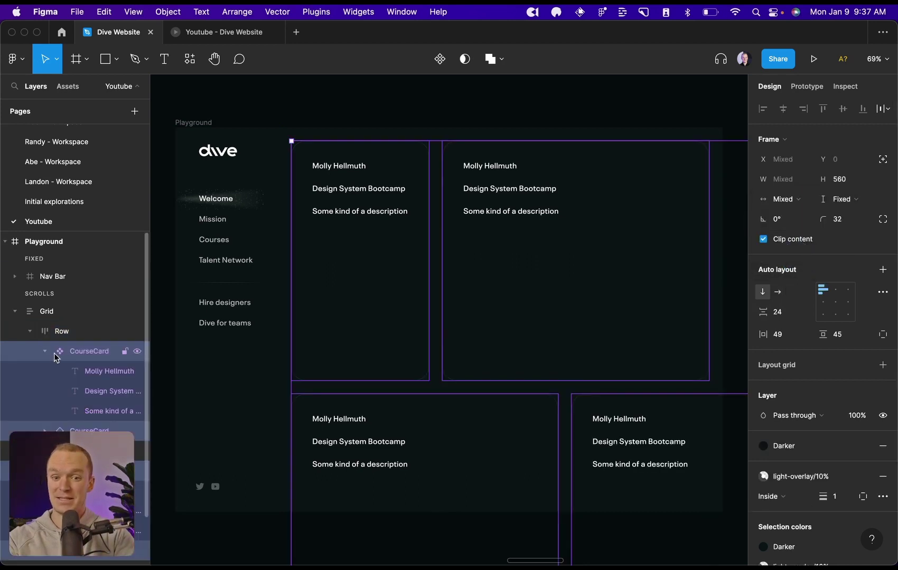
click(785, 199)
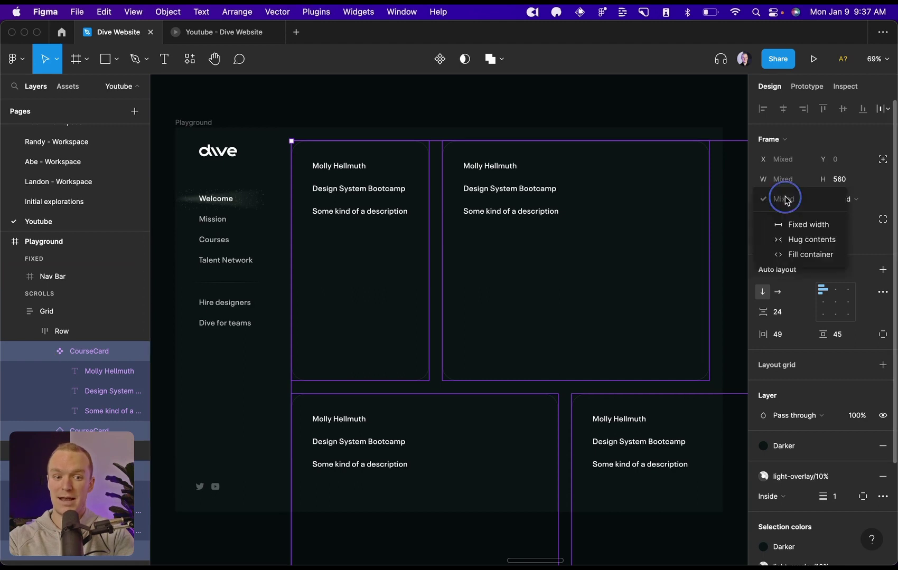
click(800, 254)
click(577, 97)
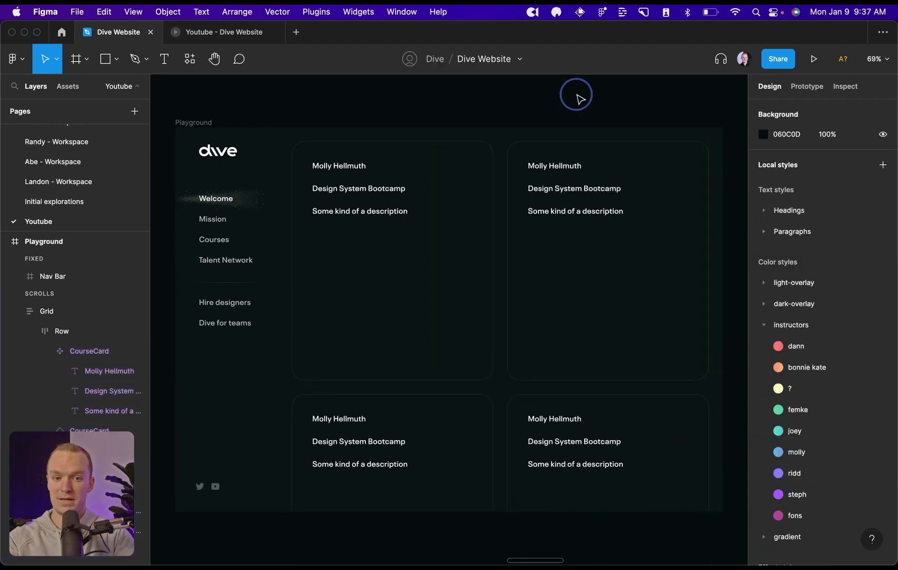
Step: Preview the stretched card grid in the prototype, scroll through it, and return to the design file
key(super+alt+Return)
scroll(523, 307, down, 4)
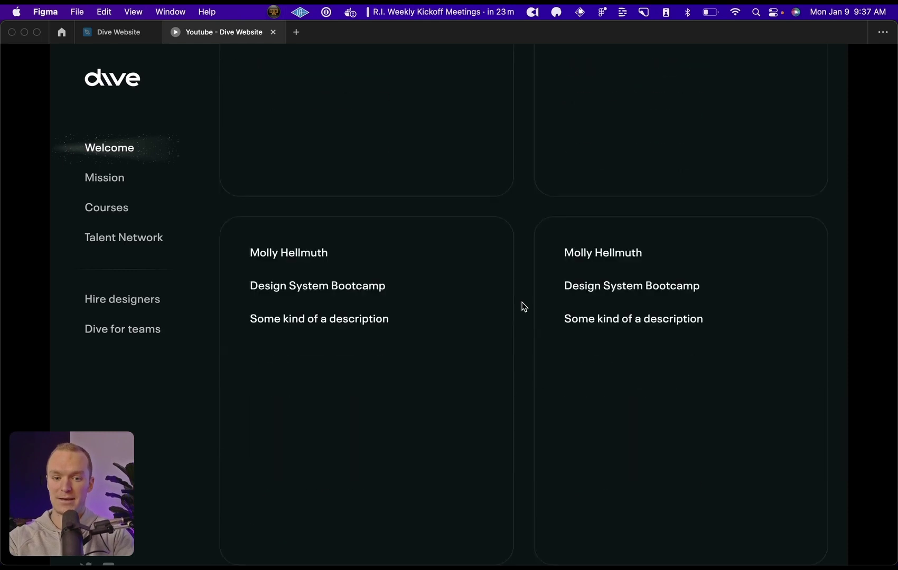
scroll(523, 306, up, 4)
key(ctrl+shift+Tab)
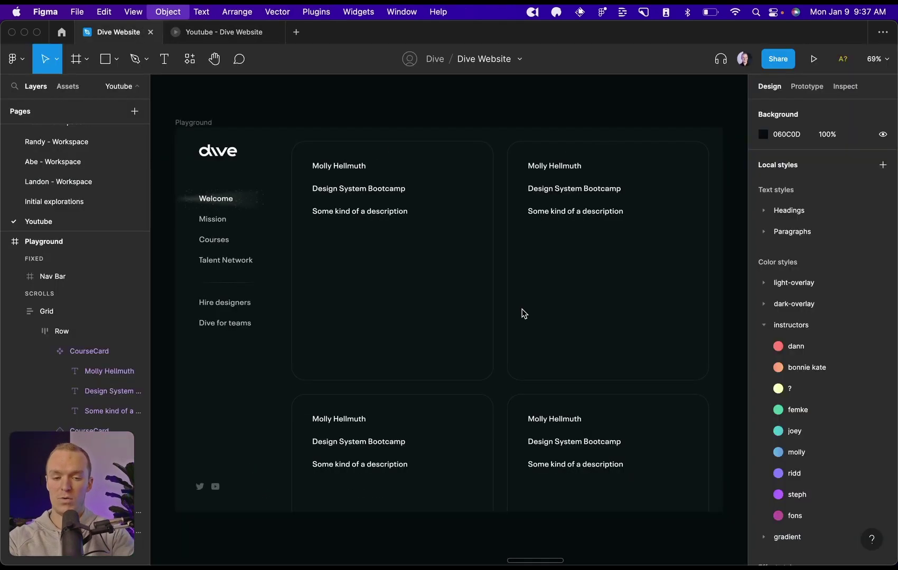
Step: Try narrowing the Grid frame, check the responsive cards in the prototype preview, and undo the resize
click(569, 263)
drag(709, 264, 620, 263)
click(691, 225)
key(ctrl+Tab)
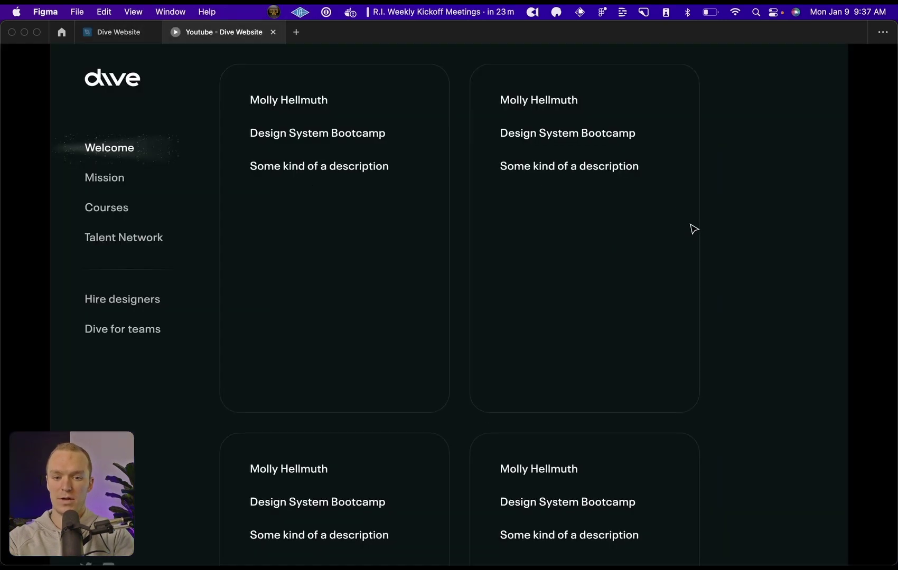
key(ctrl+Tab)
key(ctrl+z)
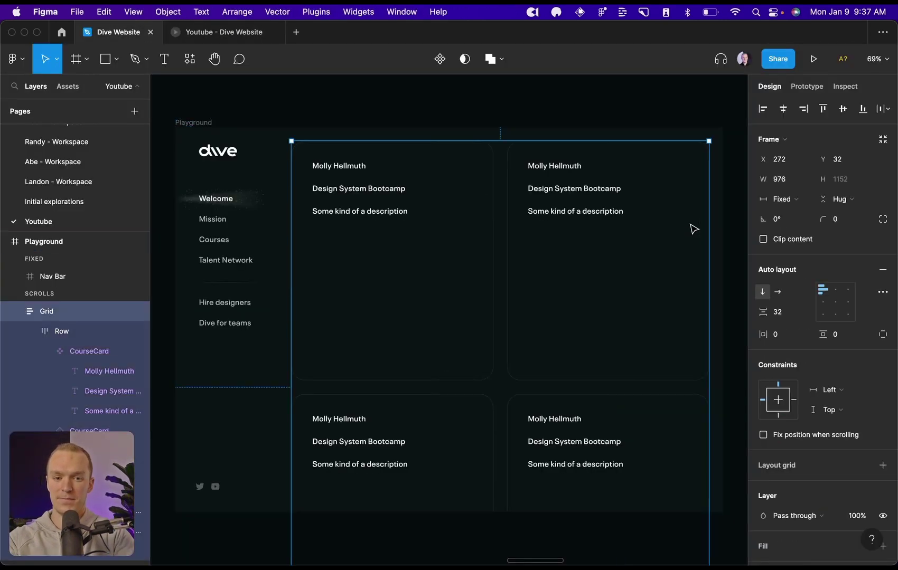
Step: Apply the Headings/H3 text style to the Design System Bootcamp title in the main CourseCard
click(466, 120)
click(373, 191)
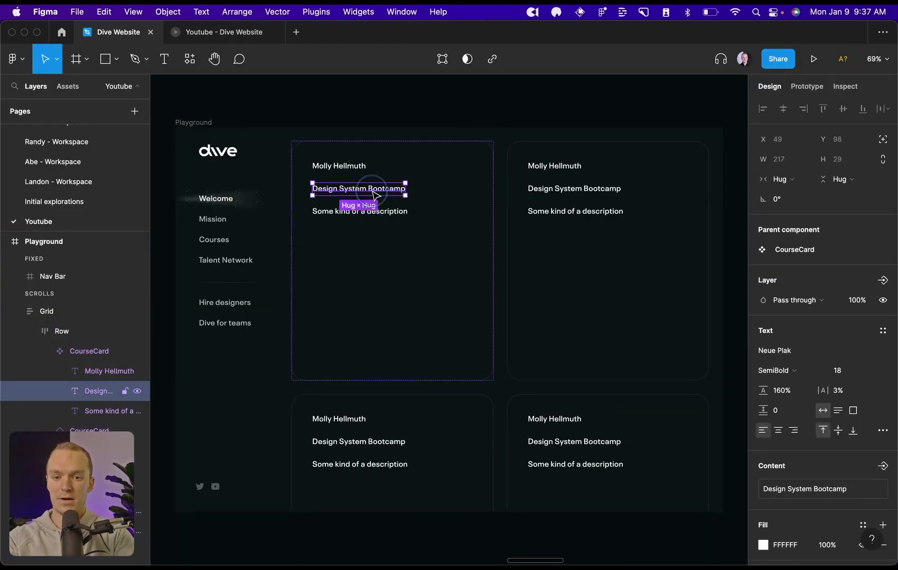
click(882, 331)
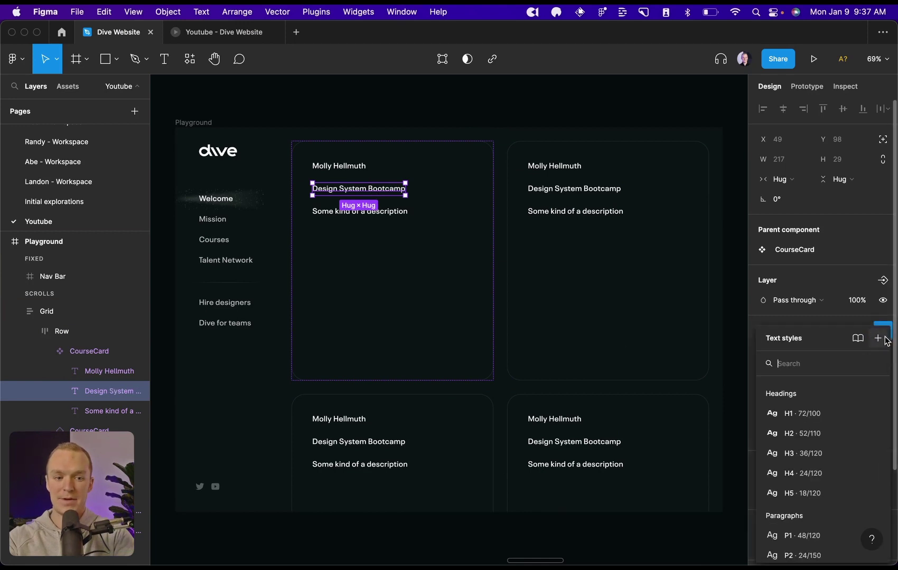
click(805, 453)
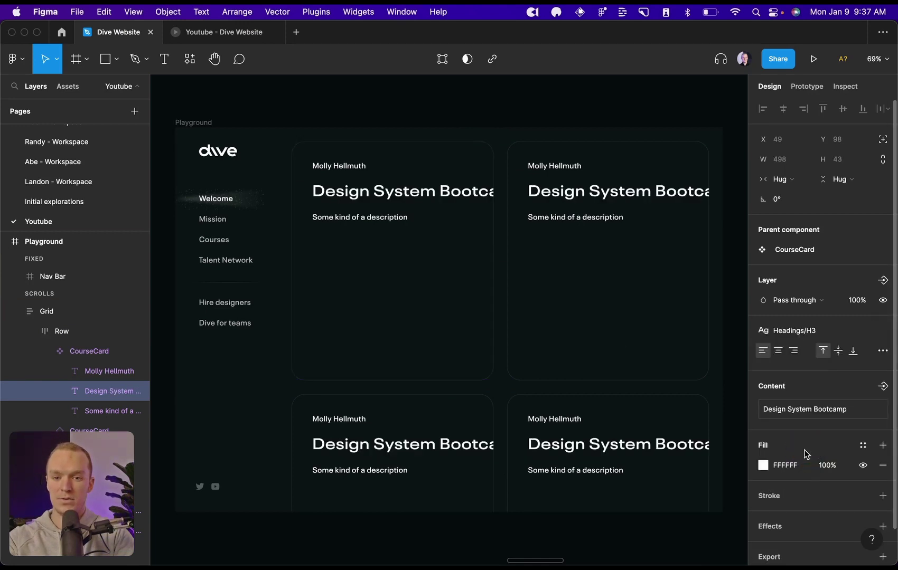
Step: Set the horizontal resizing of all three text layers in the main CourseCard to Fill container
click(787, 180)
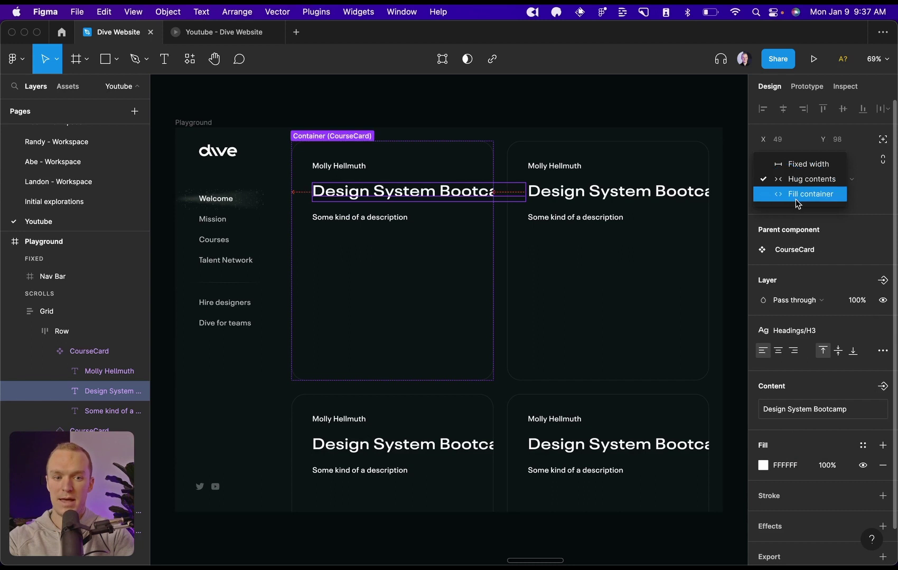
click(459, 128)
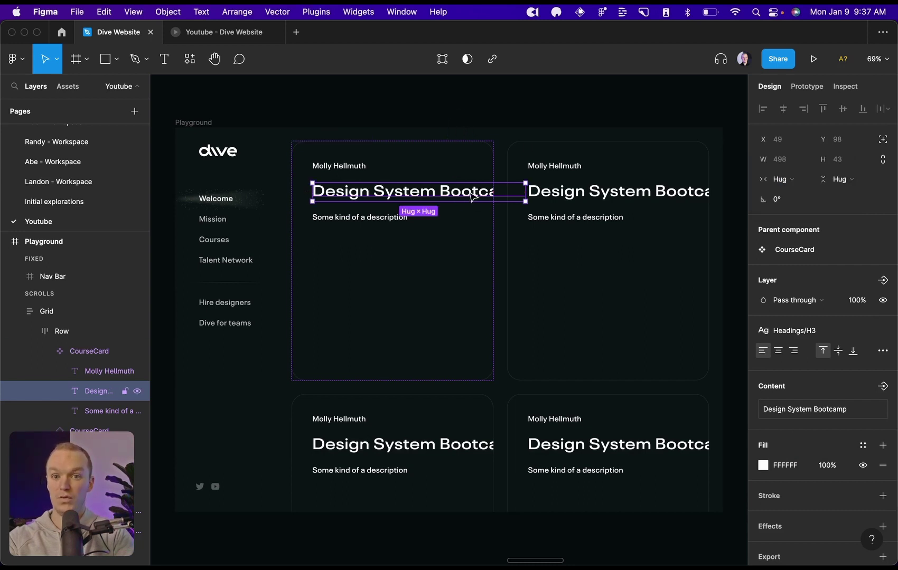
key(shift+Return)
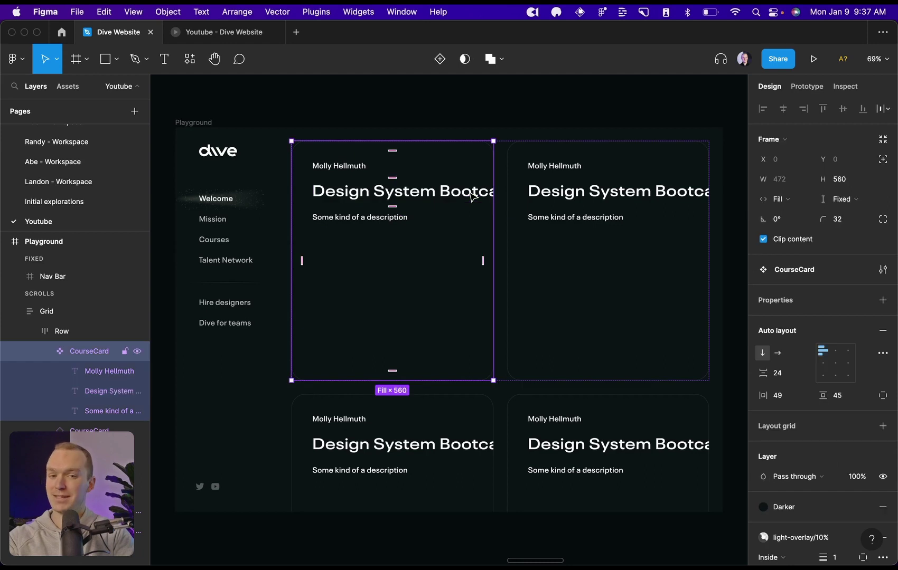
key(Return)
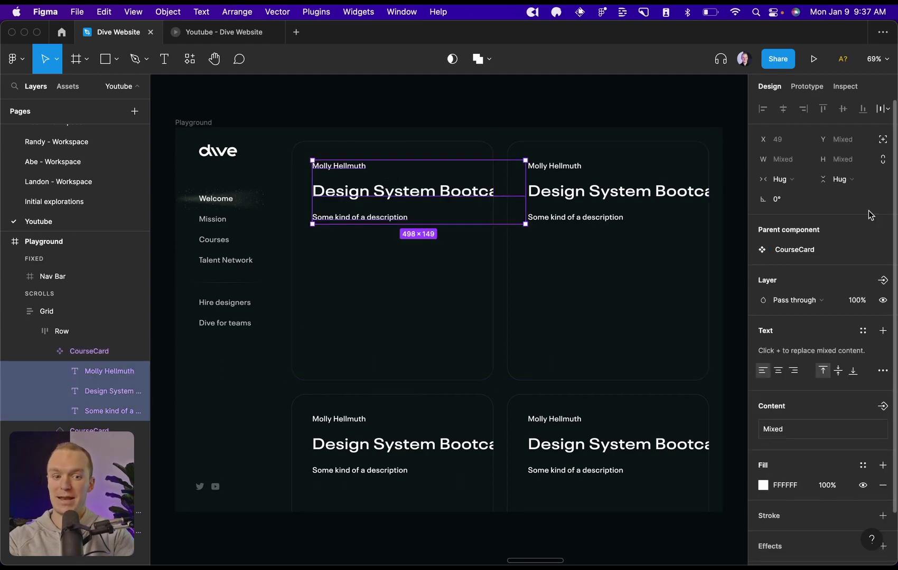
click(786, 180)
click(801, 198)
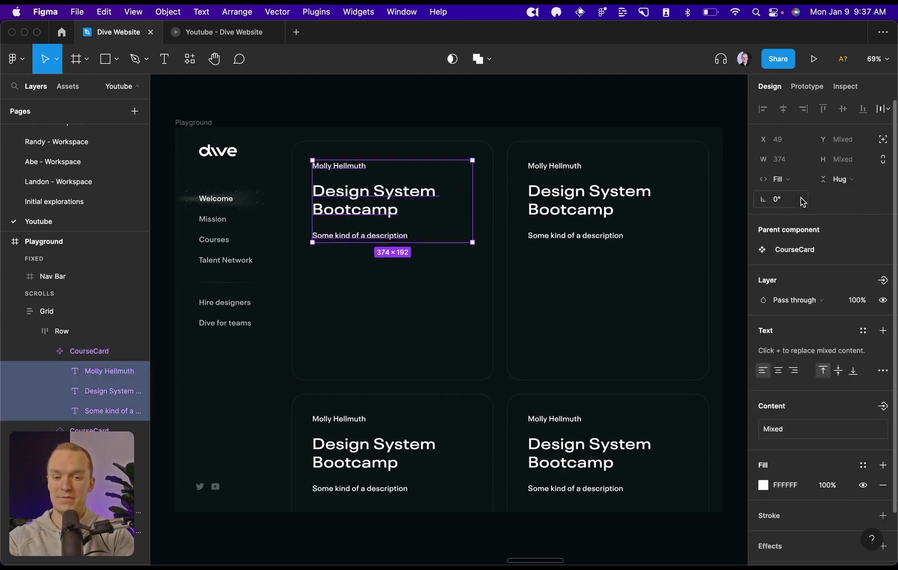
Step: Apply the Headings/H5 text style to the instructor name in the main CourseCard
key(Tab)
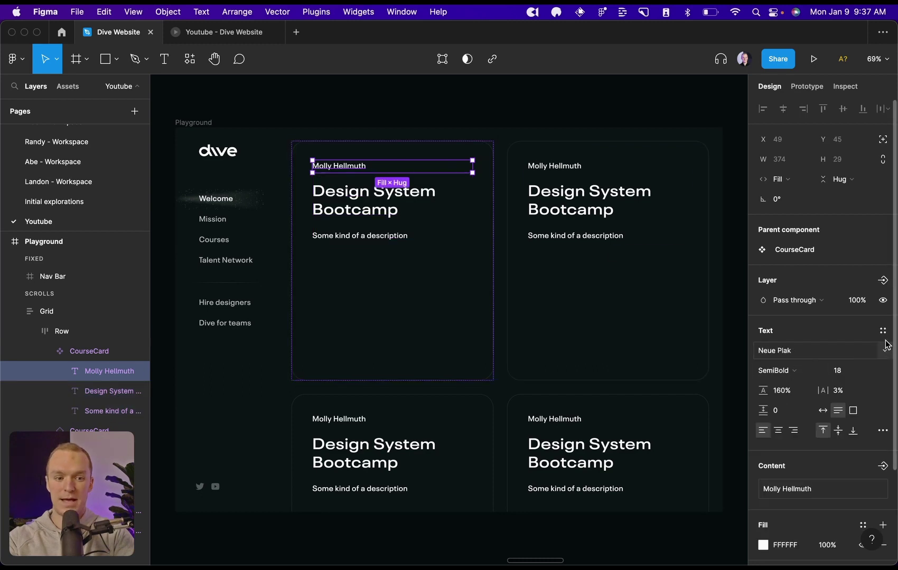
click(886, 338)
click(795, 493)
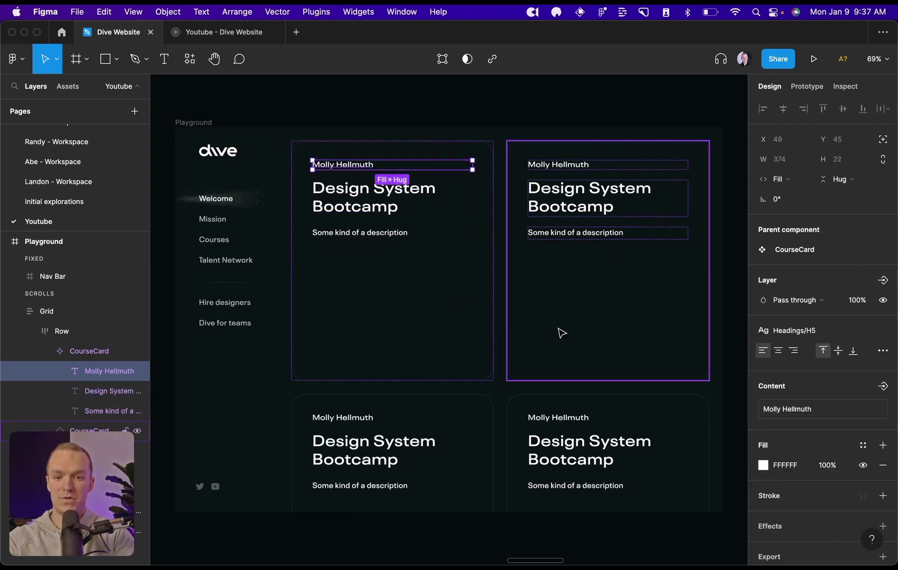
Step: Apply the Paragraphs/P3 text style to the description text in the main CourseCard
click(388, 234)
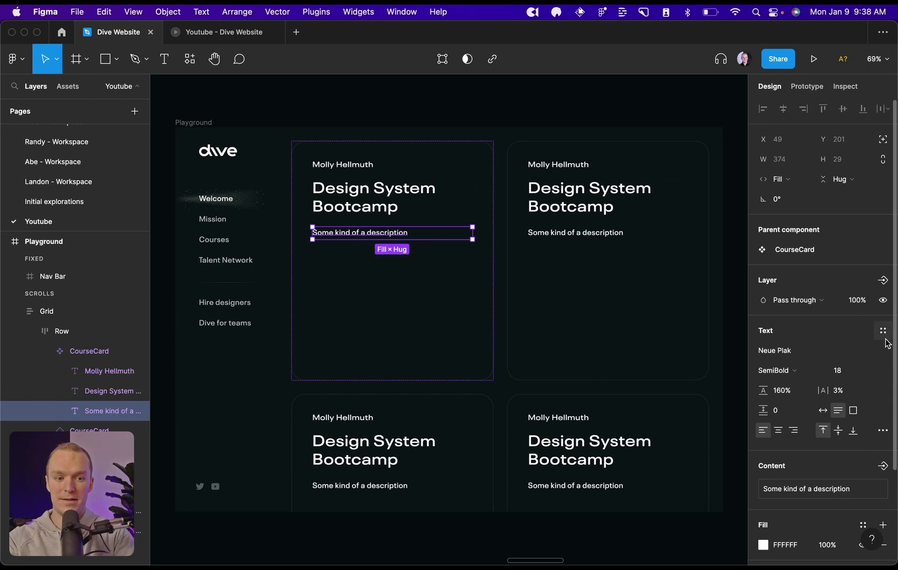
click(886, 339)
text(p2)
click(842, 413)
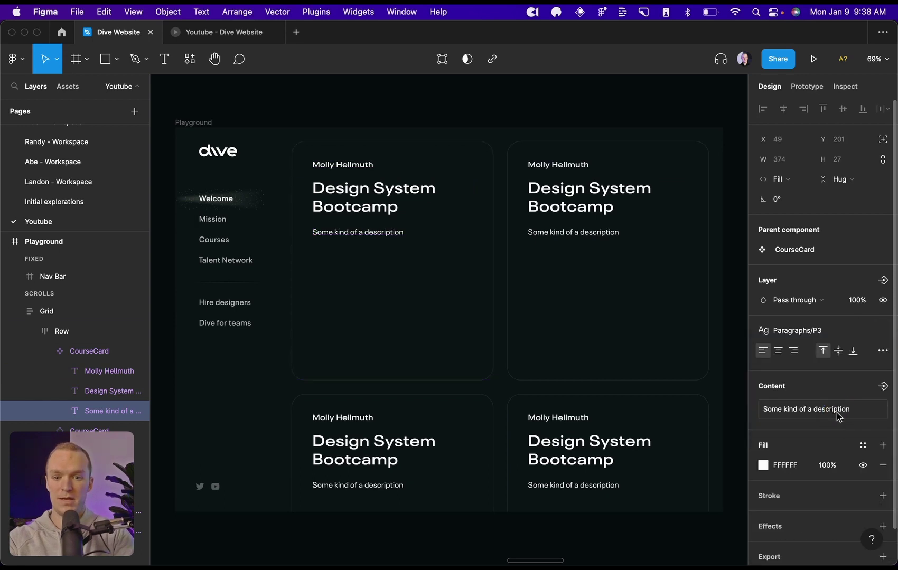
Step: Apply the blue color style from the instructors group to the instructor name's fill
click(370, 164)
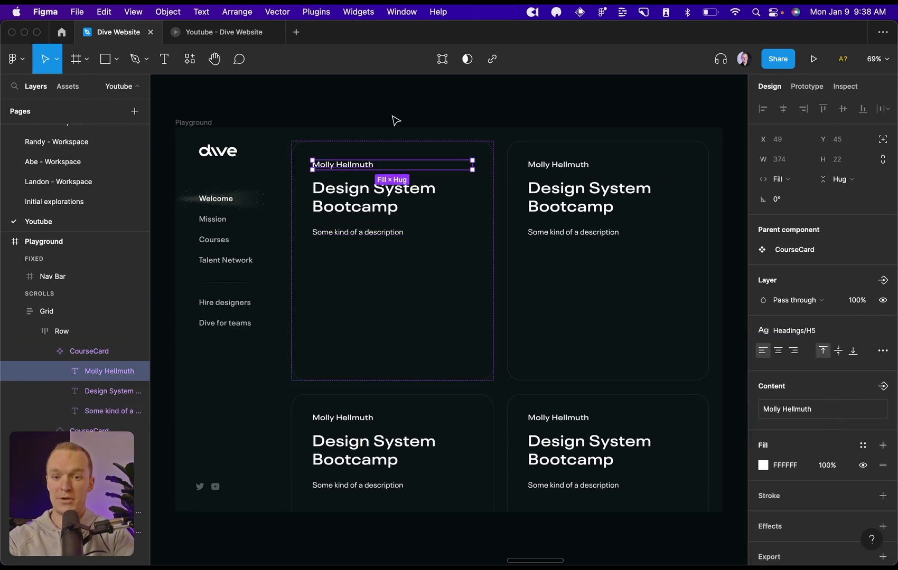
click(363, 242)
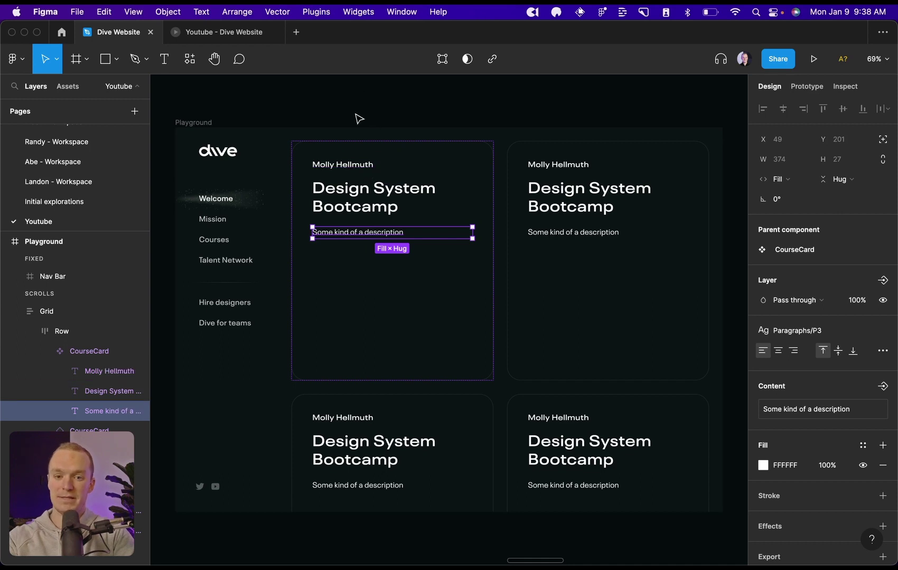
click(361, 168)
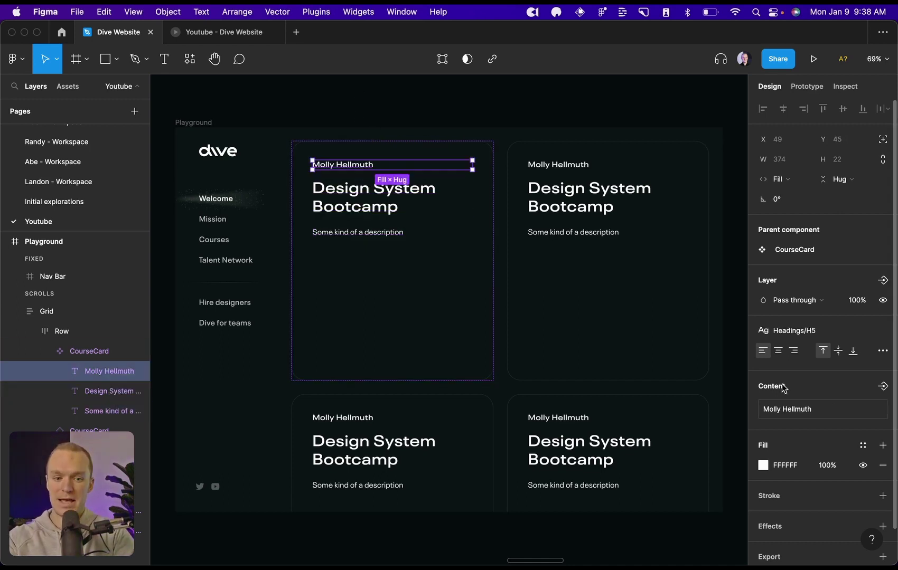
click(863, 446)
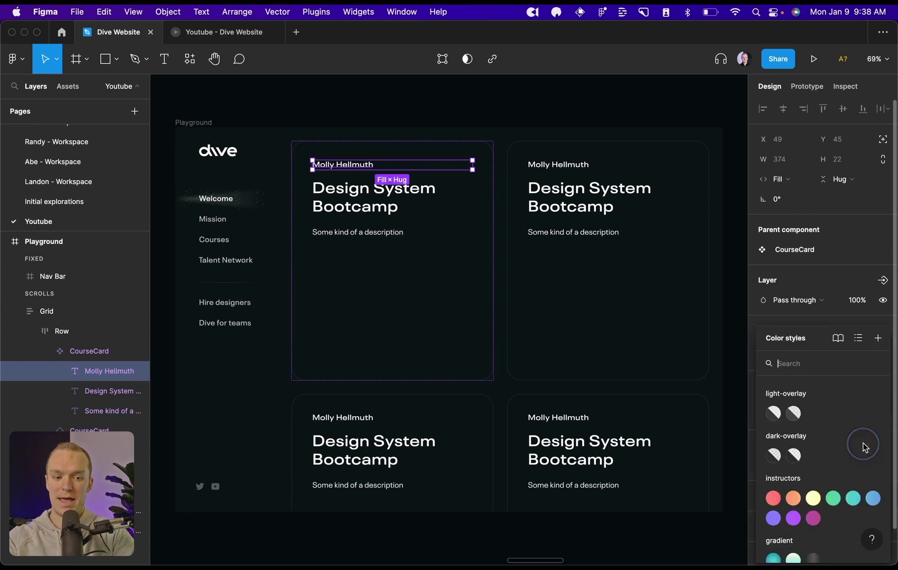
click(873, 499)
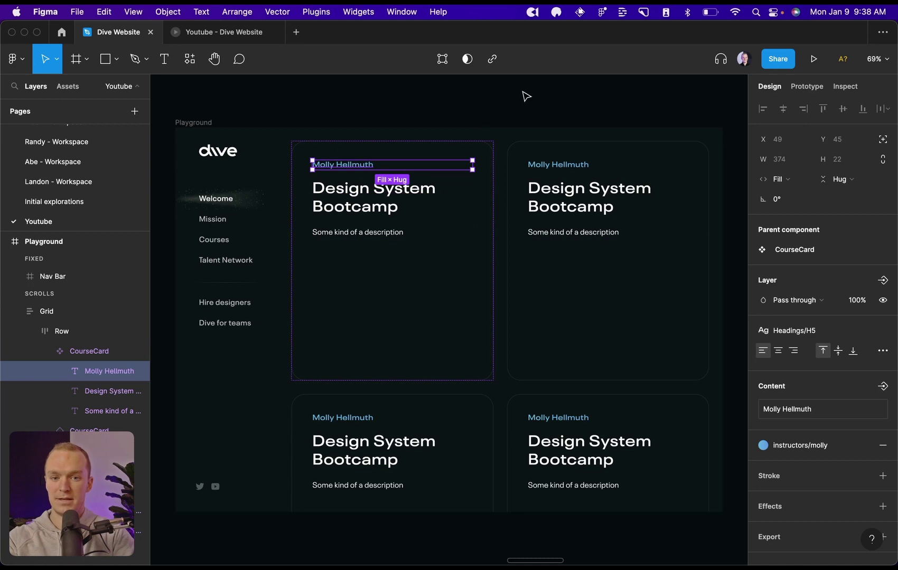
click(439, 100)
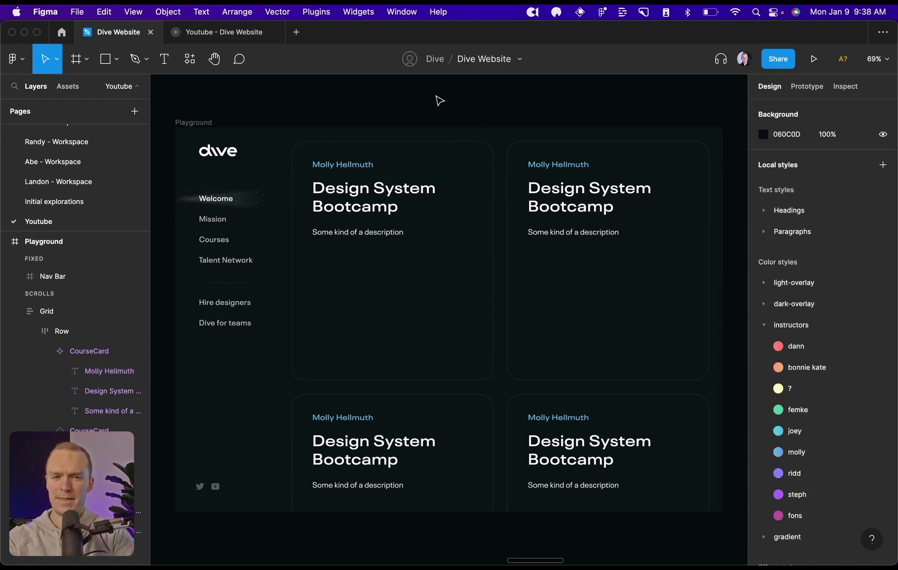
Step: Replace the main CourseCard's description with 3 sentences generated by the Lorem Ipsum plugin
click(344, 239)
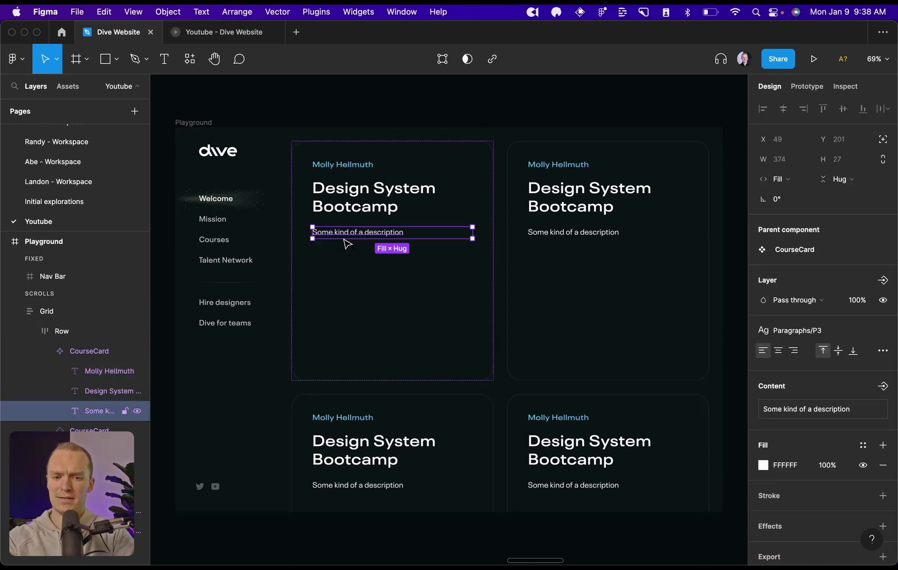
key(super+slash)
text(lore)
key(Return)
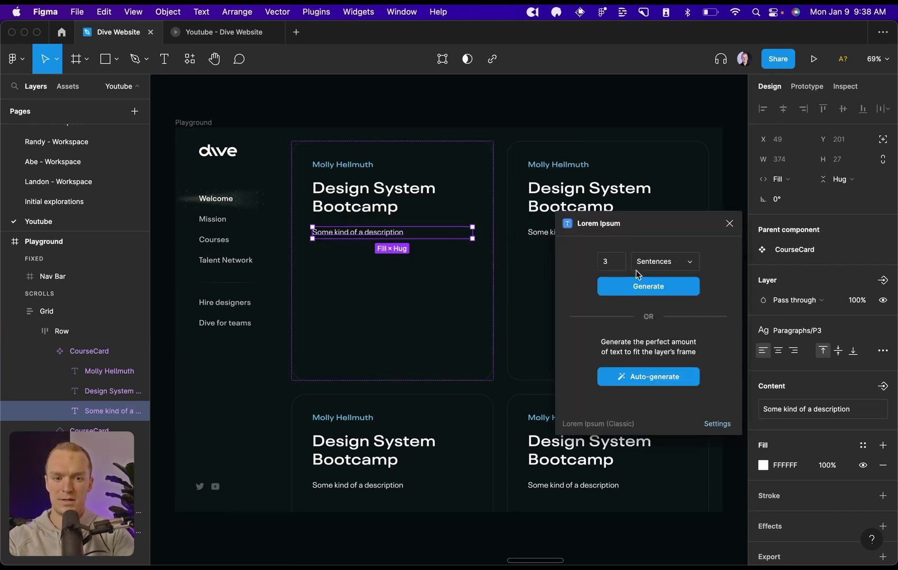
click(636, 295)
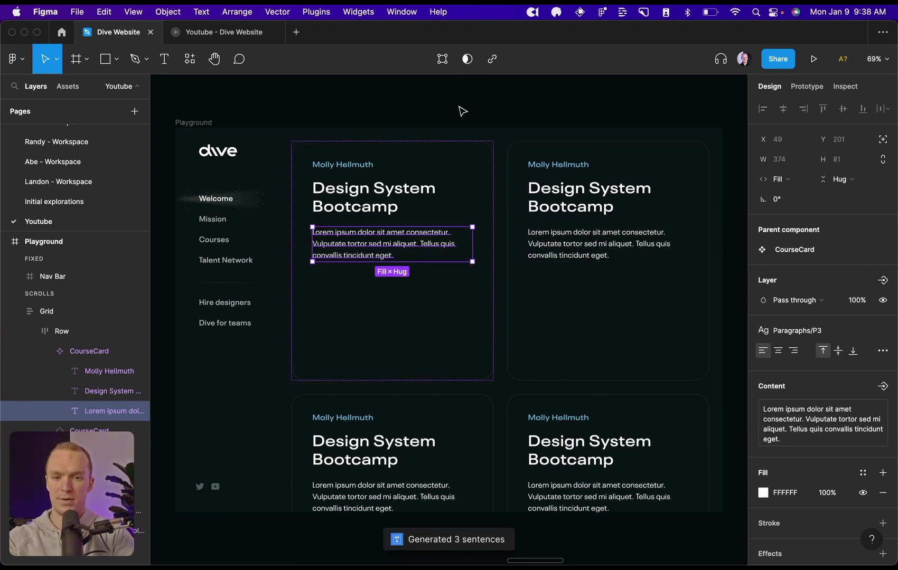
click(460, 105)
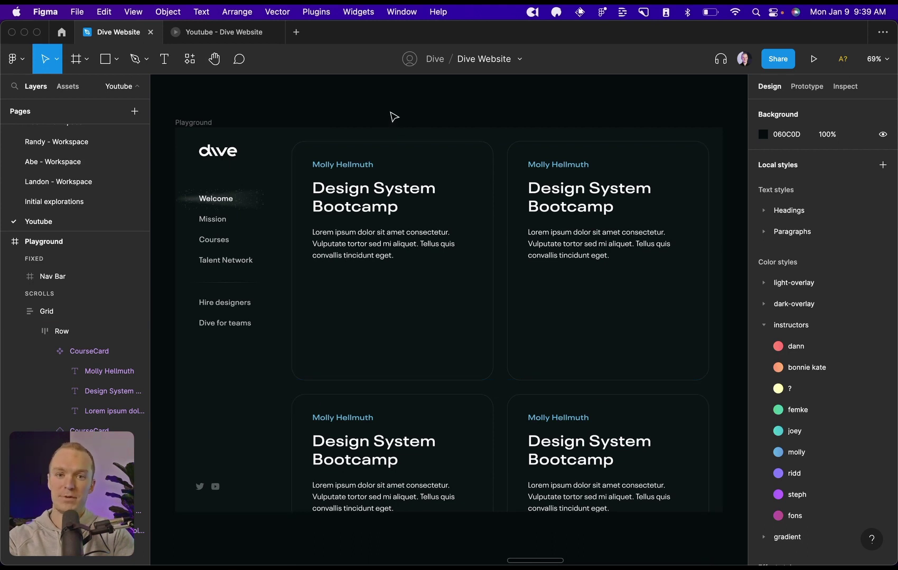
Step: Wrap the title and description of the main CourseCard in an auto-layout frame with 12 spacing between them
super+click(360, 244)
shift+click(391, 198)
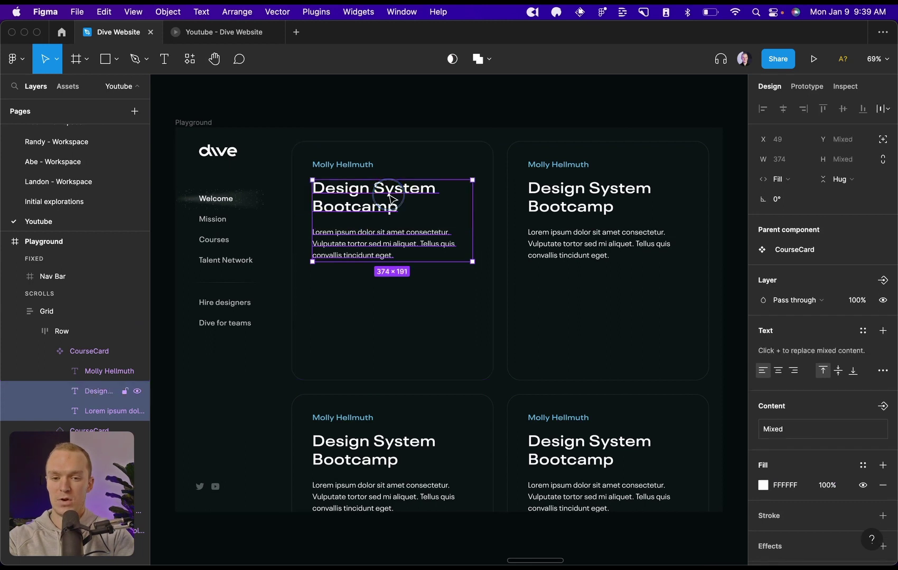
shift+click(355, 167)
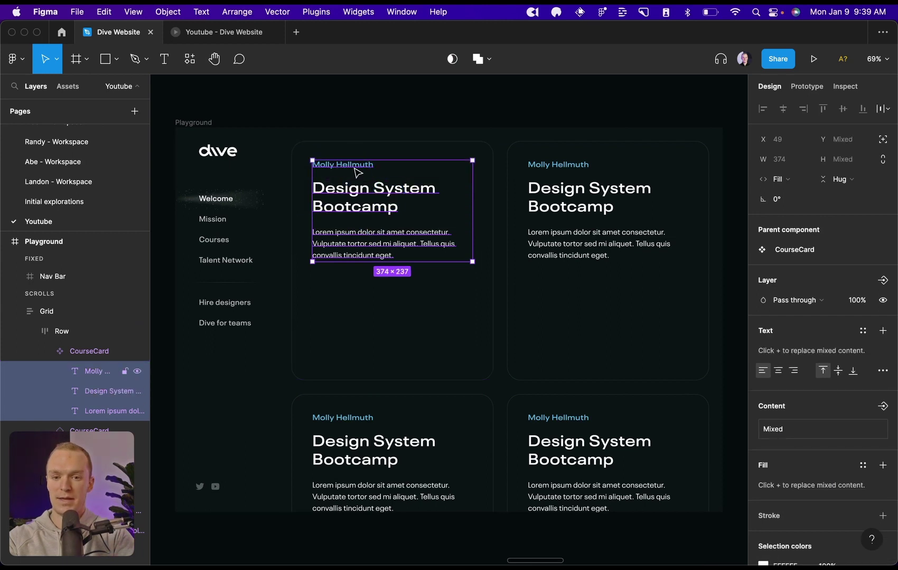
click(431, 114)
super+click(366, 240)
shift+click(367, 211)
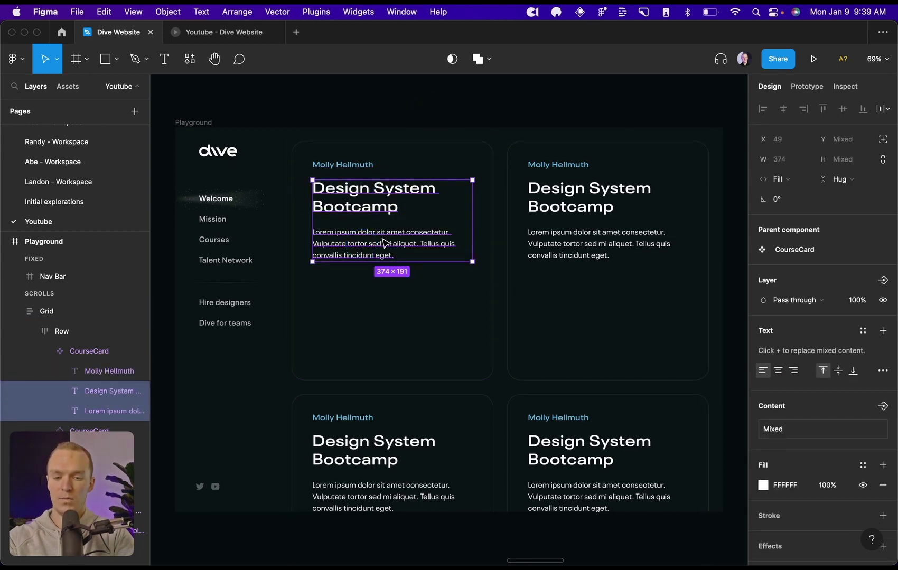
key(shift+a)
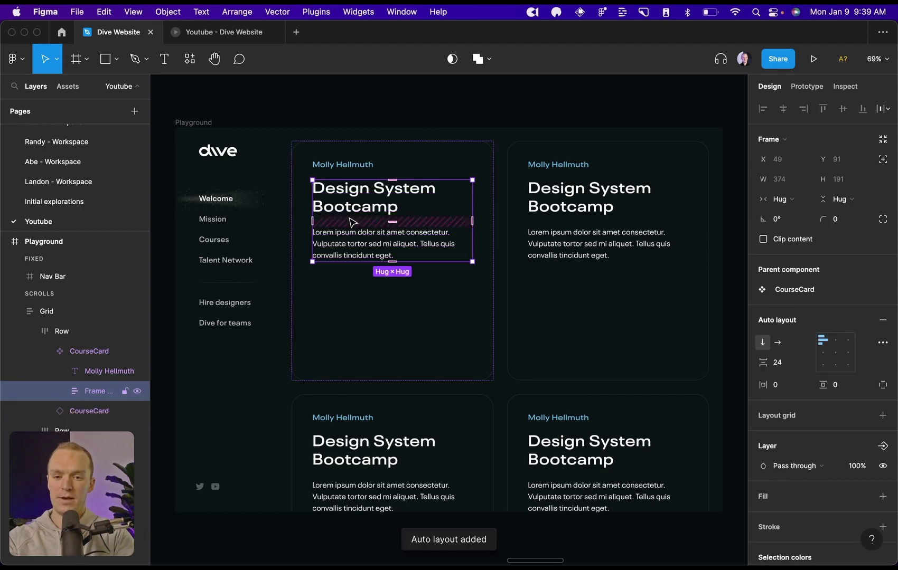
click(786, 365)
text(12)
key(Return)
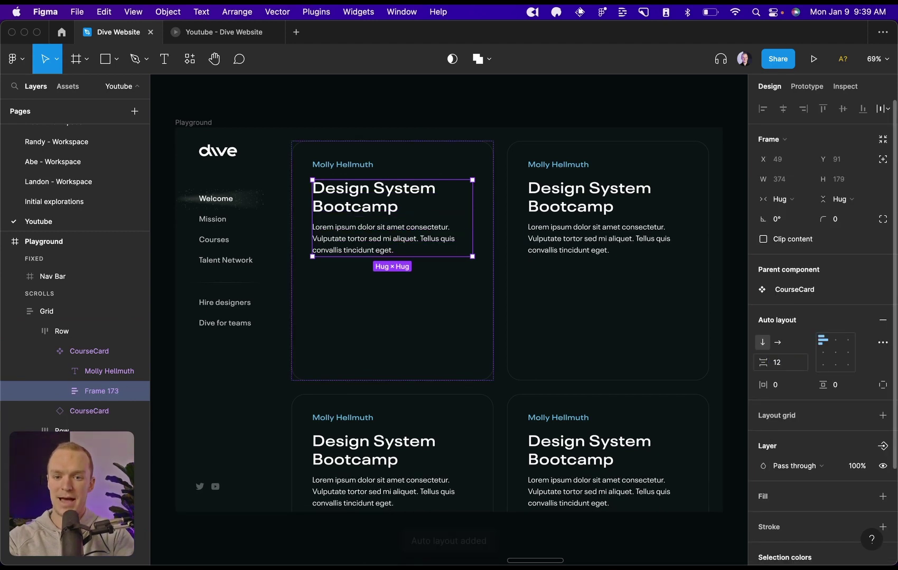
Step: Set the main CourseCard's auto-layout vertical spacing between items to 32
key(Escape)
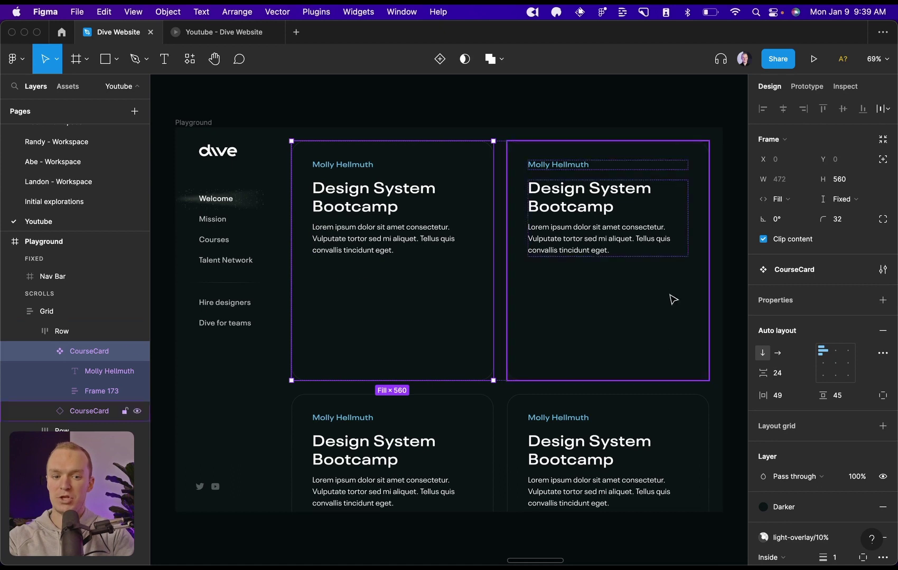
click(793, 373)
text(32)
key(Return)
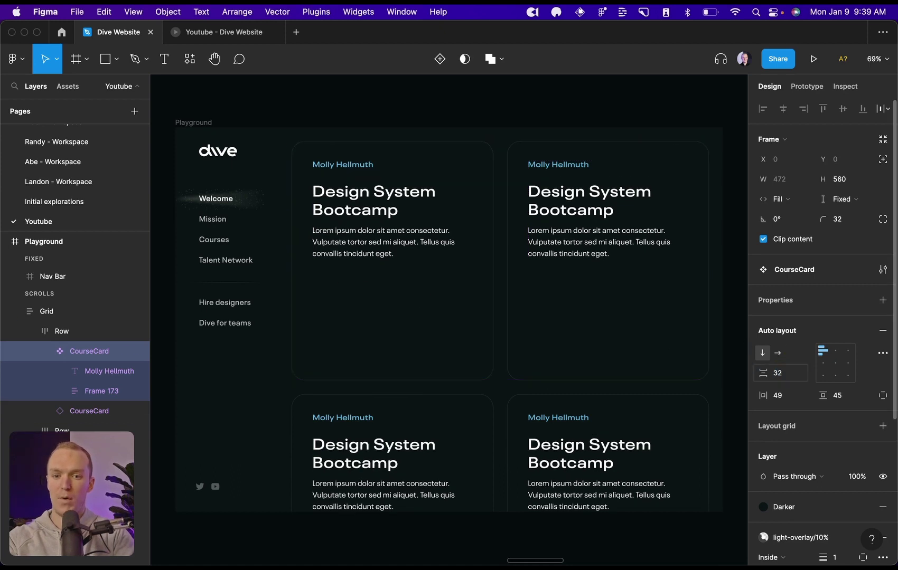
click(357, 112)
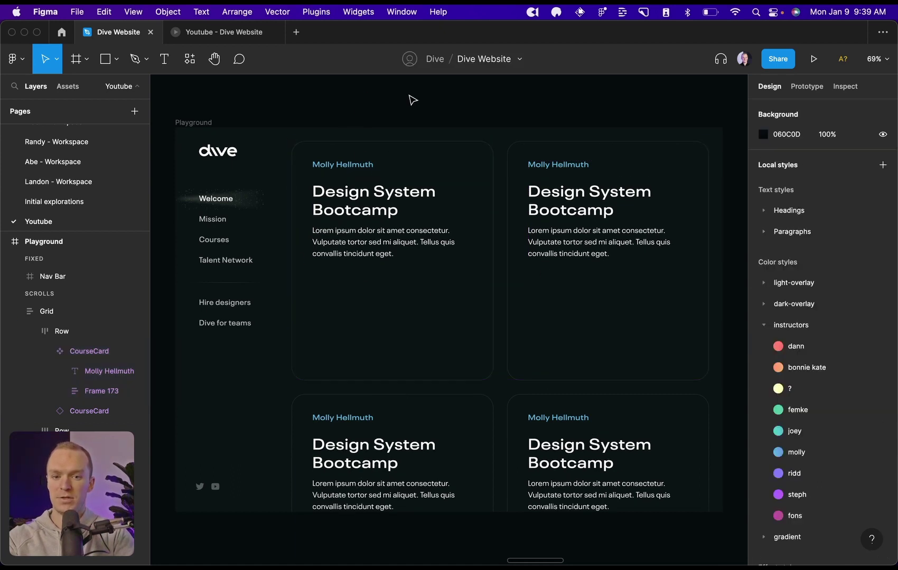
Step: Set the description text's opacity to 80% and check the cards in the prototype preview
key(super)
super+click(380, 252)
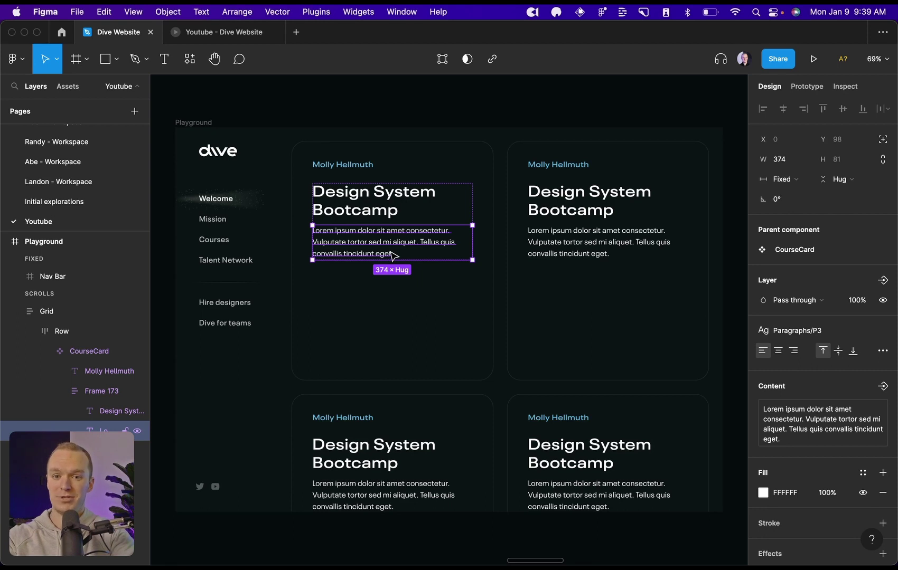
key(8)
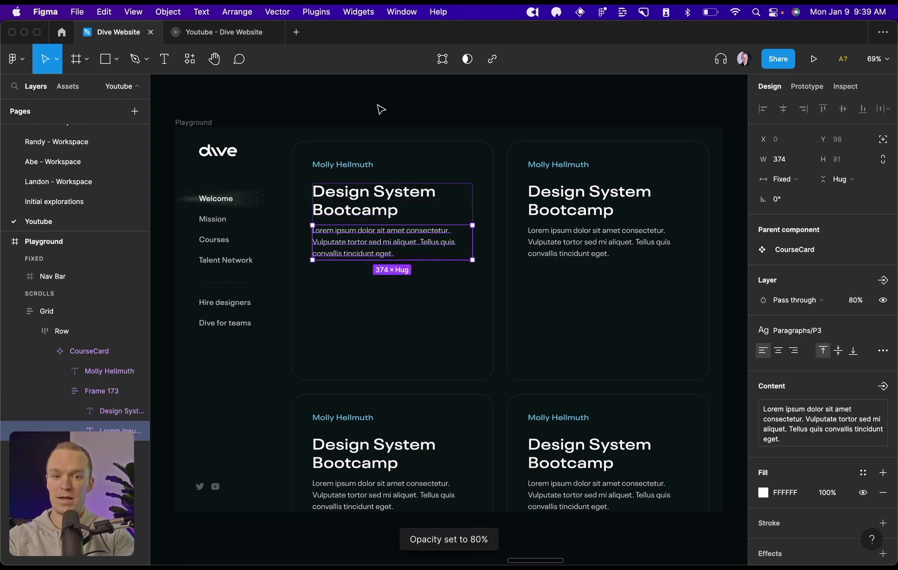
click(384, 107)
key(alt+super+Return)
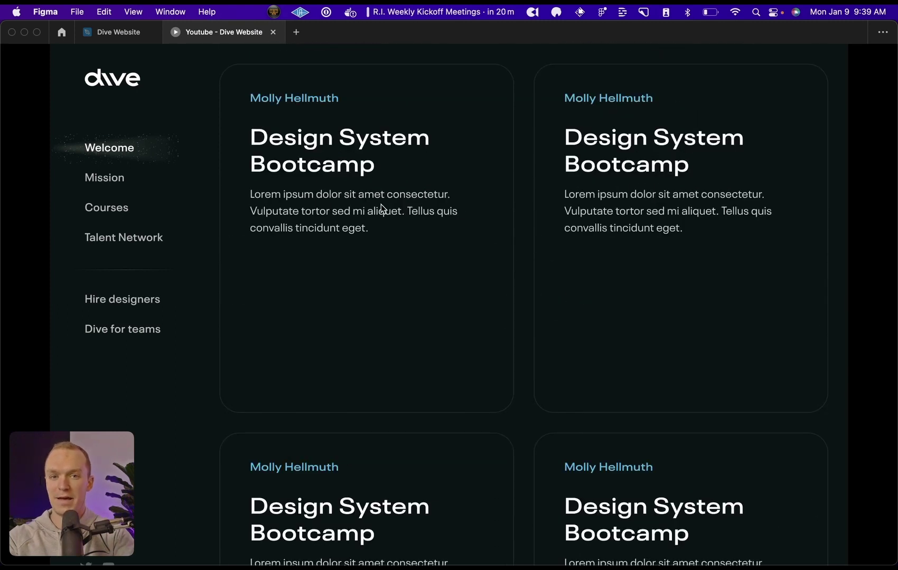
key(ctrl+Tab)
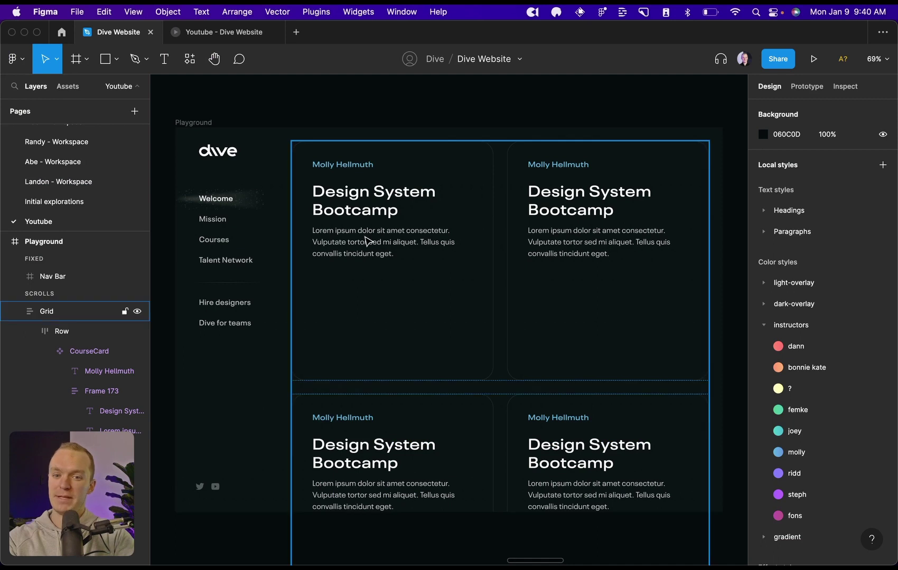
Step: Duplicate the instructor name text layer inside the main CourseCard
super+click(351, 164)
key(super+d)
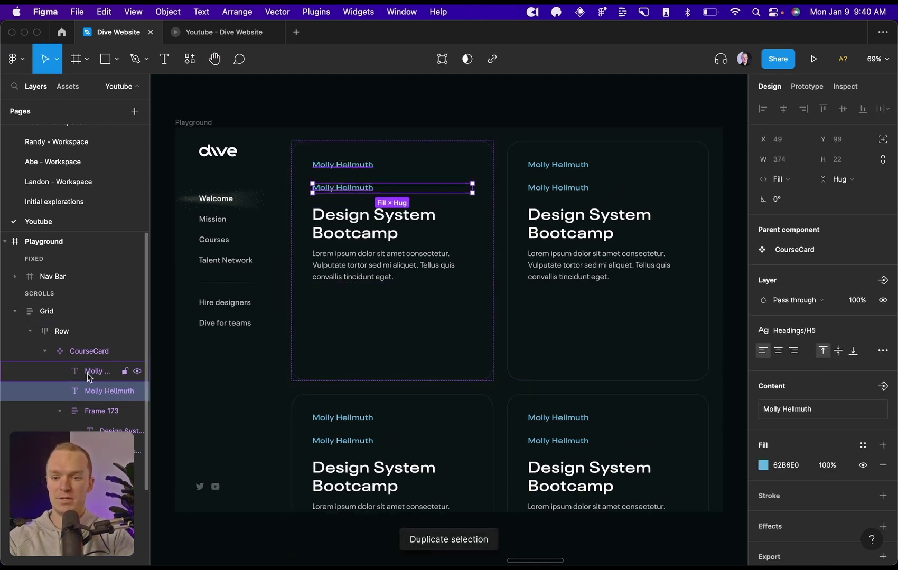
Step: Place the duplicated name text below the description in the main CourseCard and change its content to "Feb 23 - Apr 1"
key(Down)
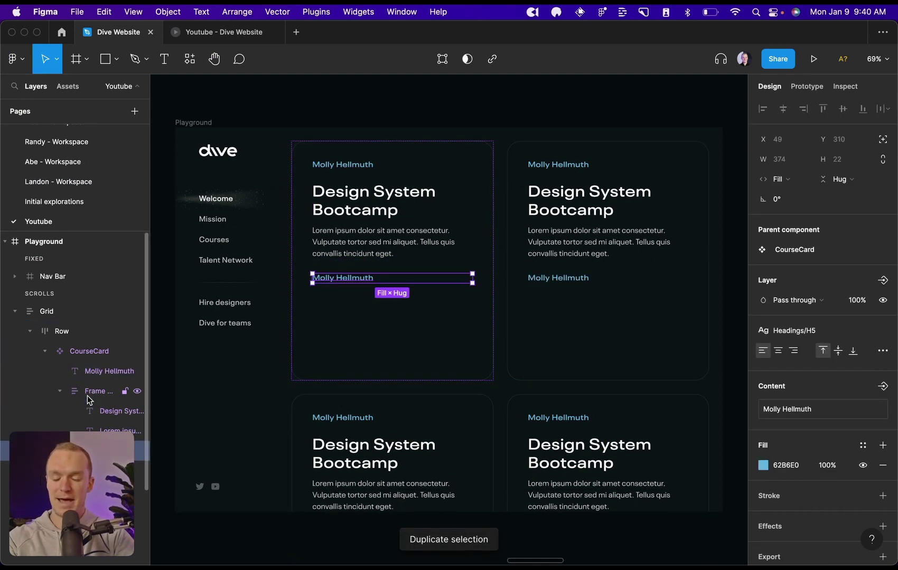
double_click(345, 280)
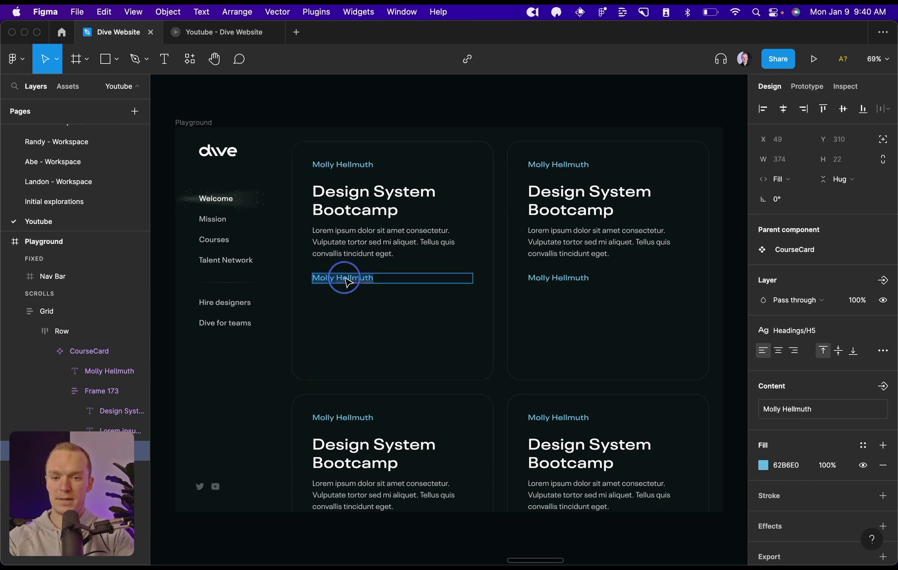
text(Feb 23)
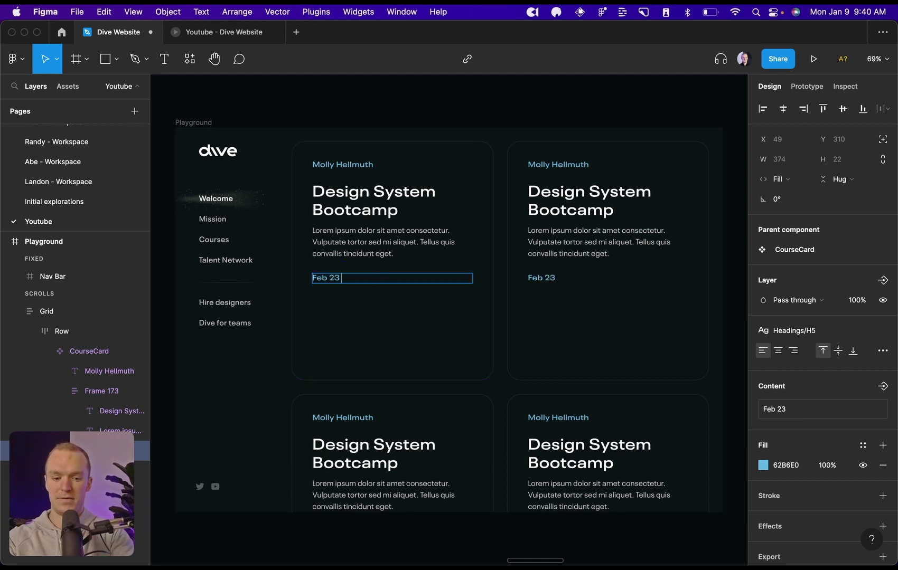
text( - Apr 1)
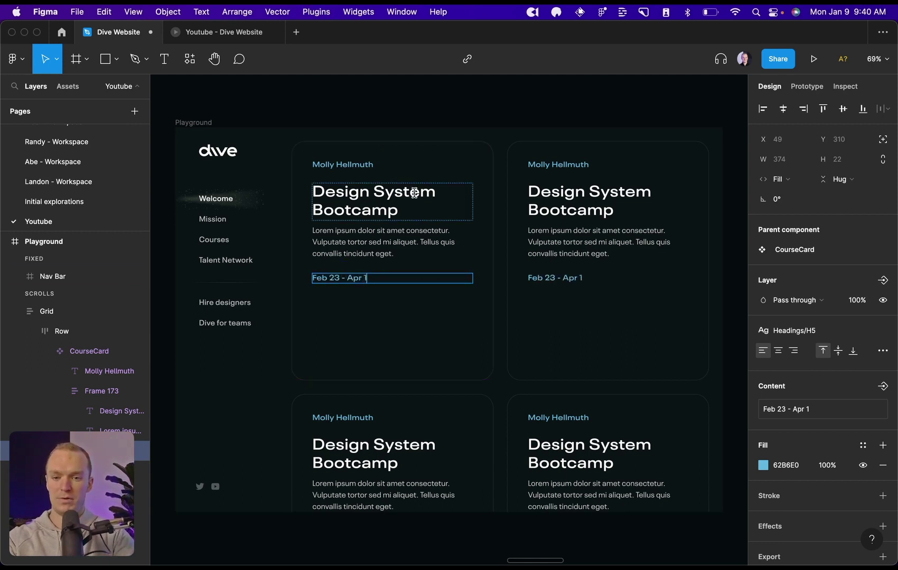
key(Escape)
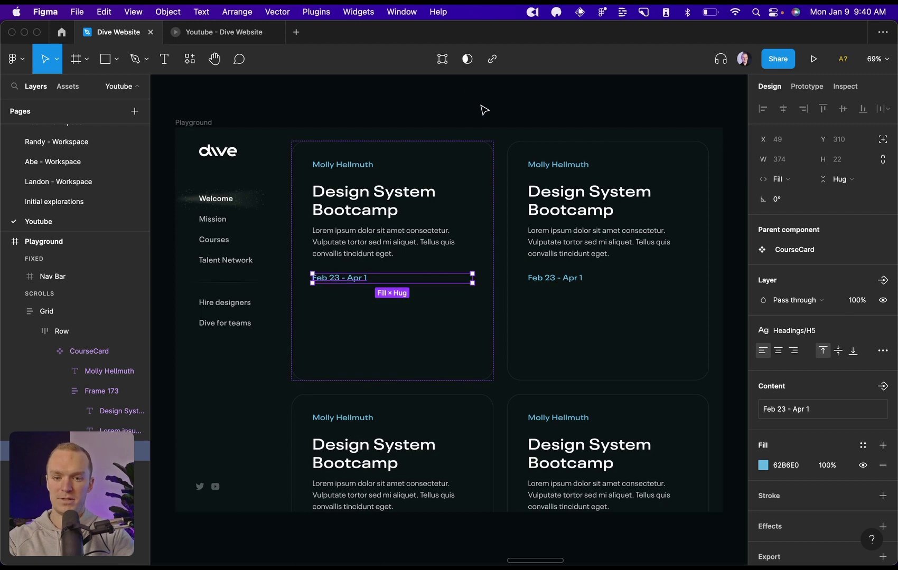
Step: Apply the White colour style to the date text in the main CourseCard
click(863, 445)
scroll(841, 491, down, 3)
click(853, 529)
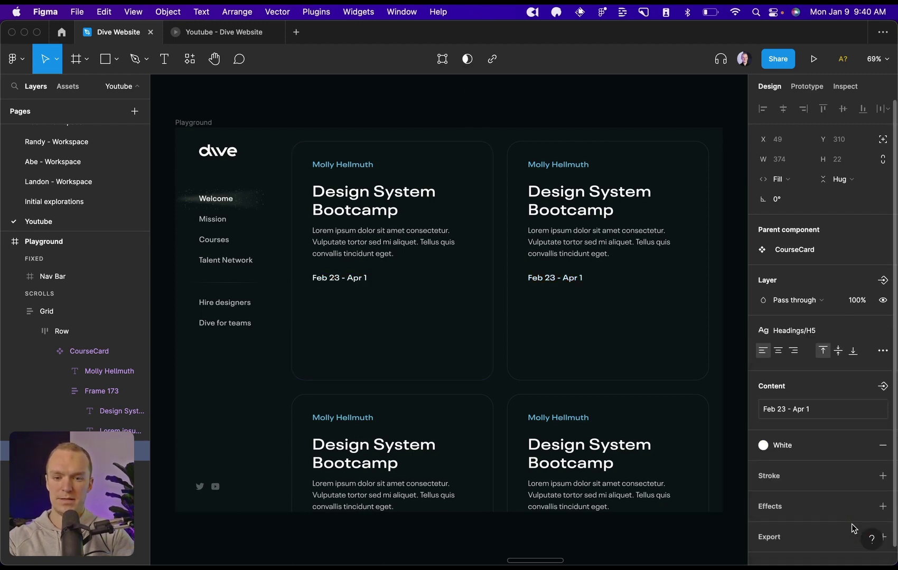
Step: Duplicate the date text in the main CourseCard and change the copy's content to "$949"
key(super+d)
double_click(345, 301)
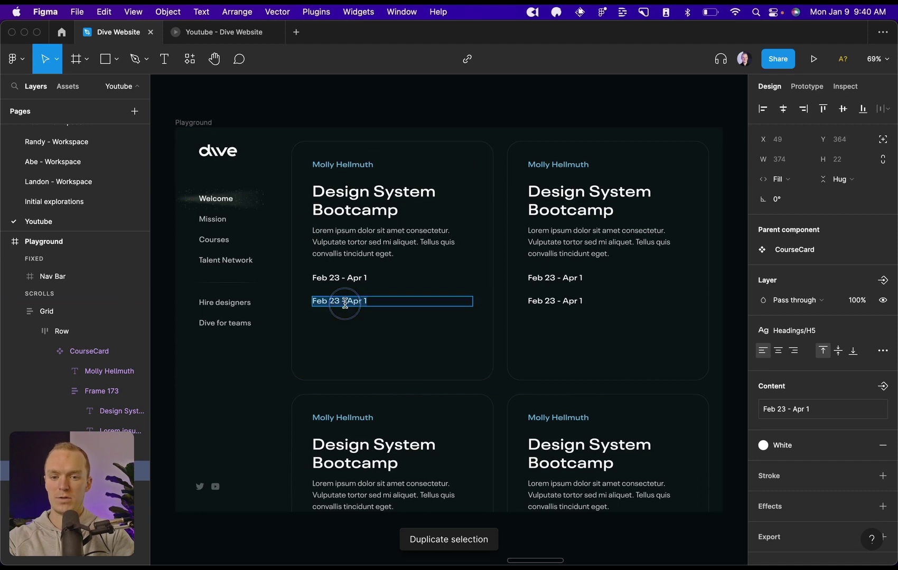
text($949)
click(407, 123)
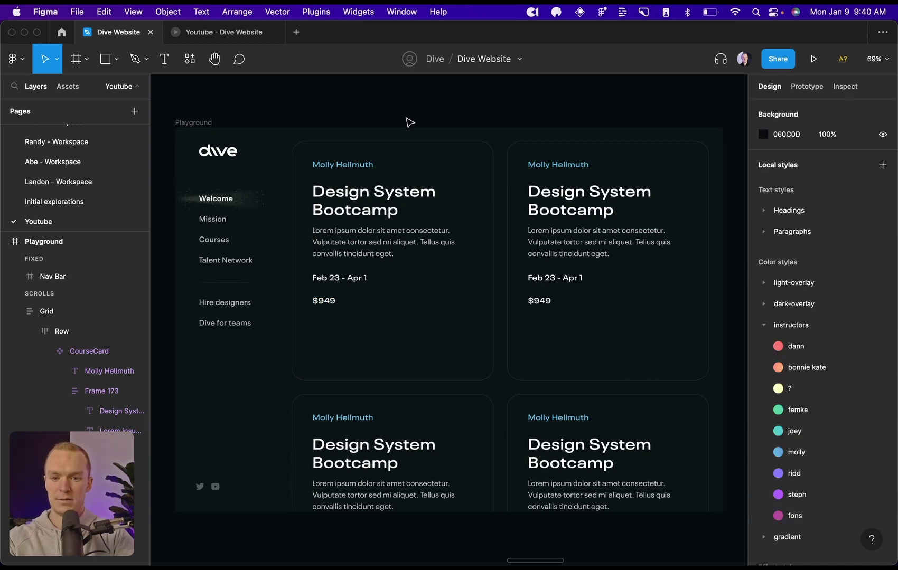
Step: Wrap the date and price texts of the main CourseCard in an auto-layout frame with 8 spacing between them
click(390, 283)
click(350, 278)
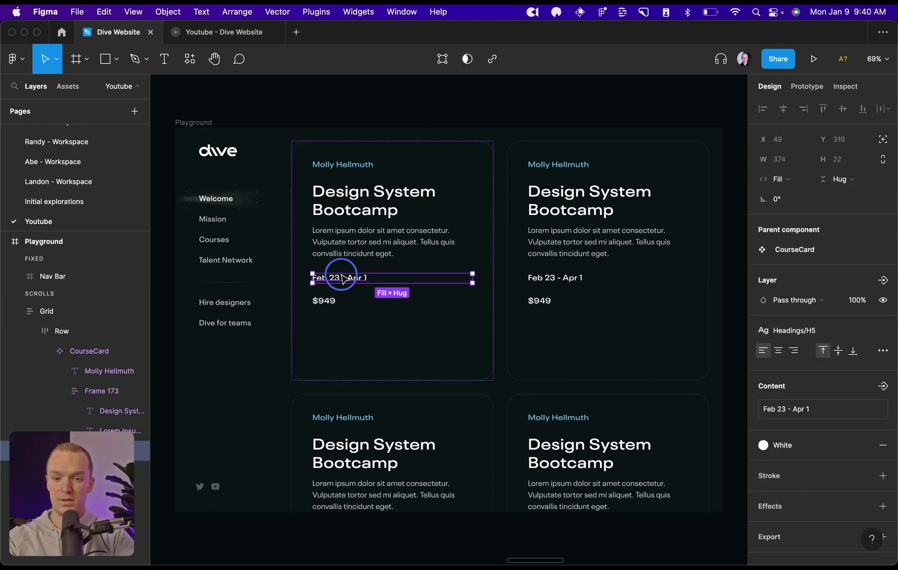
shift+click(321, 303)
key(shift+a)
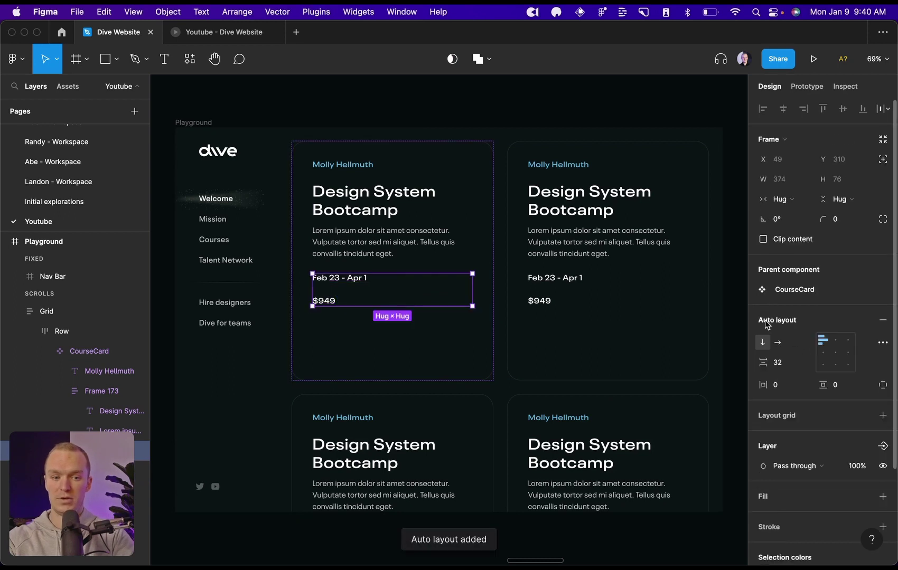
click(785, 371)
text(8)
key(Return)
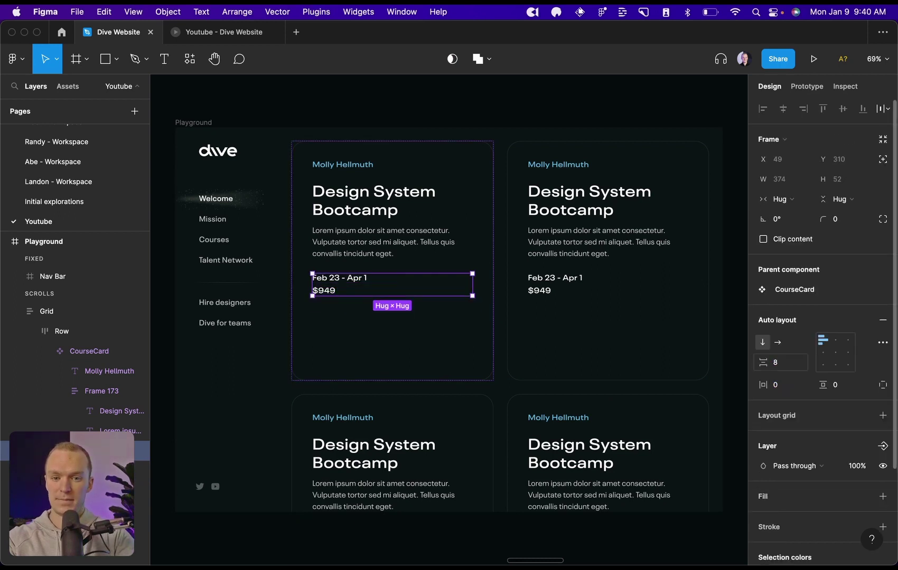
click(393, 110)
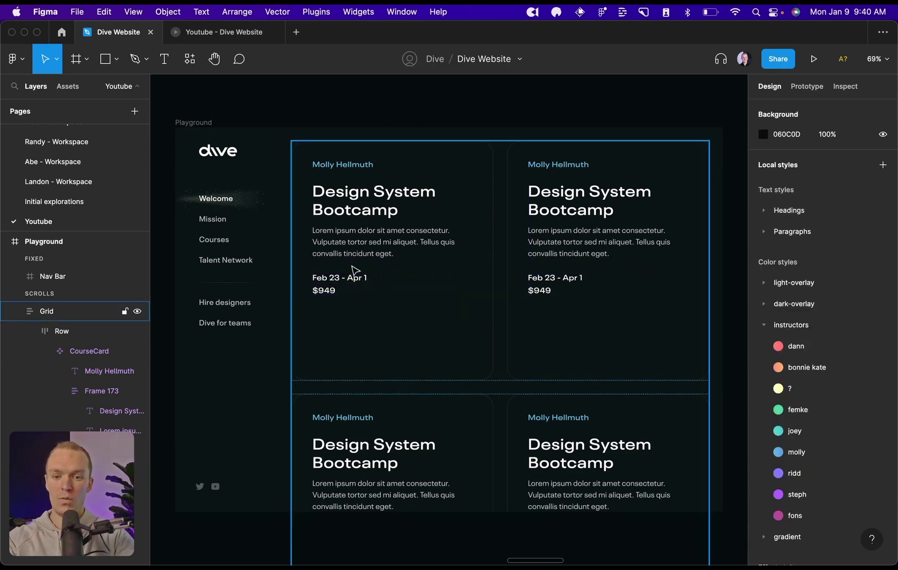
Step: Set the opacity of the $949 price text in the main CourseCard to 80%
click(342, 284)
click(319, 294)
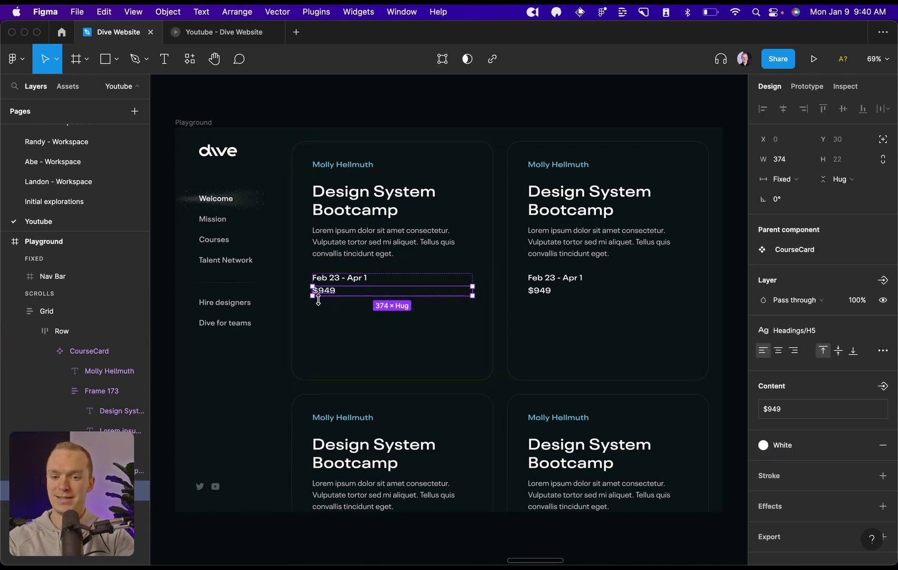
click(364, 280)
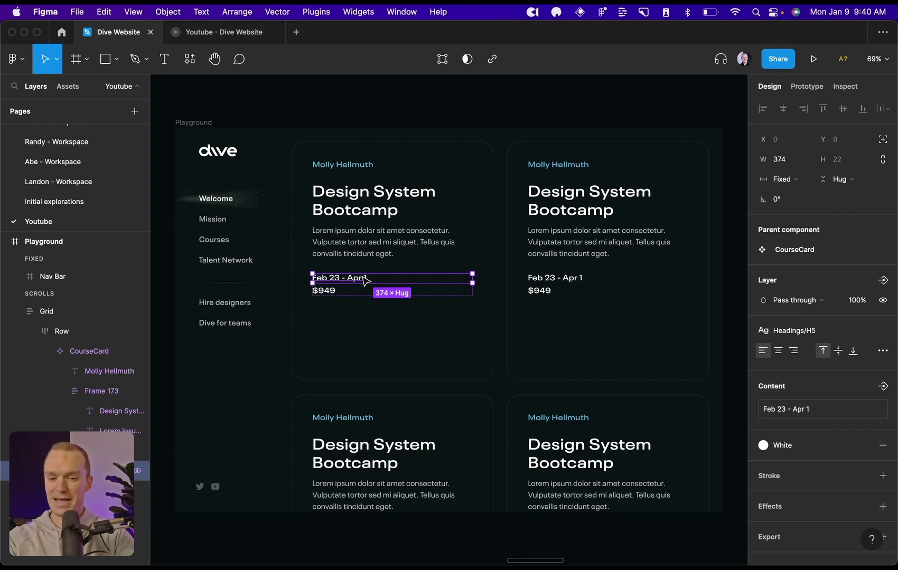
click(334, 296)
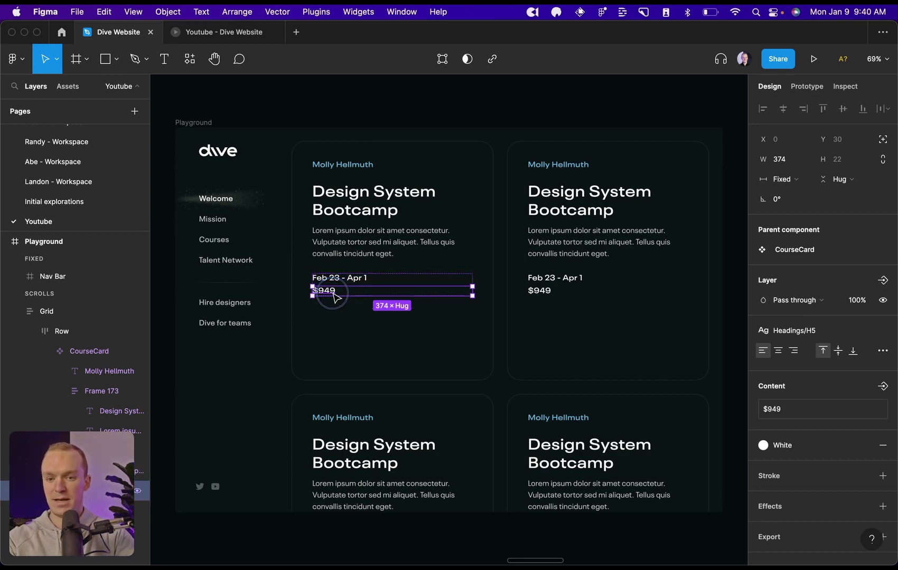
key(8)
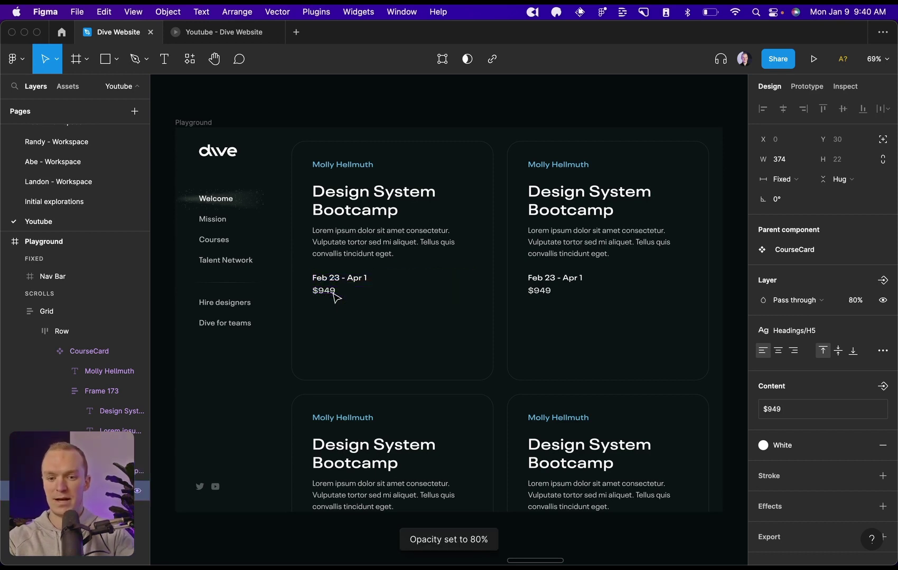
click(360, 110)
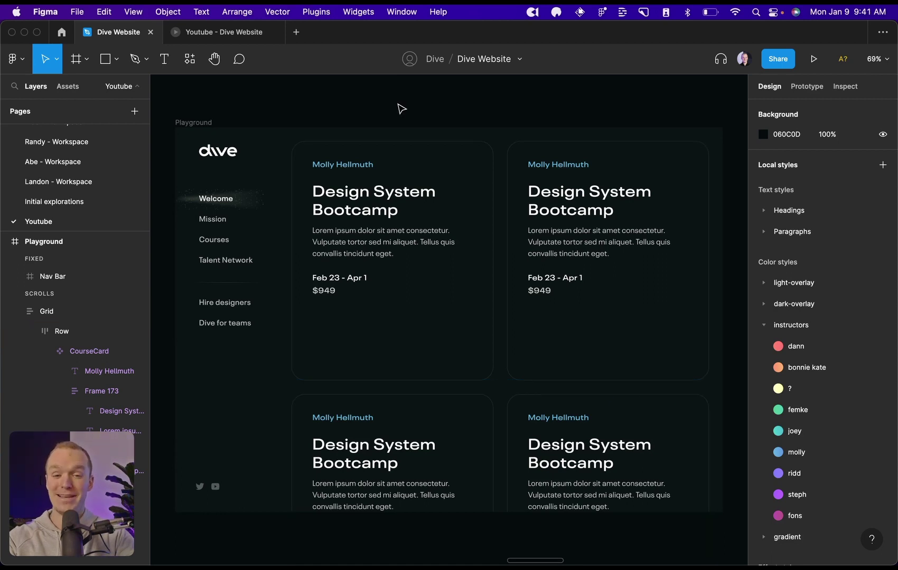
Step: Duplicate the date text and move the copy out of its frame to sit below the date and price frame in the CourseCard
super+click(350, 277)
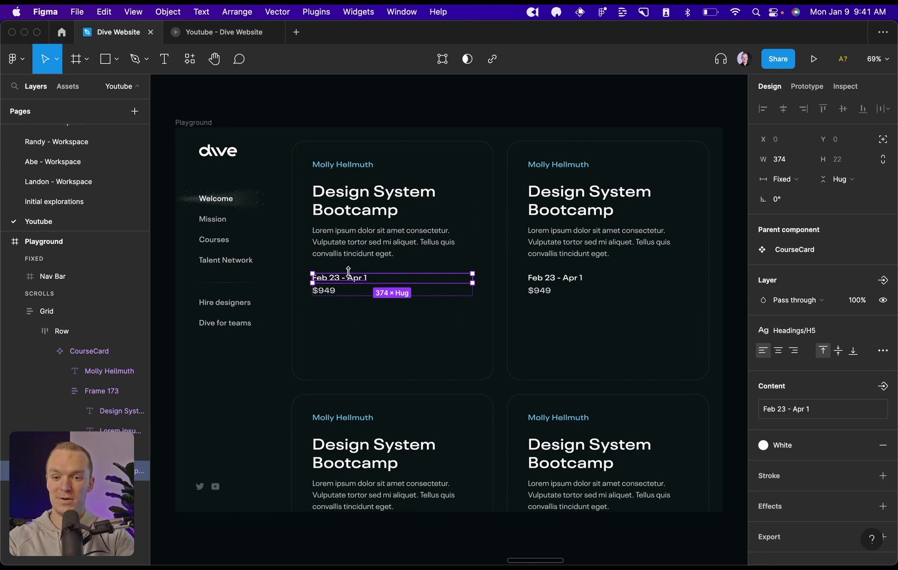
key(super+d)
scroll(87, 396, down, 5)
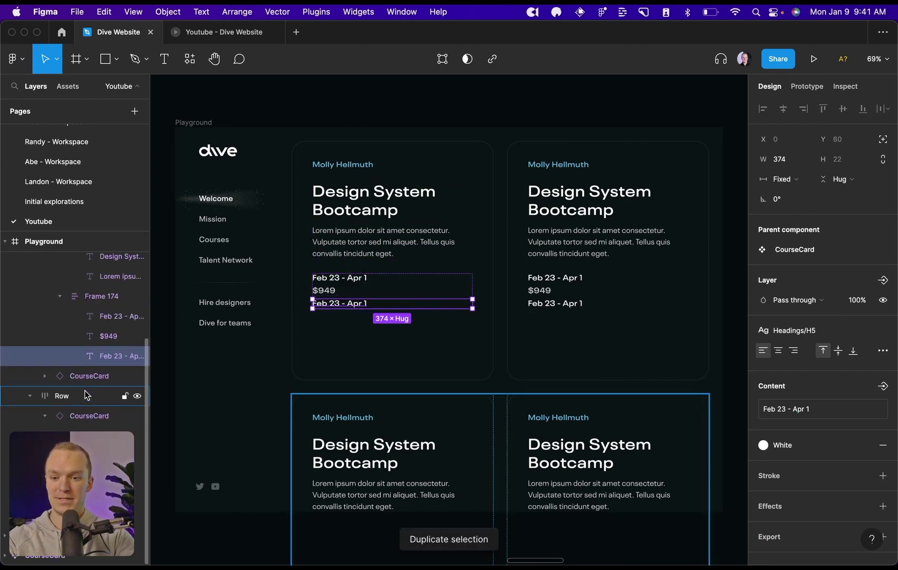
drag(80, 357, 75, 290)
key(alt)
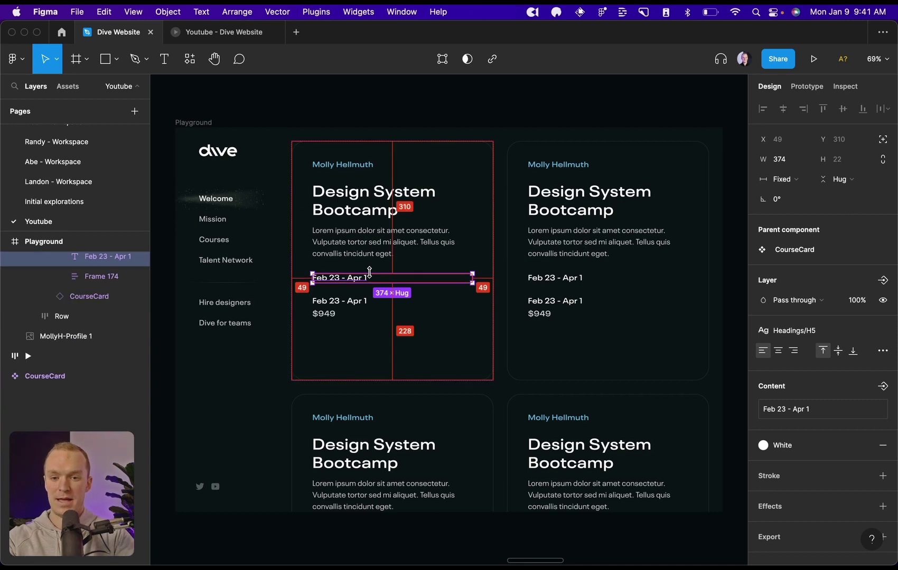
key(Down)
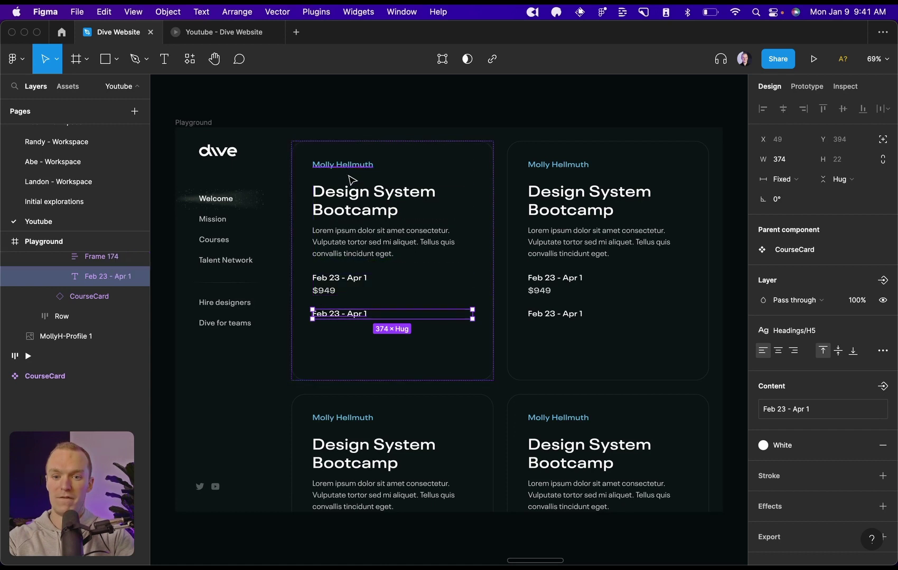
click(398, 108)
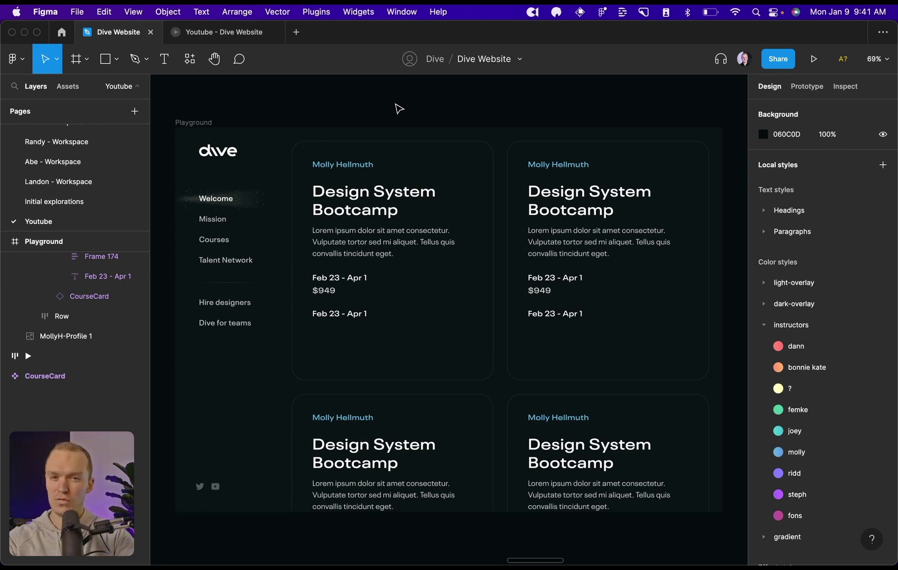
Step: Change the content of the lowest date text in the main CourseCard to "View more"
double_click(346, 314)
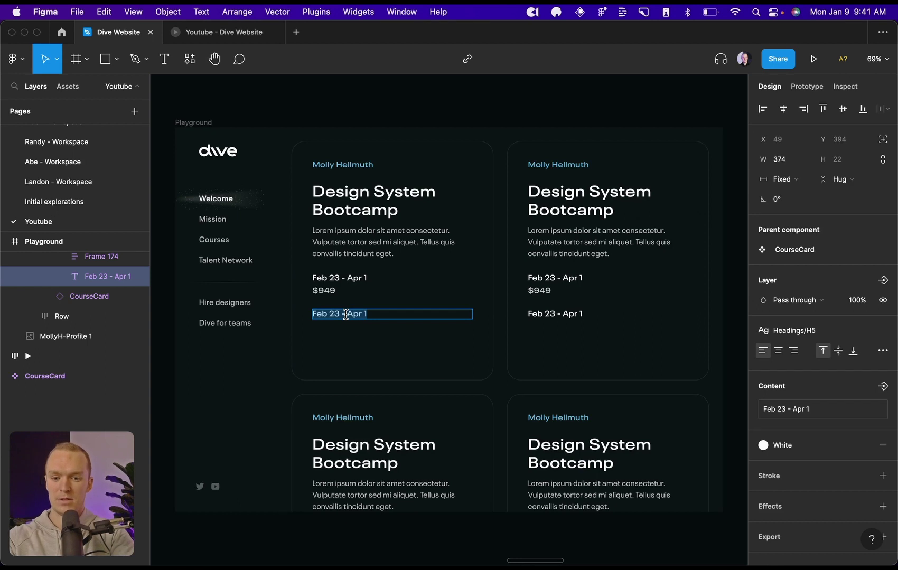
text(View more)
click(431, 119)
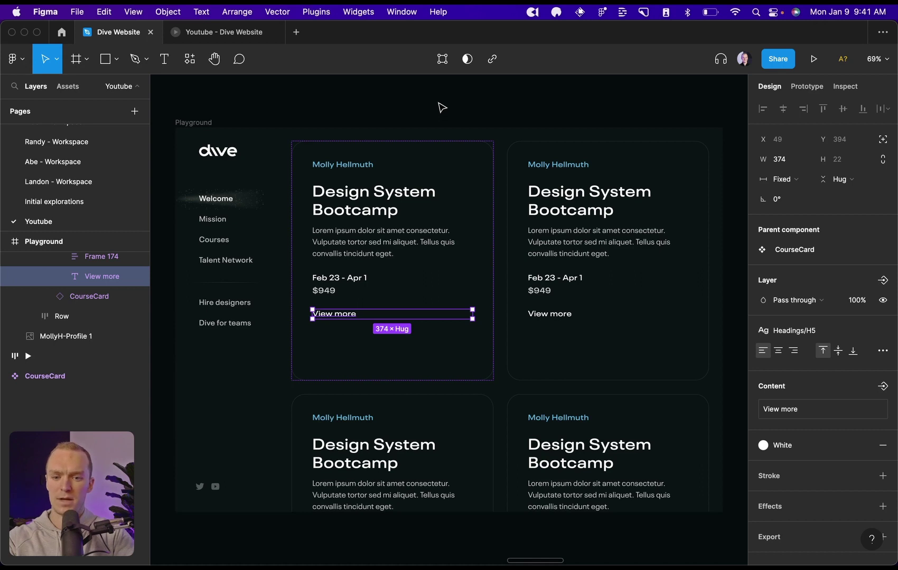
Step: Search the Phosphor Icons plugin for "arrow" and insert the Regular ArrowRight icon into the main CourseCard
key(super+slash)
text(phot)
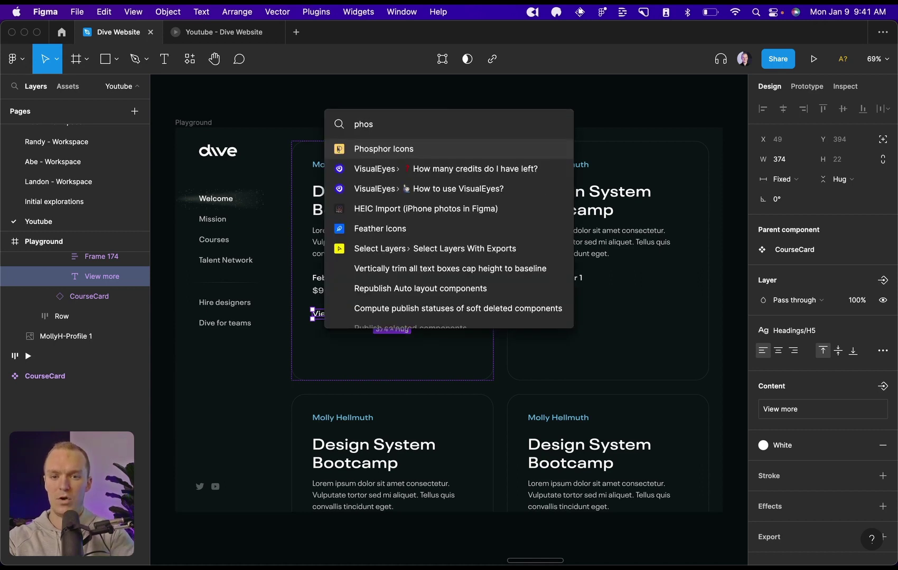
key(Escape)
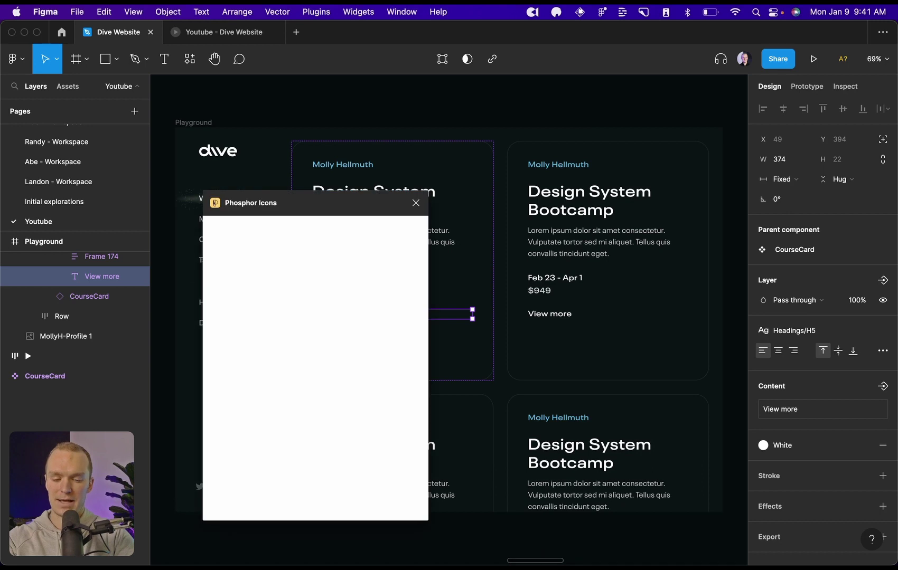
click(347, 235)
text(arrow)
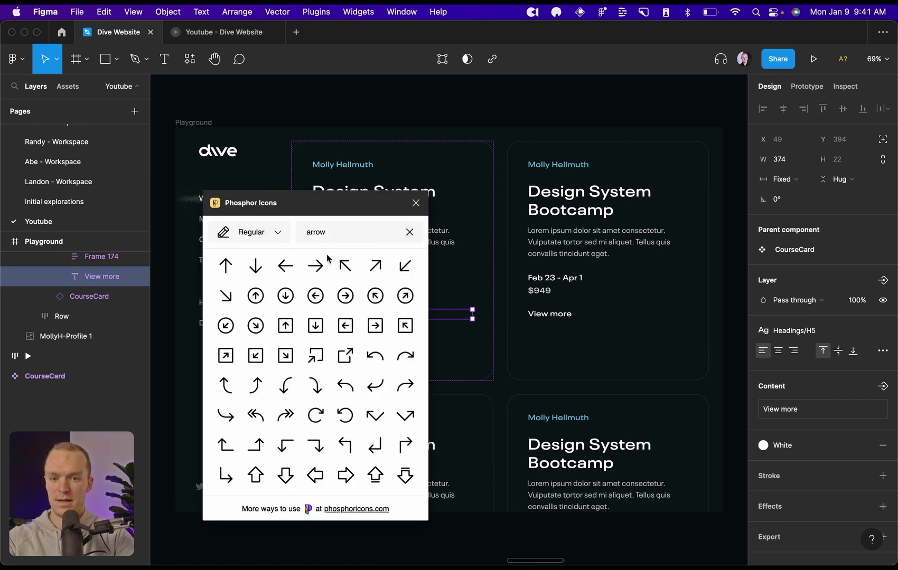
click(316, 266)
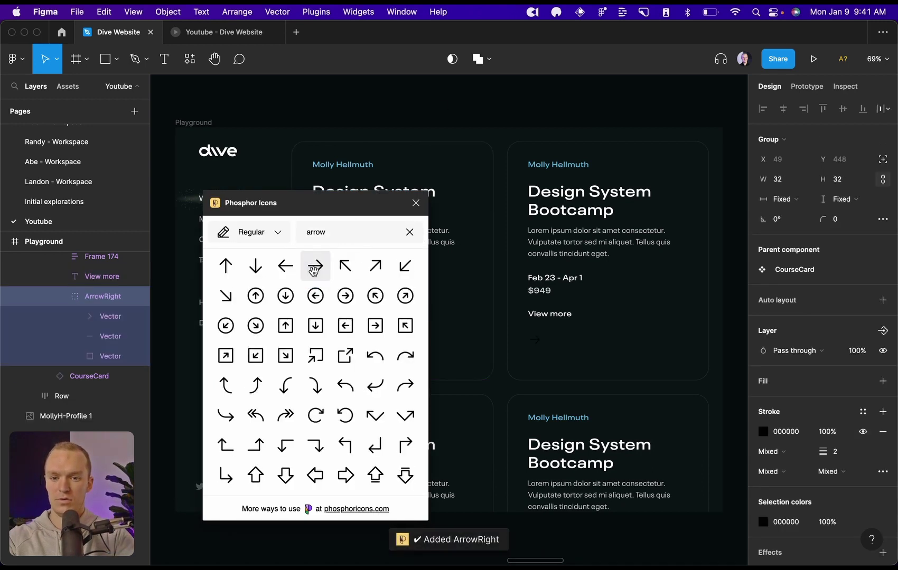
click(415, 203)
Step: Wrap the ArrowRight group in a frame and rename that frame "Icon"
key(shift+2)
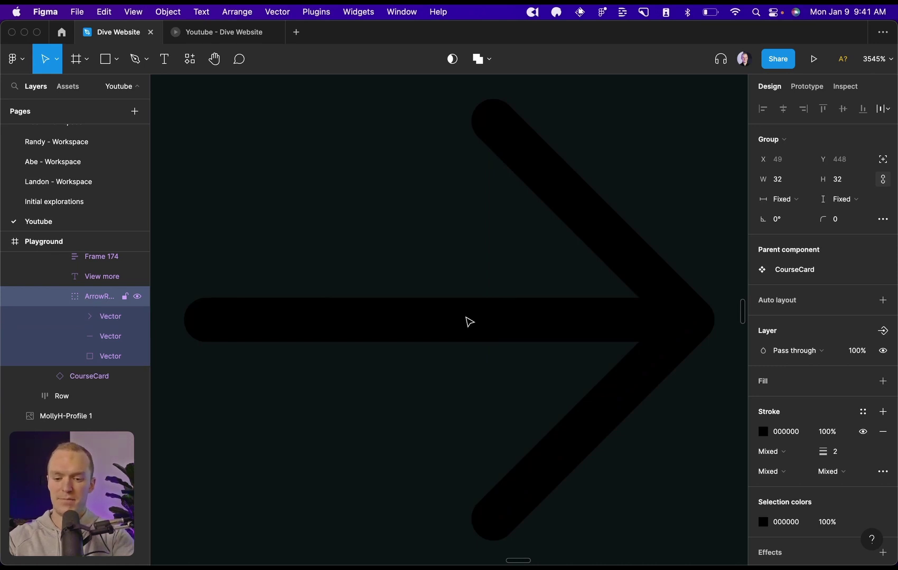
key(super+alt+g)
double_click(94, 299)
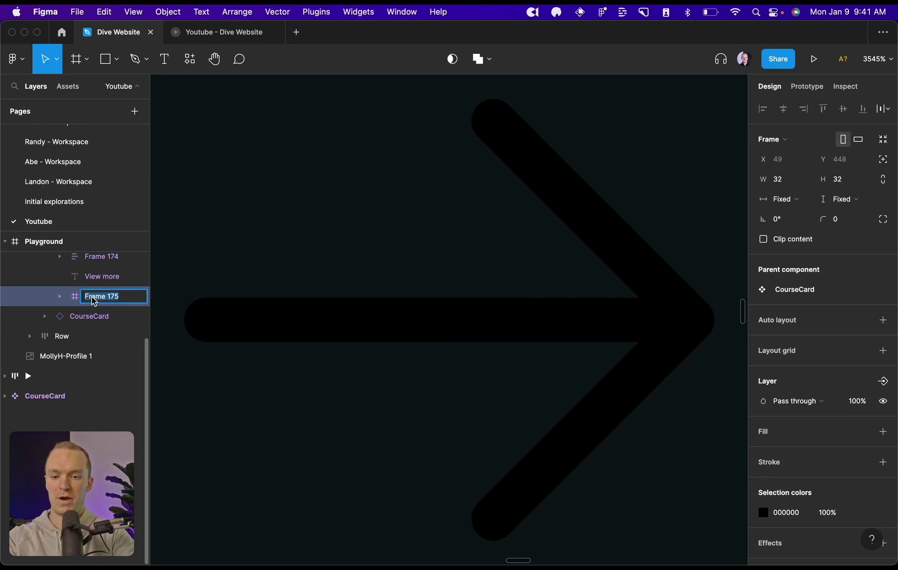
text(Icon)
key(Return)
Step: Ungroup the arrow inside the Icon frame and delete its square bounding vector
key(Return)
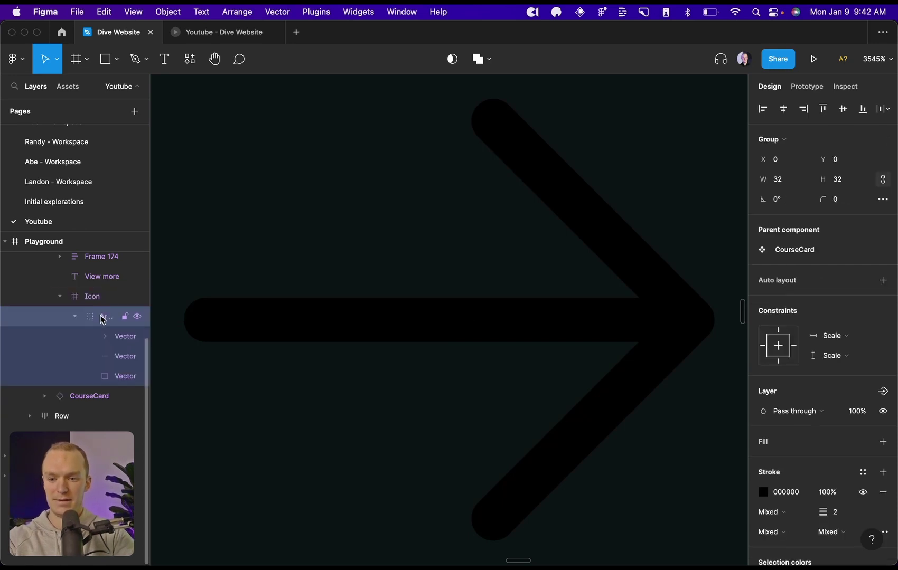
key(super+shift+g)
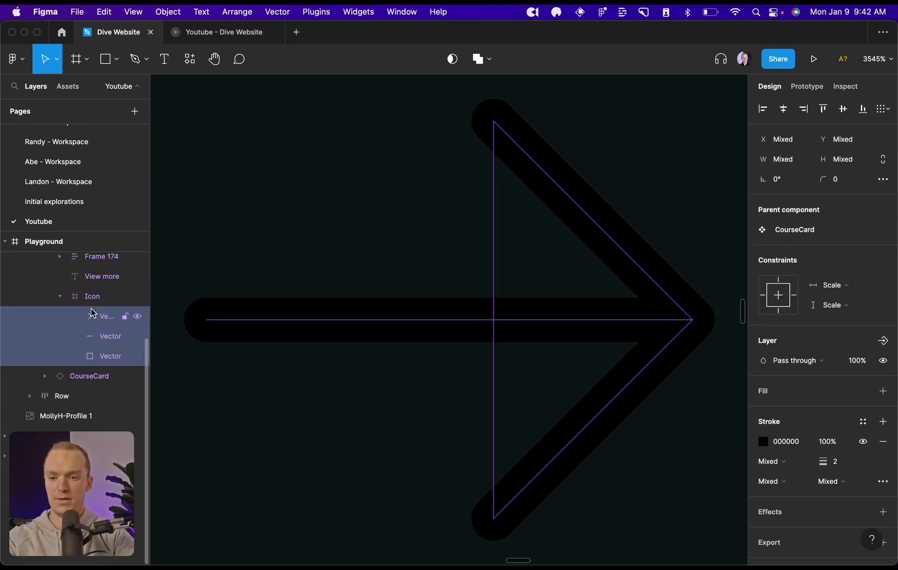
click(96, 358)
key(Delete)
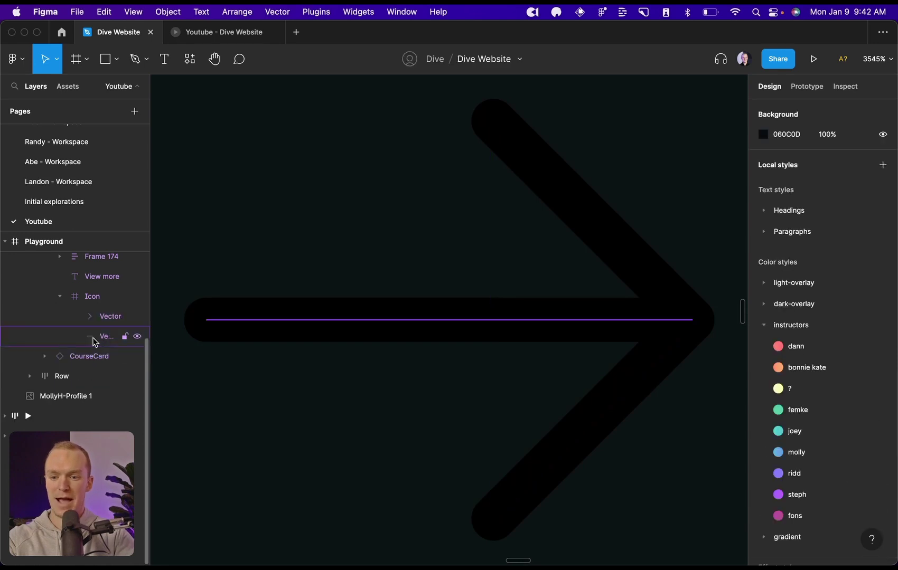
Step: Convert the strokes of the two remaining arrow vectors in the Icon frame to outlines
click(84, 337)
shift+click(76, 321)
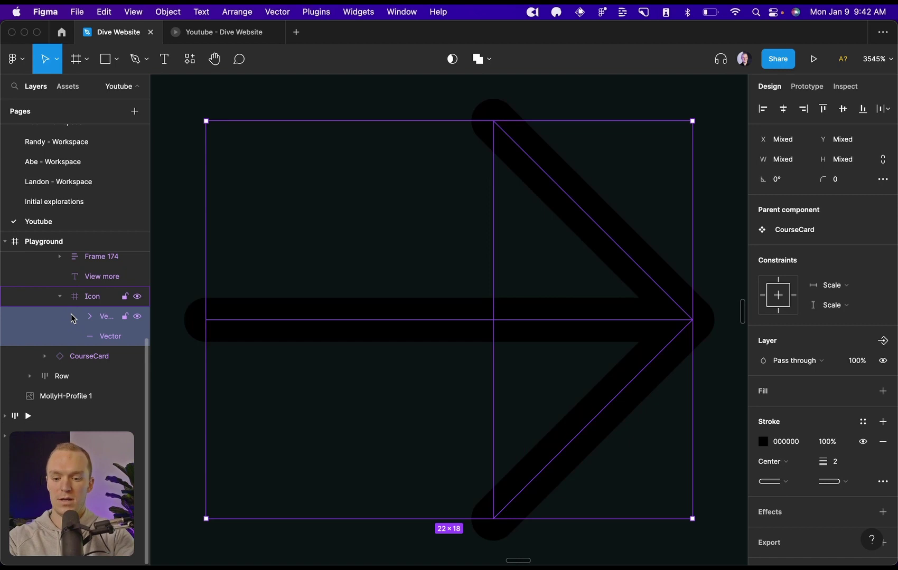
key(alt+super+o)
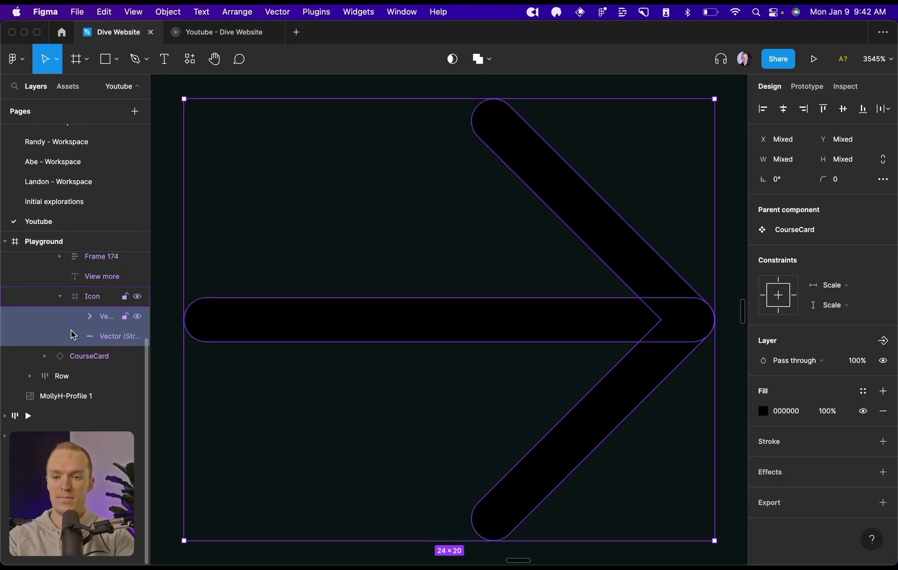
Step: Combine the two outlined arrow vectors in the Icon frame with a union and rename the result "Vector"
click(477, 61)
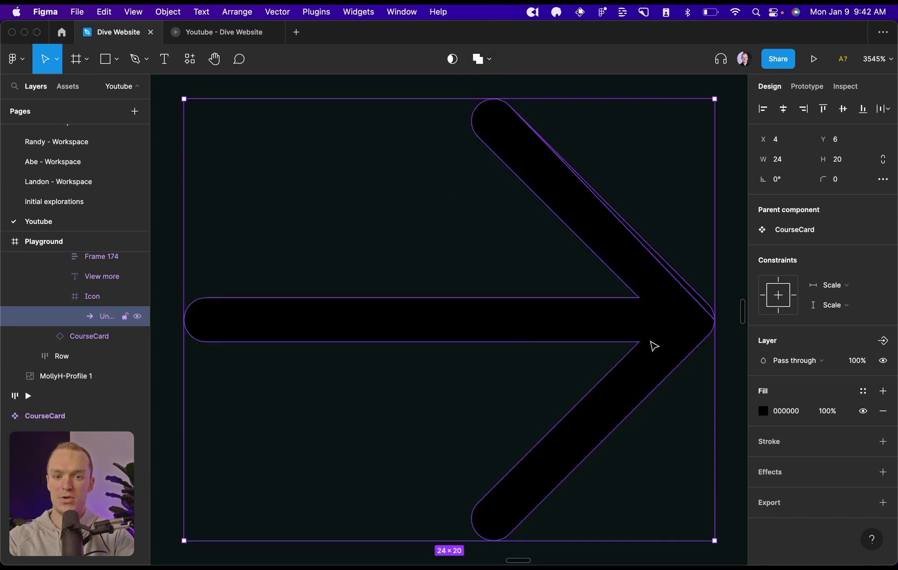
key(super+r)
text(Vec)
key(Return)
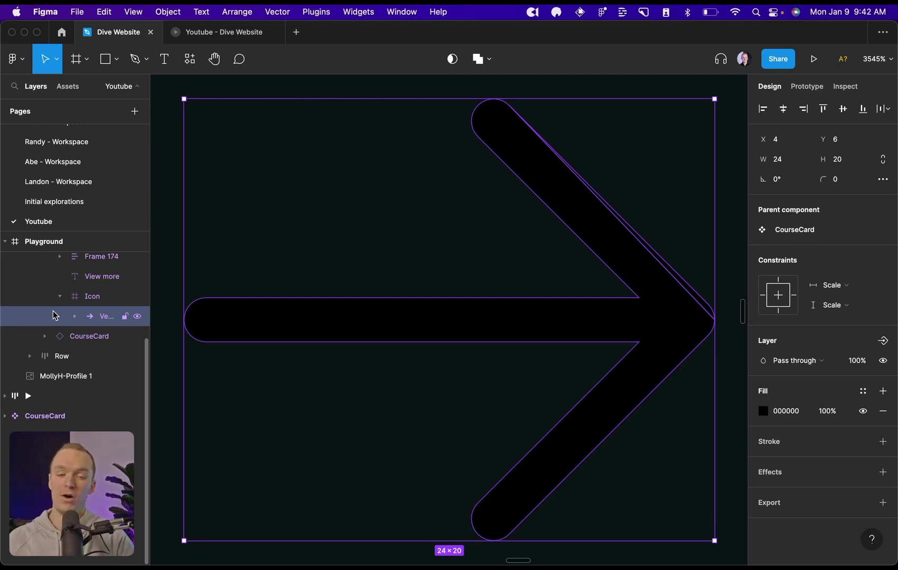
Step: Apply the White color style to the arrow vector's fill in the Icon frame
click(863, 391)
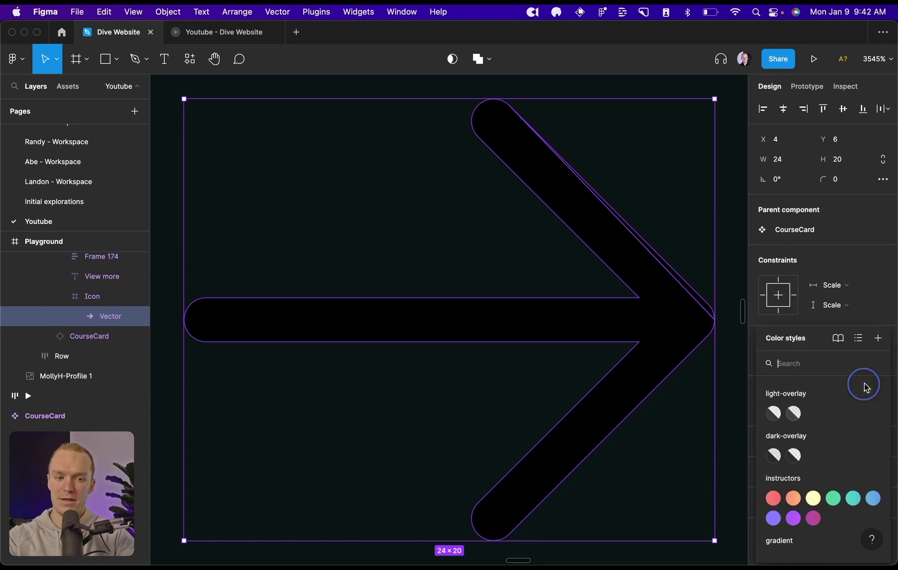
click(851, 531)
click(92, 296)
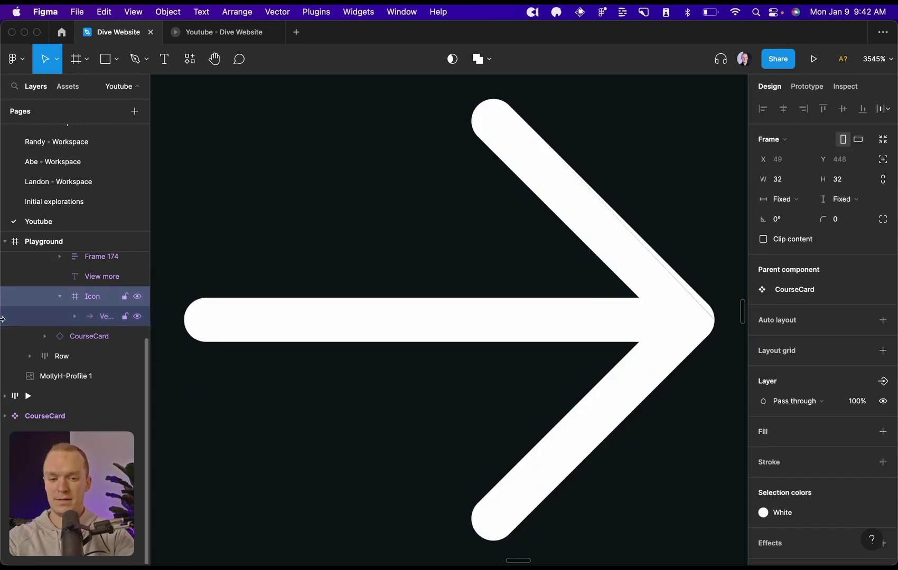
Step: Lock the Icon frame's proportions and resize it to 16 × 16, keeping its opacity at 100%
key(Escape)
key(shift+2)
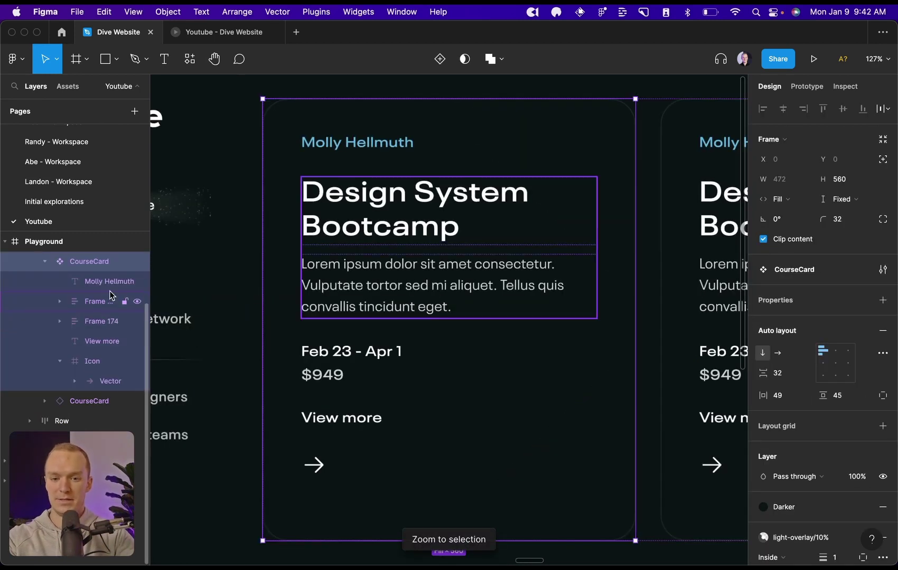
click(327, 476)
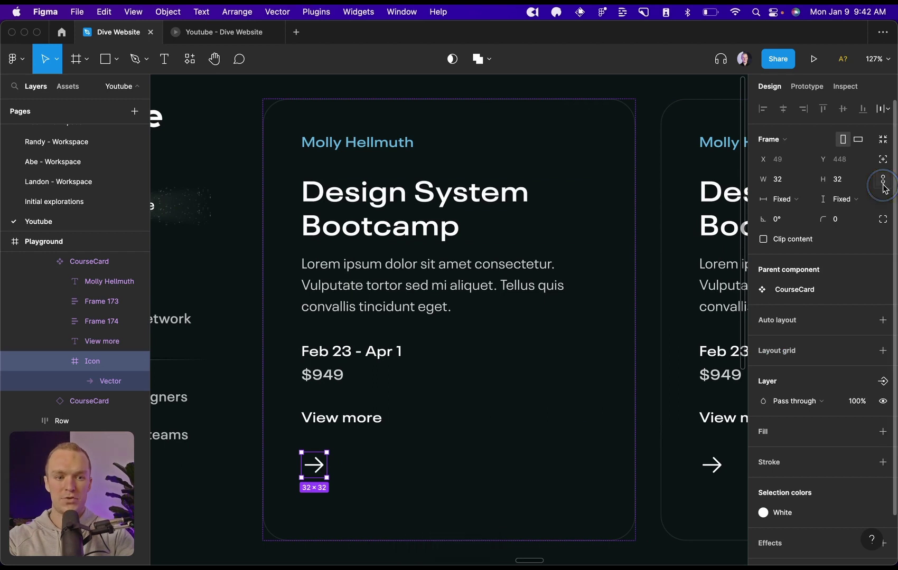
key(1)
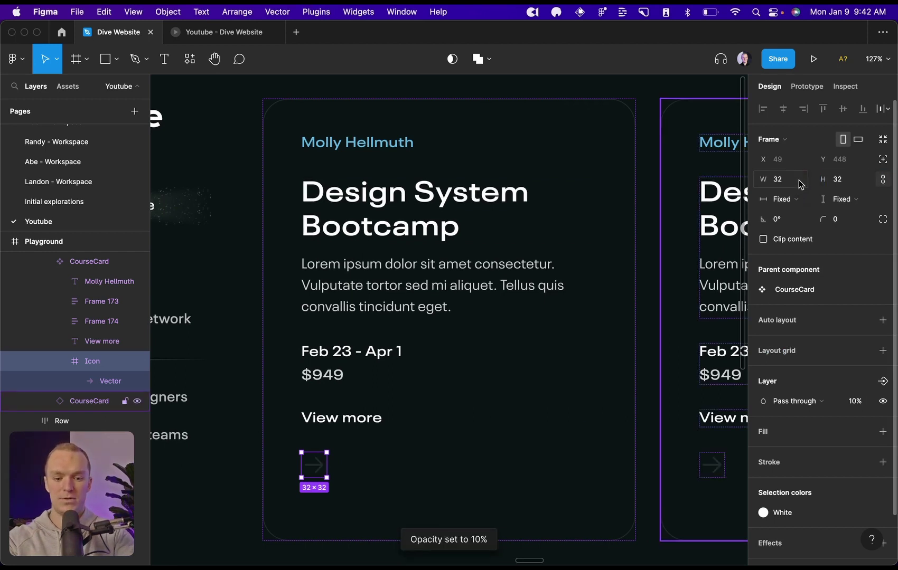
key(0)
click(799, 181)
text(16)
key(Return)
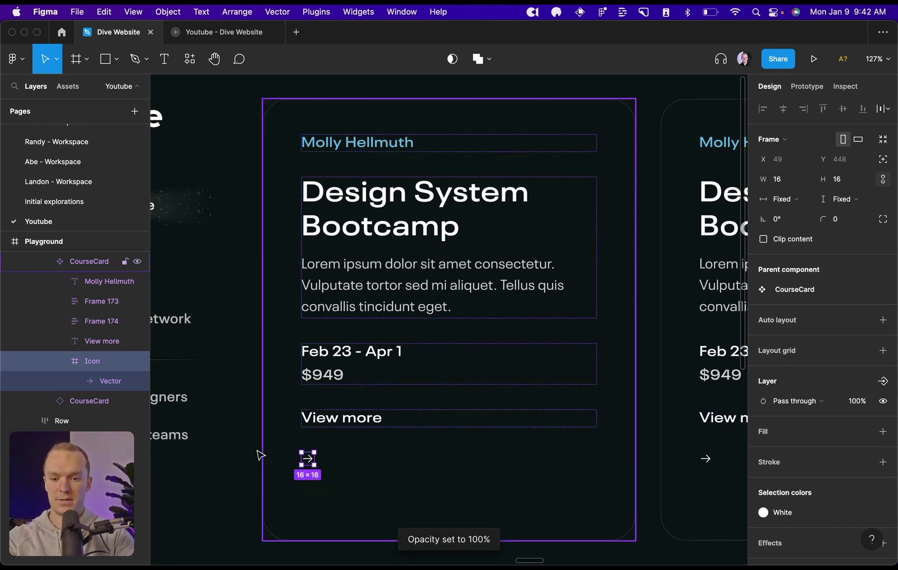
Step: Wrap the "View more" text and the Icon frame in an auto-layout frame named "Button"
shift+click(361, 424)
key(shift+a)
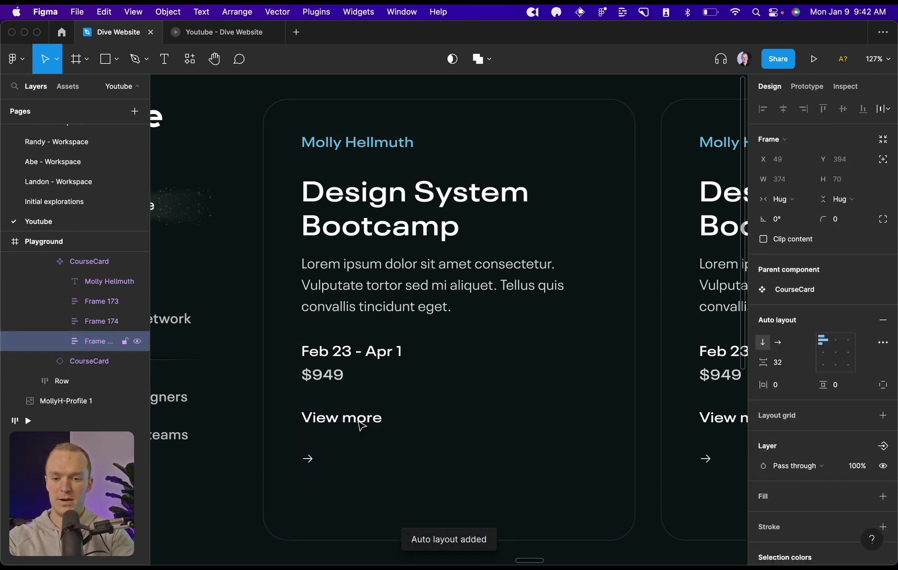
key(super+r)
text(Button)
key(Return)
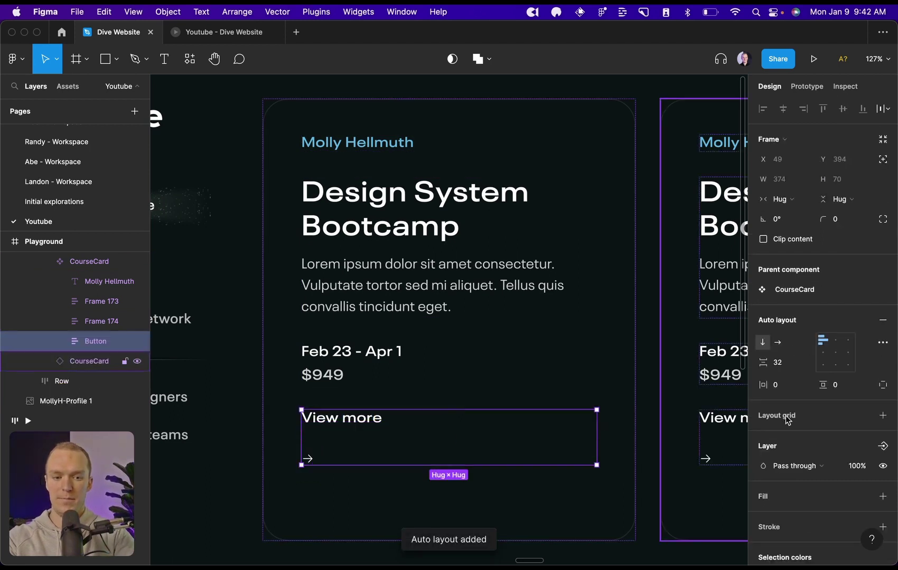
Step: Lay out the Button frame horizontally with 12 spacing and shrink the "View more" text box to fit its content
click(778, 342)
click(790, 364)
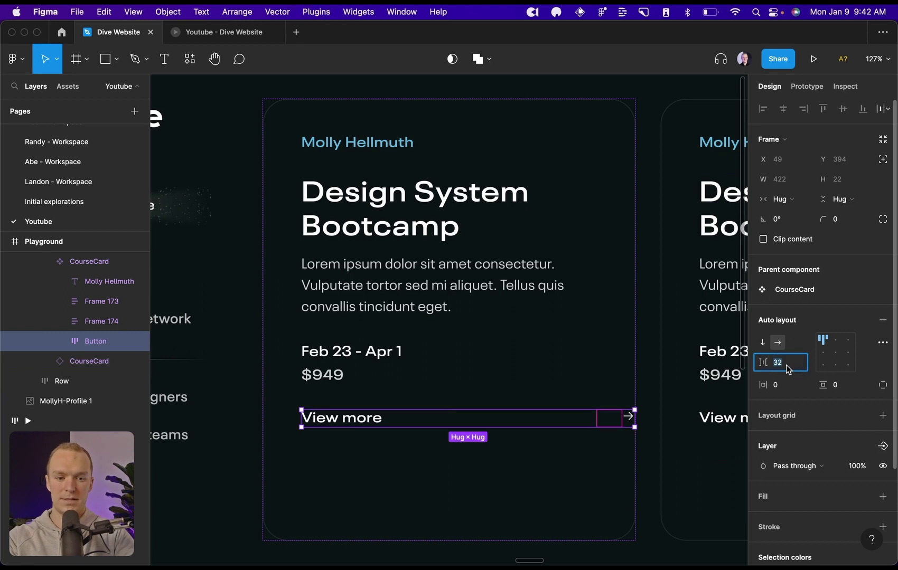
text(12)
key(Return)
double_click(369, 425)
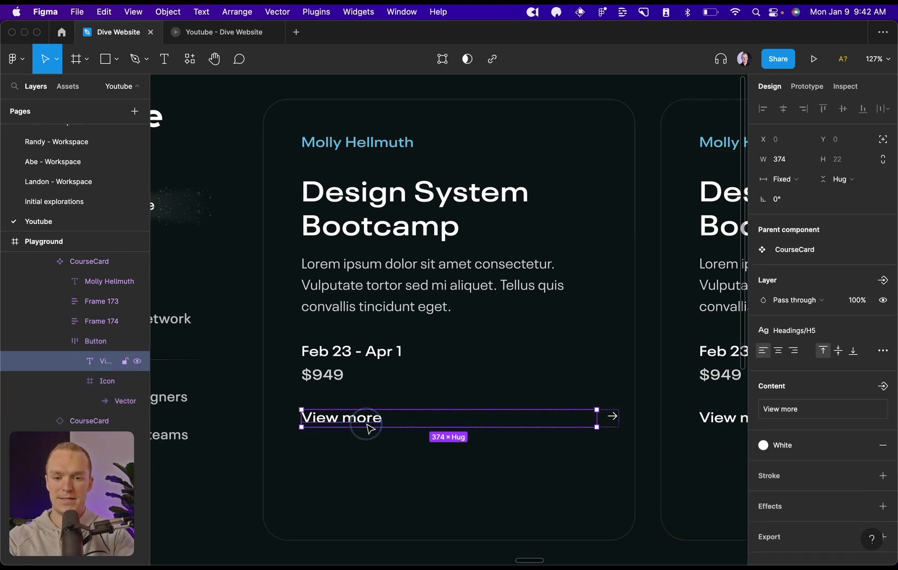
click(784, 160)
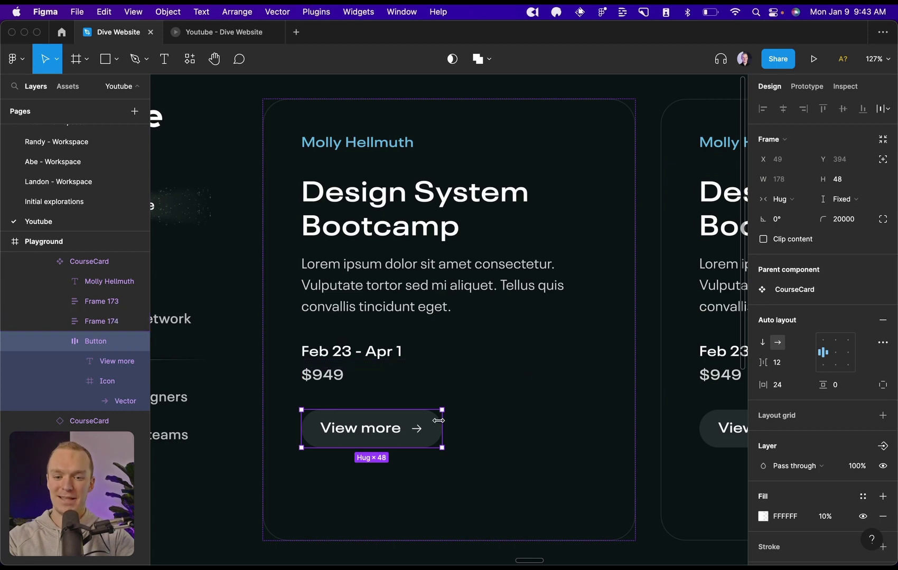
Step: Move the arrow icon in front of the "View more" text inside the Button frame
click(421, 434)
key(Left)
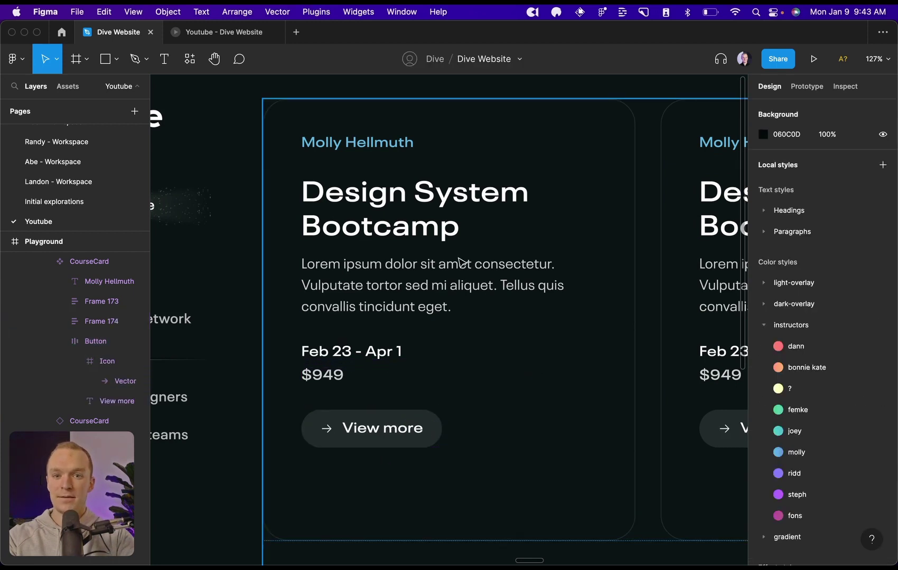
scroll(458, 258, right, 3)
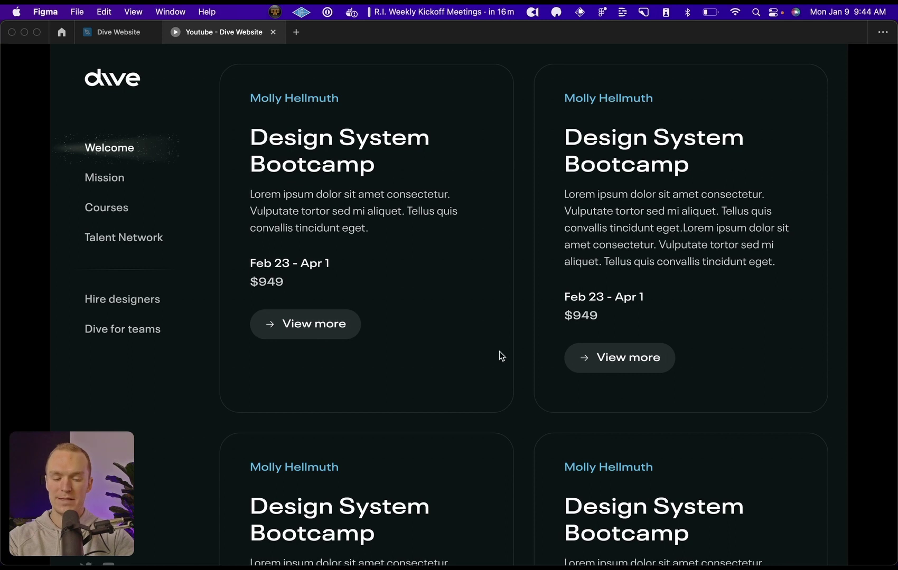
Step: Return to the Dive Website file and set the main CourseCard's vertical auto-layout spacing to Auto
key(ctrl+shift+Tab)
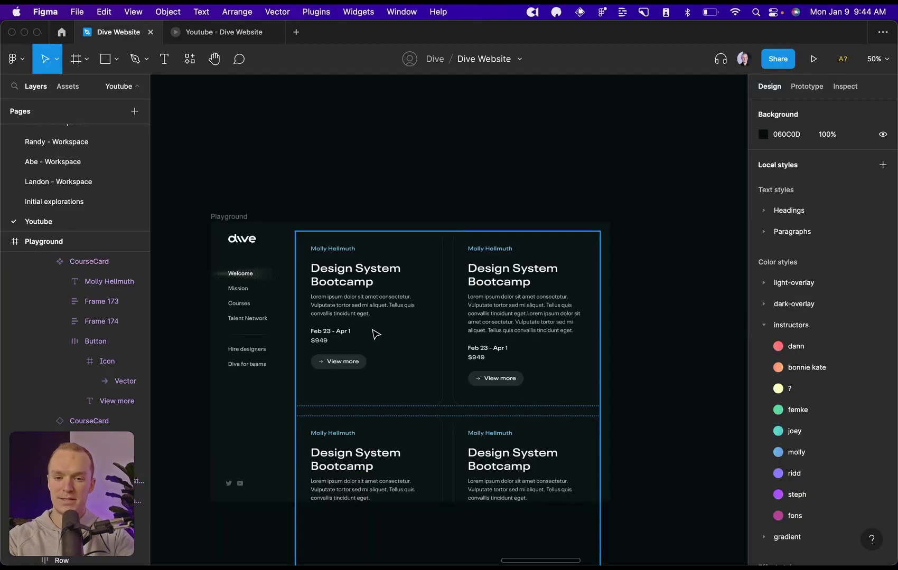
click(376, 273)
click(376, 272)
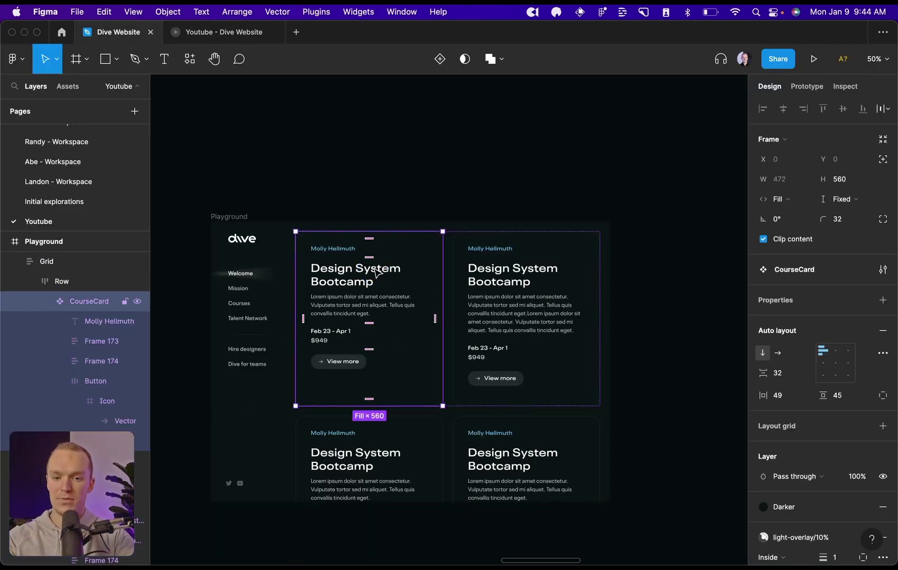
click(788, 375)
text(auto)
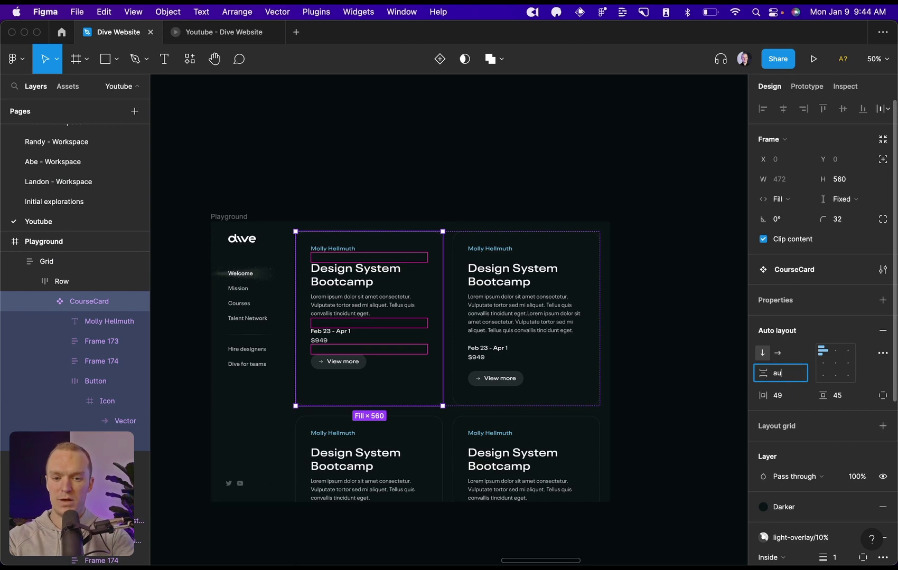
key(Return)
Step: Wrap the instructor name and the title-description frame in an auto-layout frame named "Top" with 32 spacing
key(shift+2)
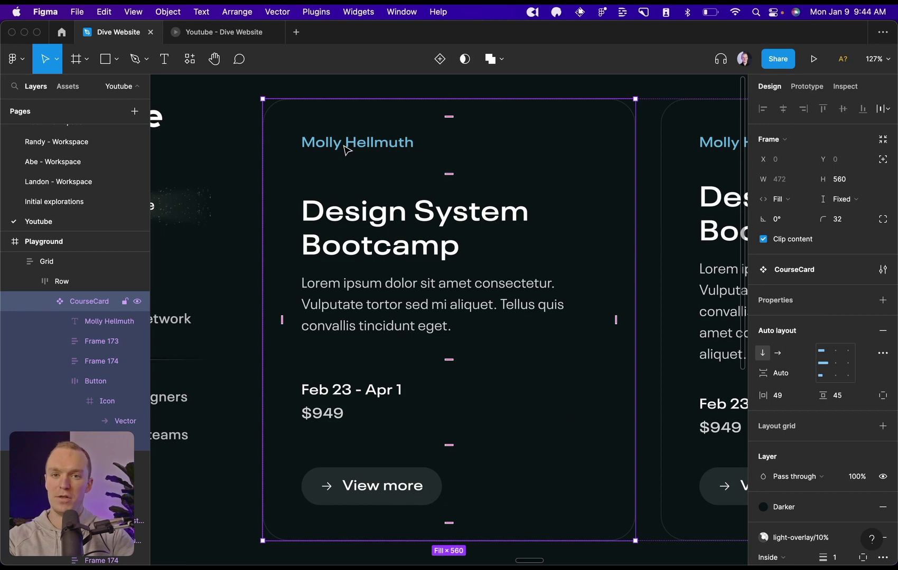
double_click(388, 260)
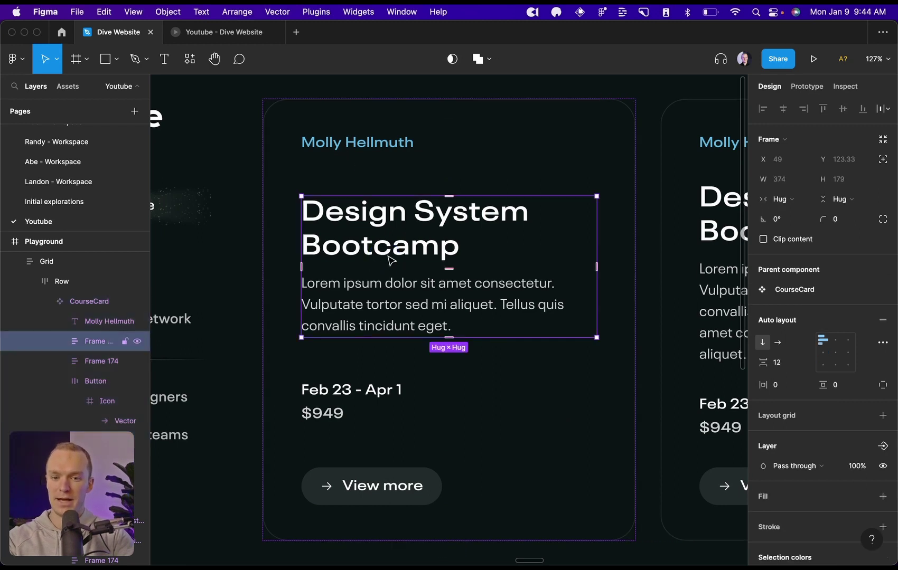
shift+click(378, 148)
key(shift+a)
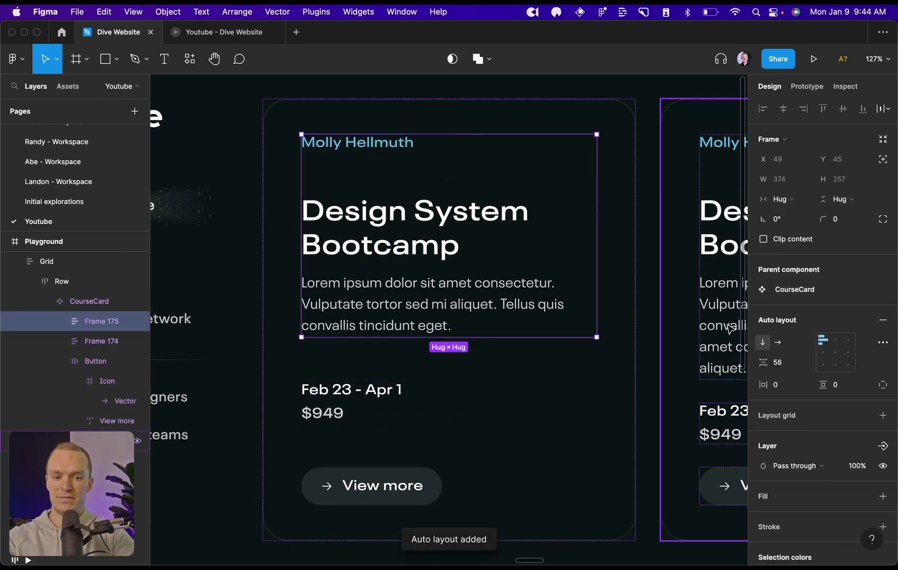
click(787, 363)
text(32)
key(Return)
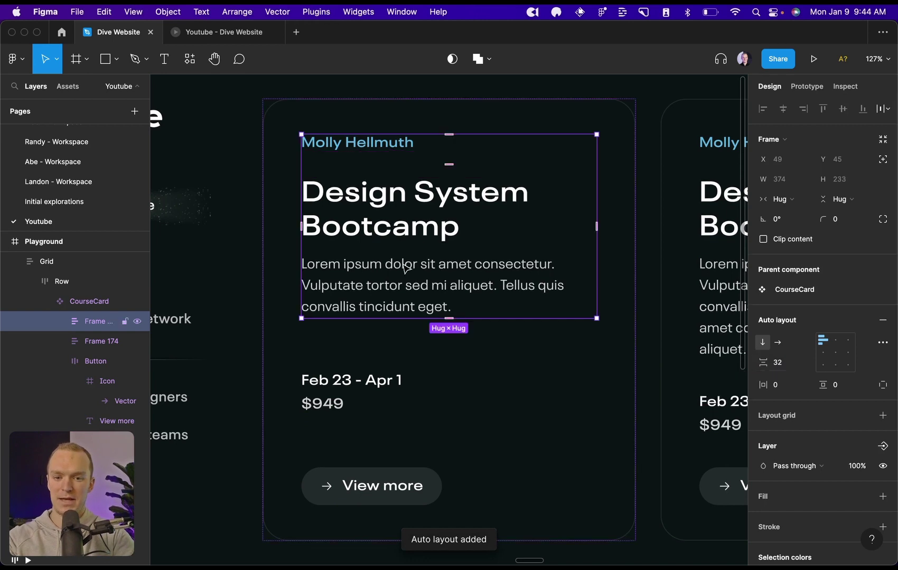
double_click(102, 321)
text(Top)
key(Return)
Step: Wrap the date-price frame and the Button in an auto-layout frame named "Bottom" with 32 spacing
click(345, 397)
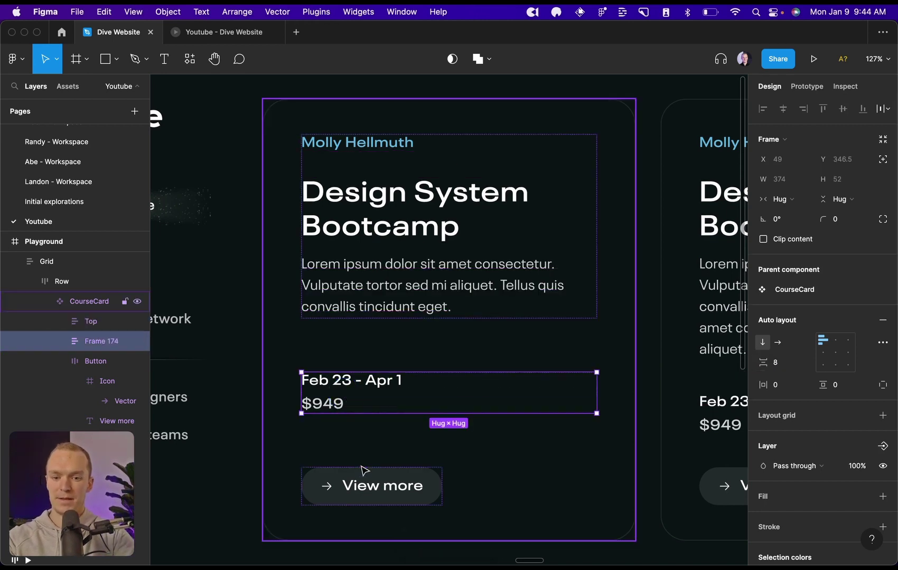
shift+click(363, 475)
key(shift+a)
key(super+r)
text(Bottom)
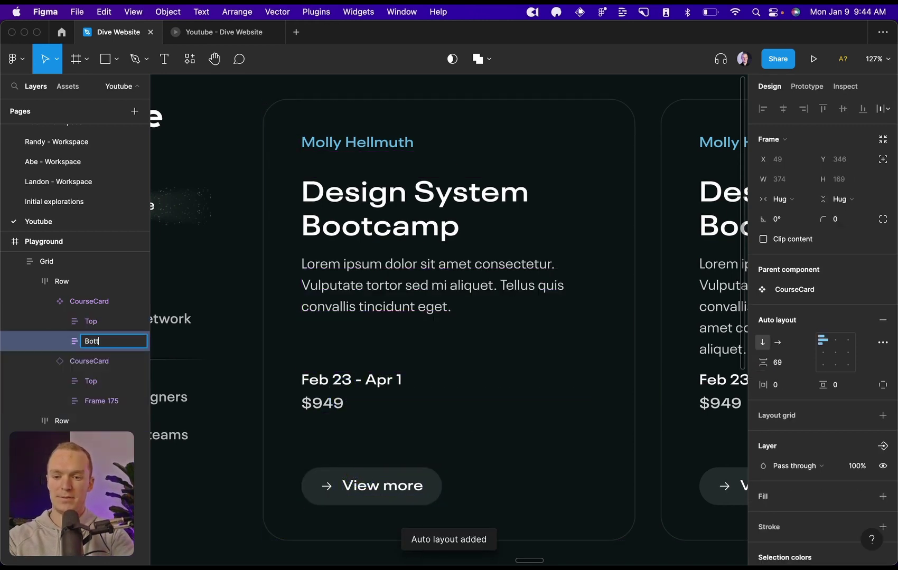
key(Return)
click(781, 362)
text(32)
key(Return)
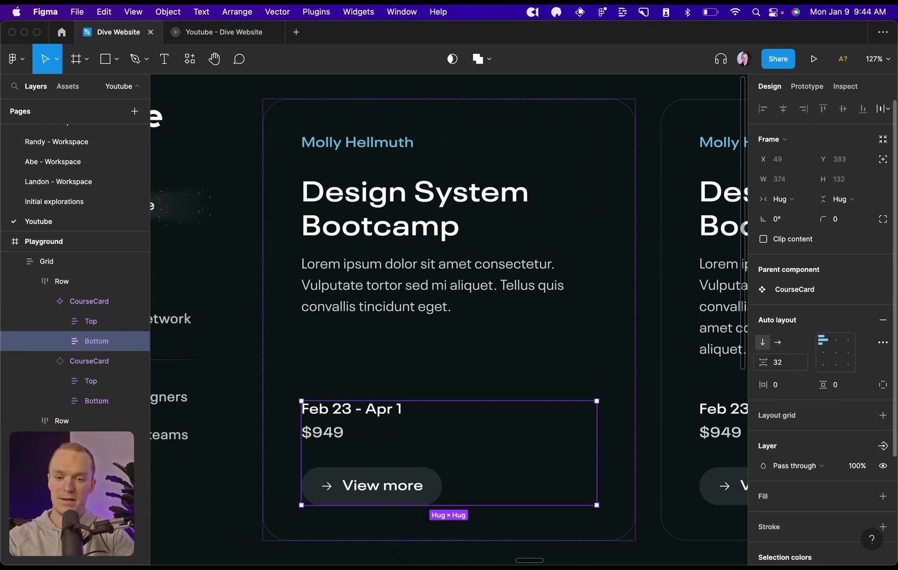
Step: Check how the cards' top and bottom content aligns in the Youtube - Dive Website prototype, and return to the design file
key(ctrl+Tab)
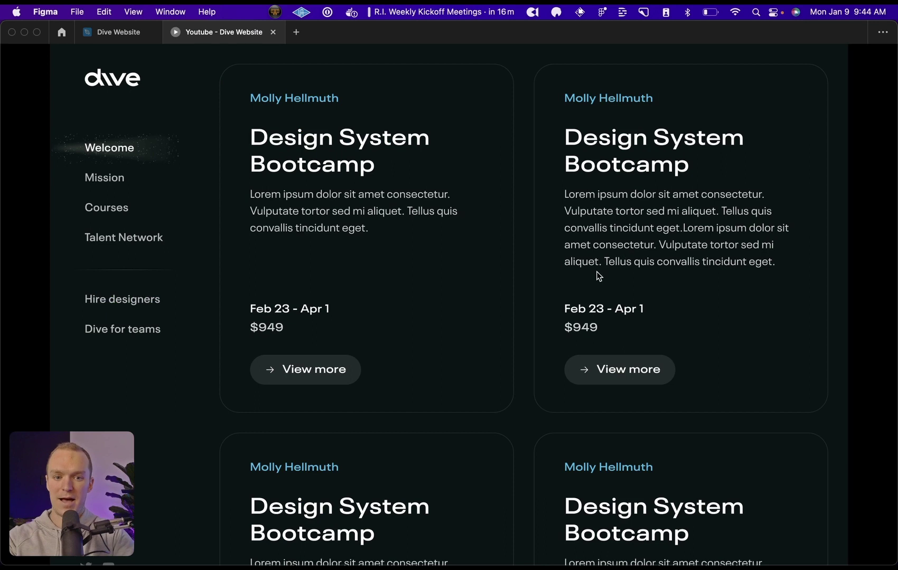
scroll(596, 273, down, 5)
scroll(597, 275, down, 3)
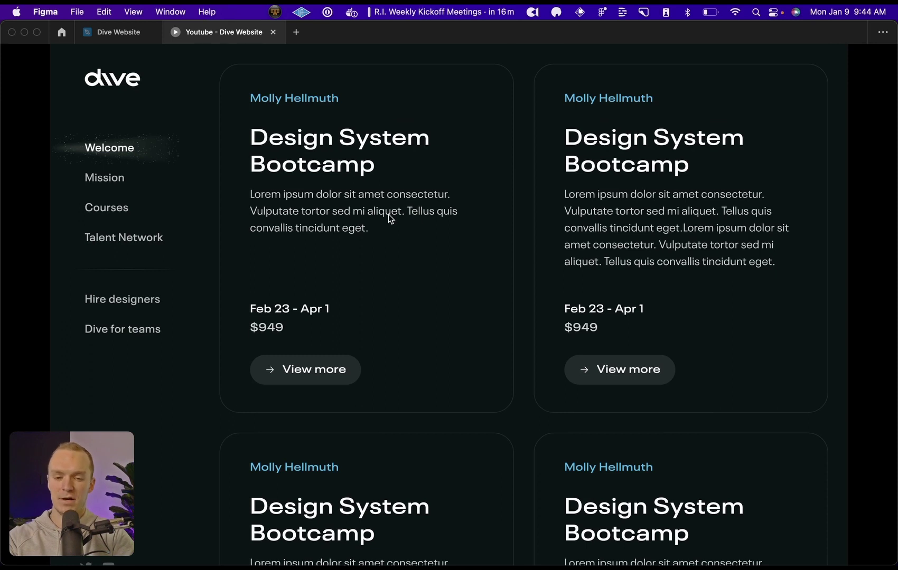
key(ctrl+Tab)
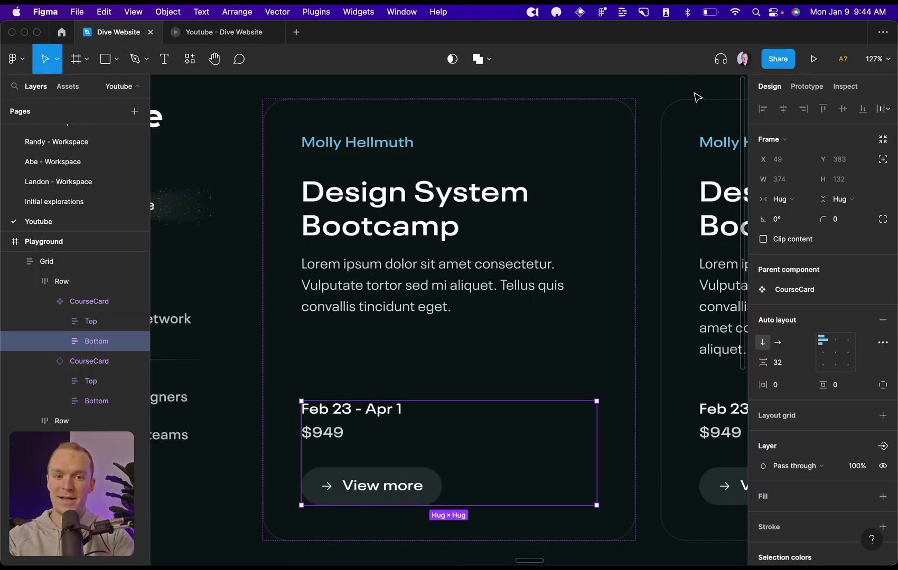
Step: Place the Molly.jpeg image from the Desktop into the lower part of the main CourseCard
click(669, 85)
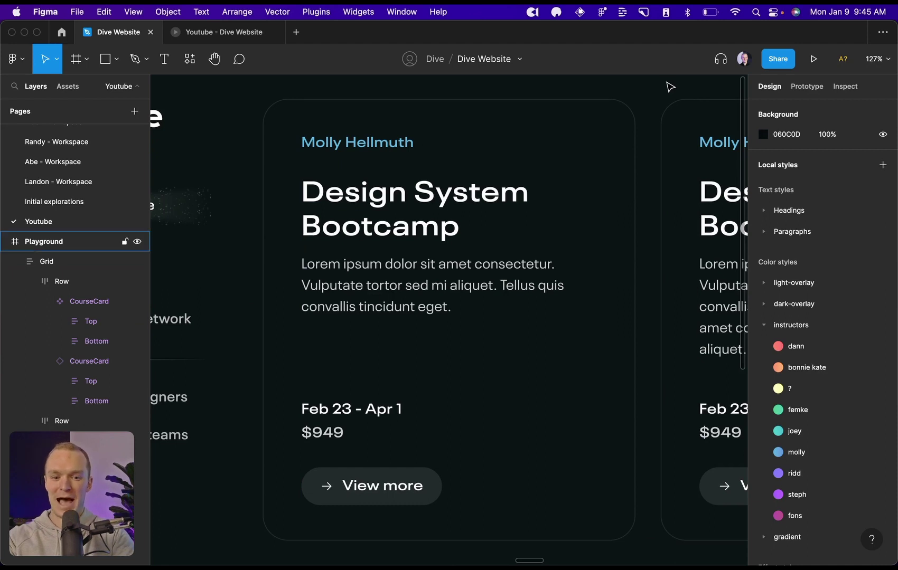
key(super+shift+k)
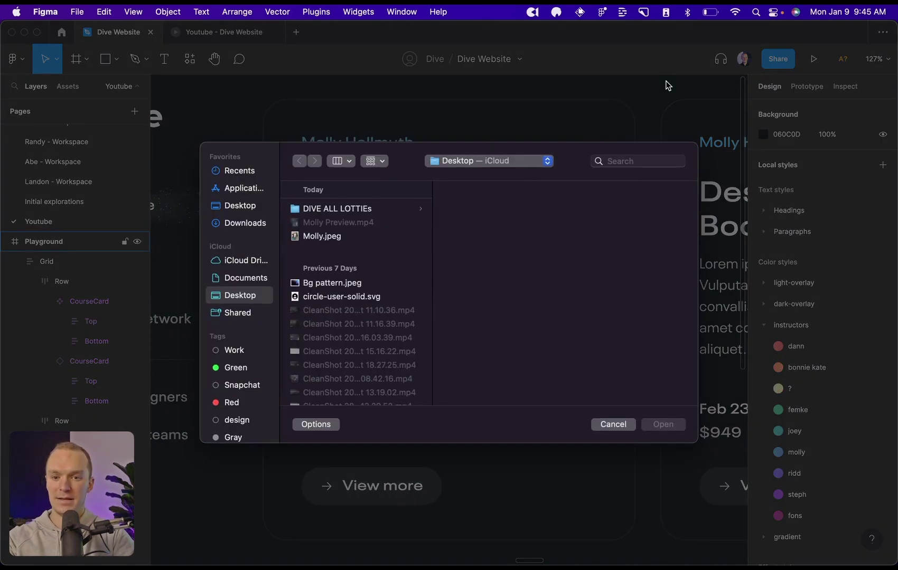
click(369, 236)
click(679, 426)
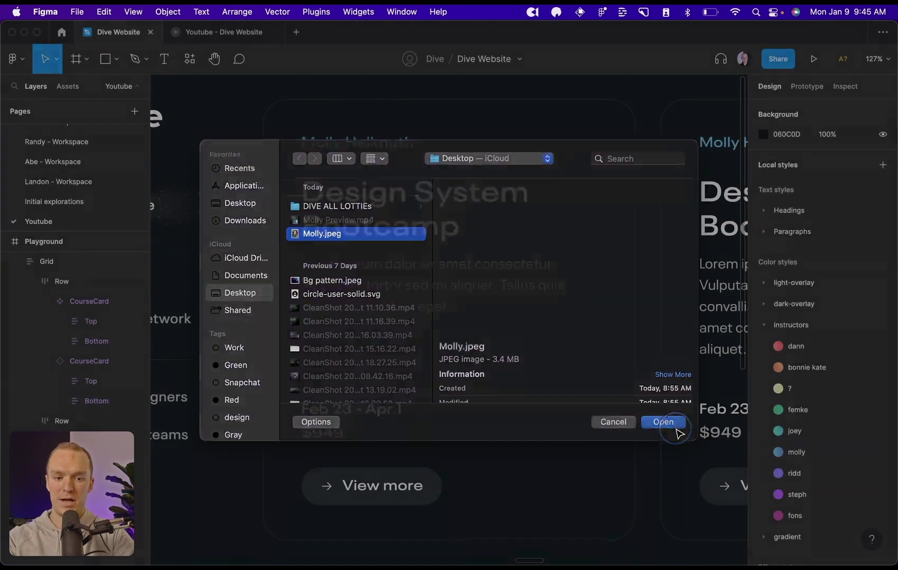
click(582, 438)
Step: Scale the placed photo down proportionally to about 134 × 179
key(minus)
key(minus)
key(minus)
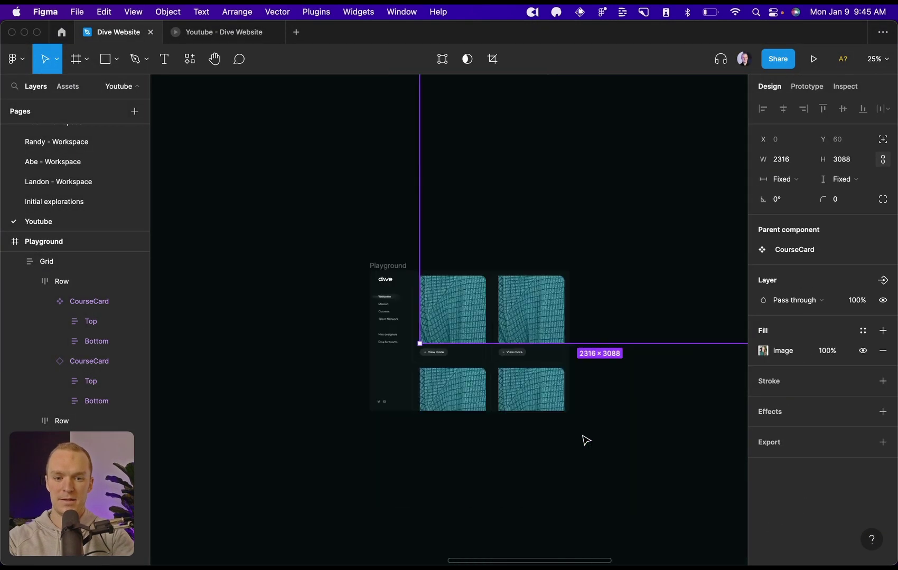
drag(460, 261, 467, 321)
Step: Give the instructor photo absolute position inside the main CourseCard's date-price frame
key(shift+0)
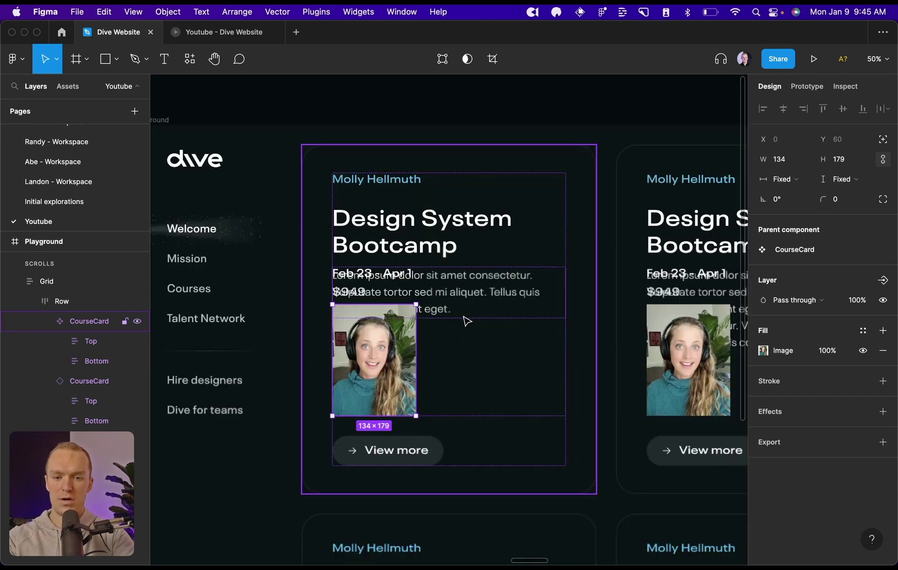
scroll(467, 321, down, 1)
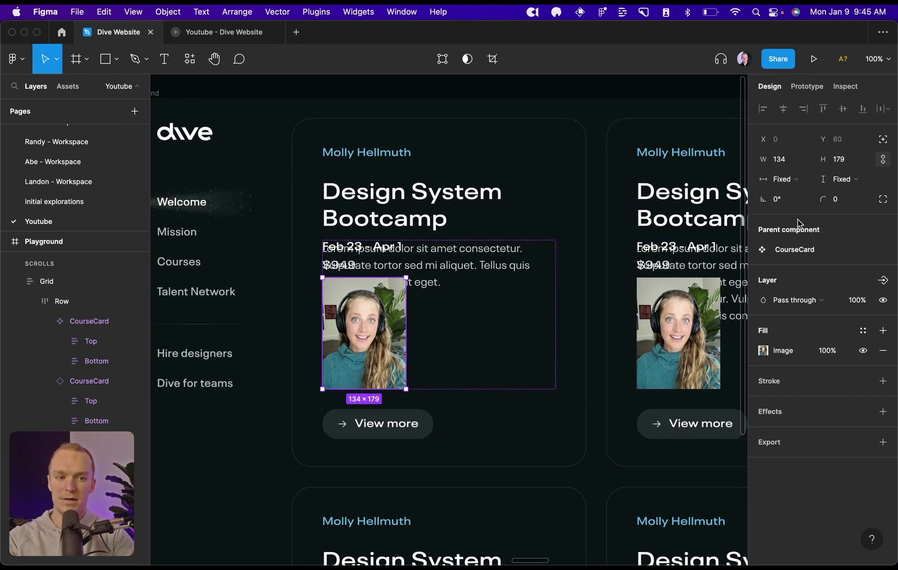
click(883, 140)
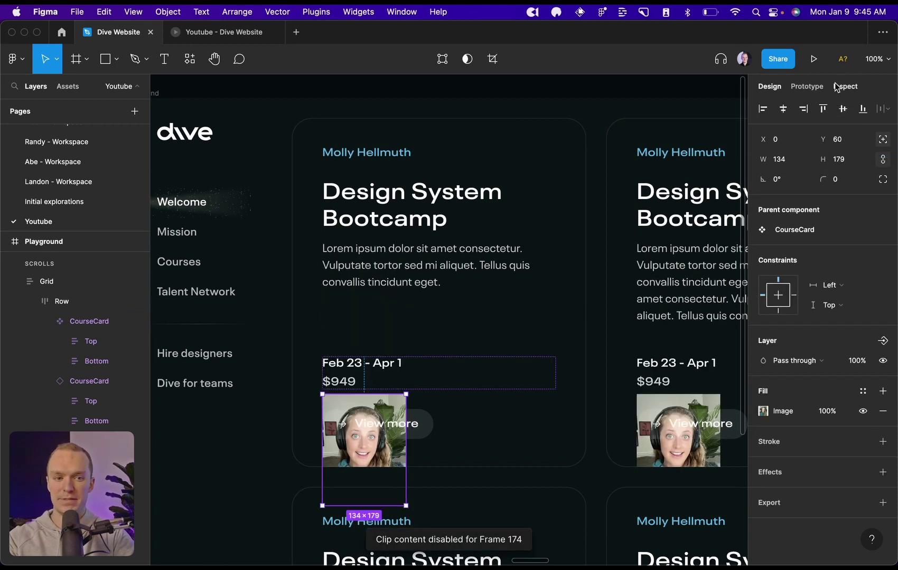
Step: Align the instructor photo to the main CourseCard's bottom-right corner and scale it up proportionally to about 236 × 315
click(803, 109)
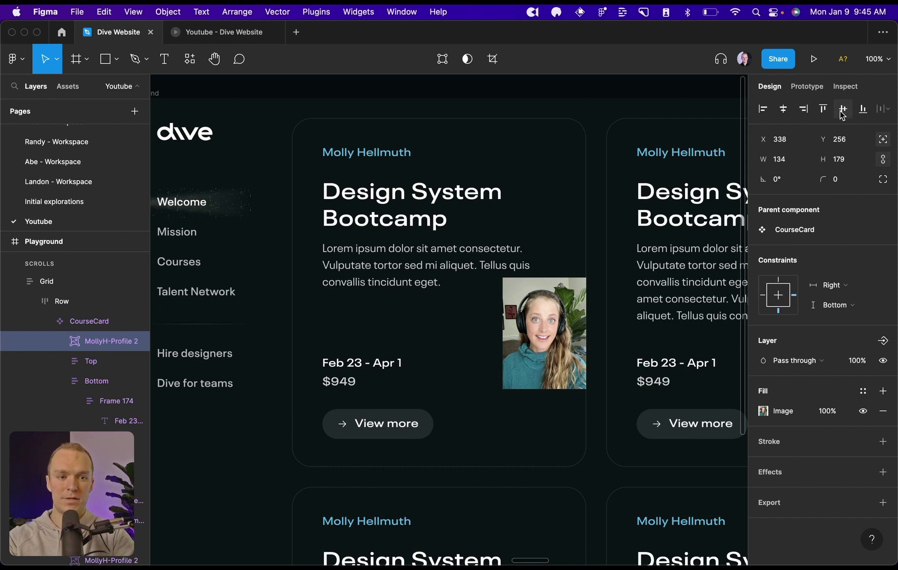
click(863, 109)
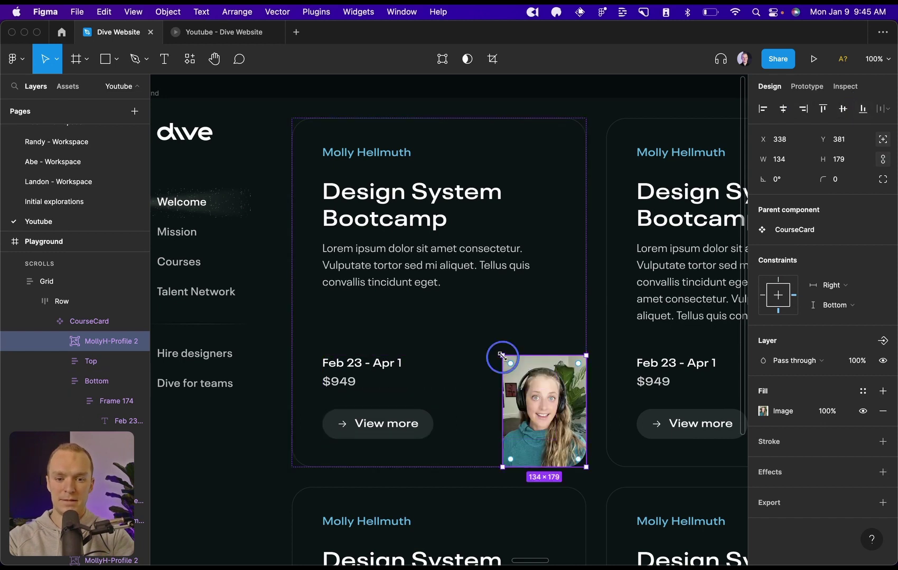
drag(501, 356, 439, 317)
Step: Remove the background from the instructor photo with the background-removal plugin
key(super+slash)
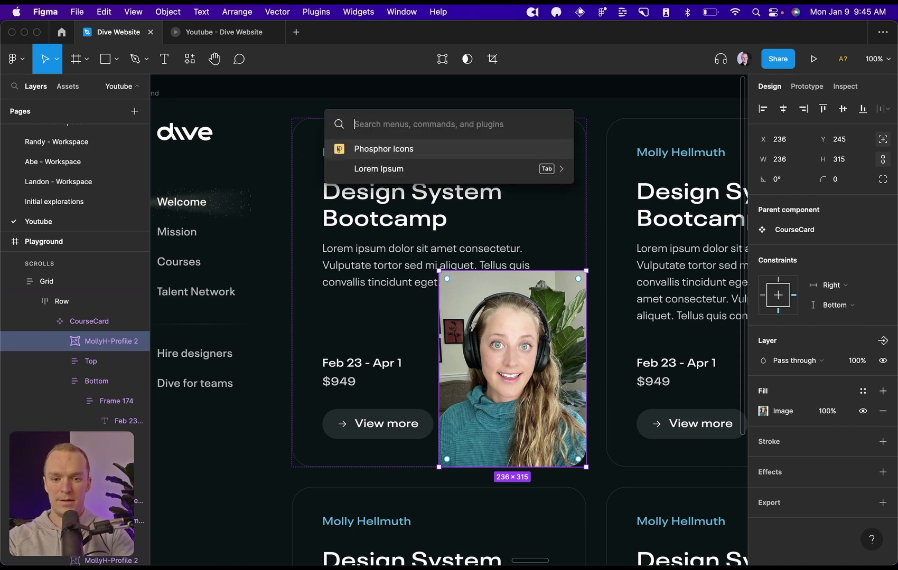
text(removeb)
key(Return)
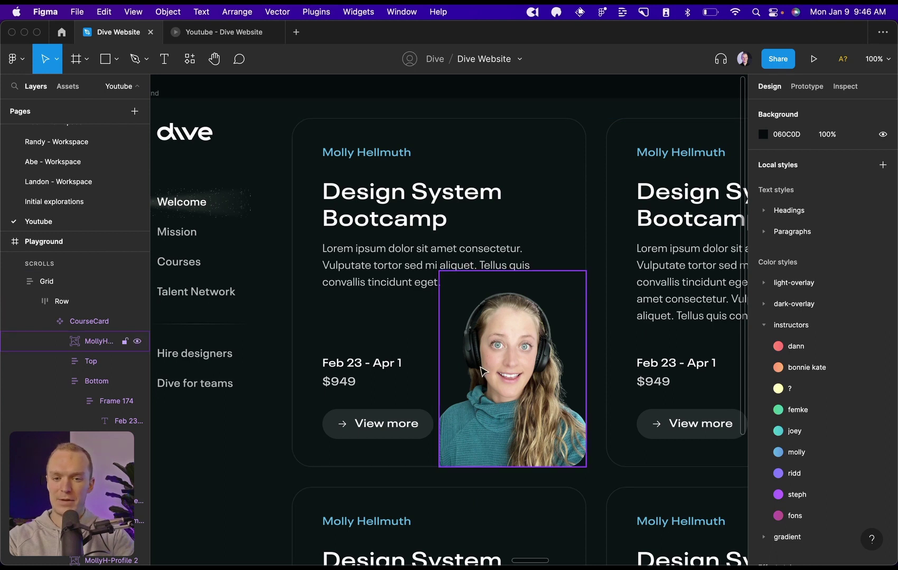
Step: Check the cut-out instructor photos on all cards in the Youtube - Dive Website prototype, and return to the design file
key(ctrl+Tab)
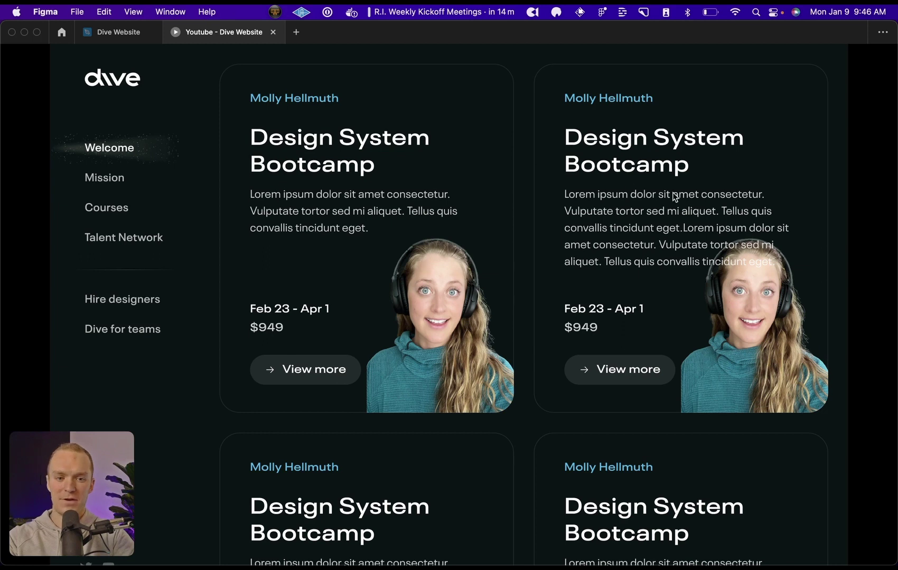
scroll(610, 275, down, 5)
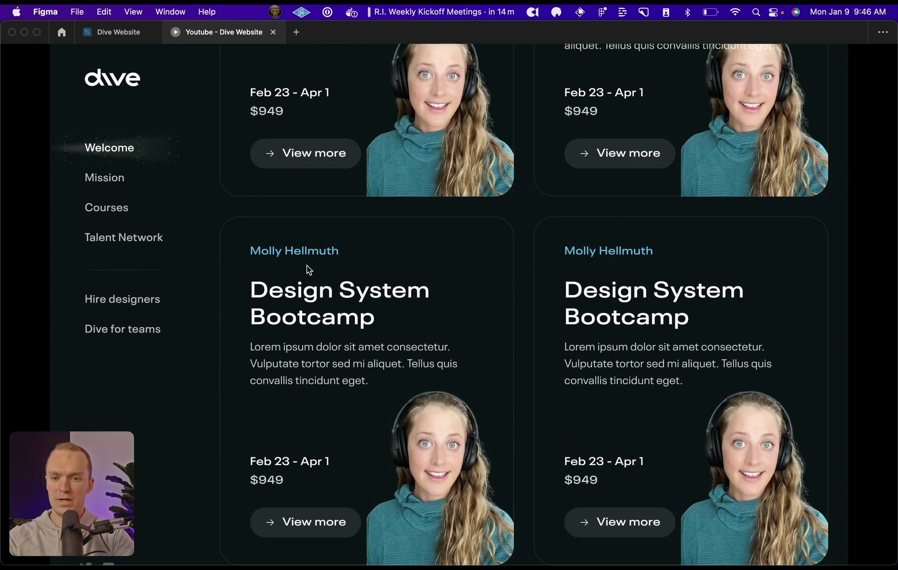
scroll(487, 347, down, 12)
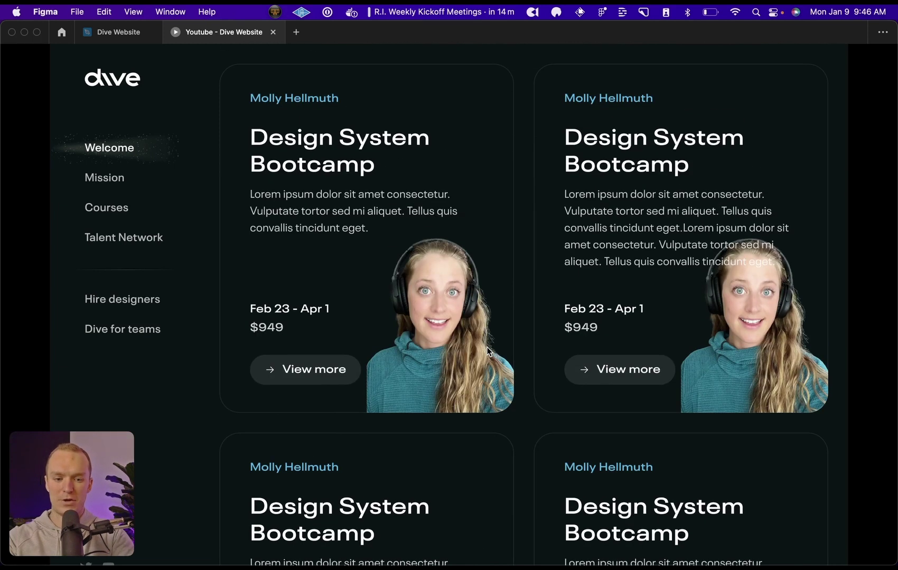
key(ctrl+Tab)
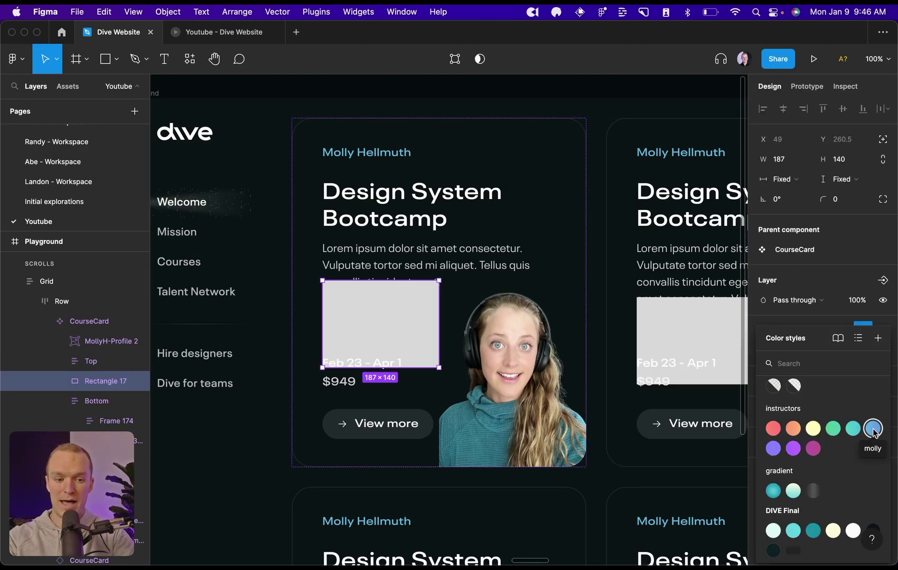
Step: Fill the new rectangle with the instructors/molly color style and position it absolutely in the main CourseCard's bottom-right corner
click(873, 429)
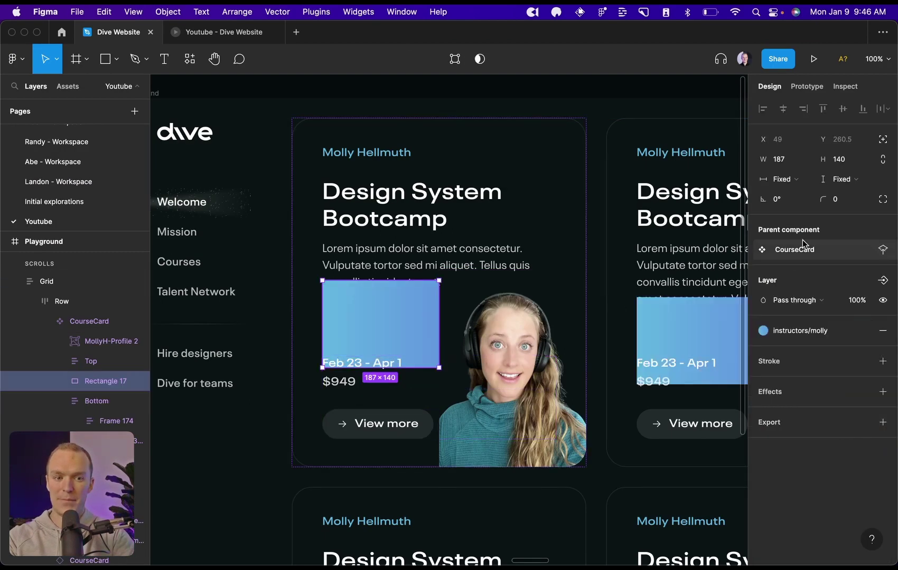
click(883, 139)
click(804, 108)
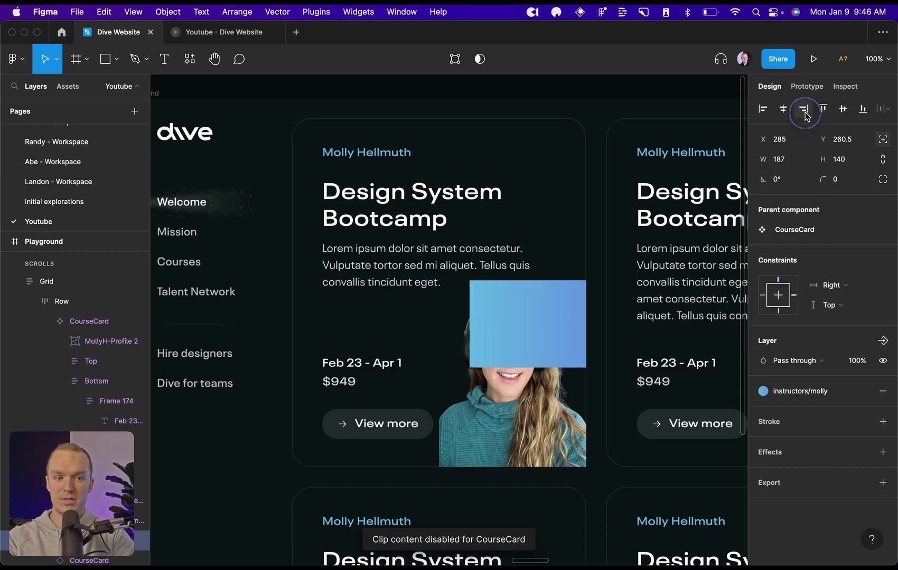
click(862, 109)
Step: Resize the blue rectangle to 160 × 160 and realign it to the card's bottom-right corner
click(796, 166)
text(160)
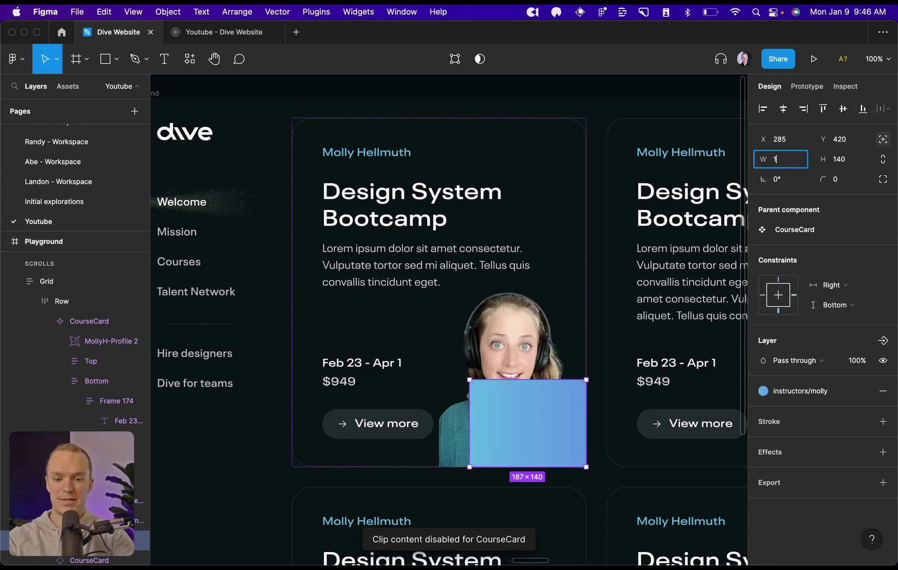
key(Tab)
key(Return)
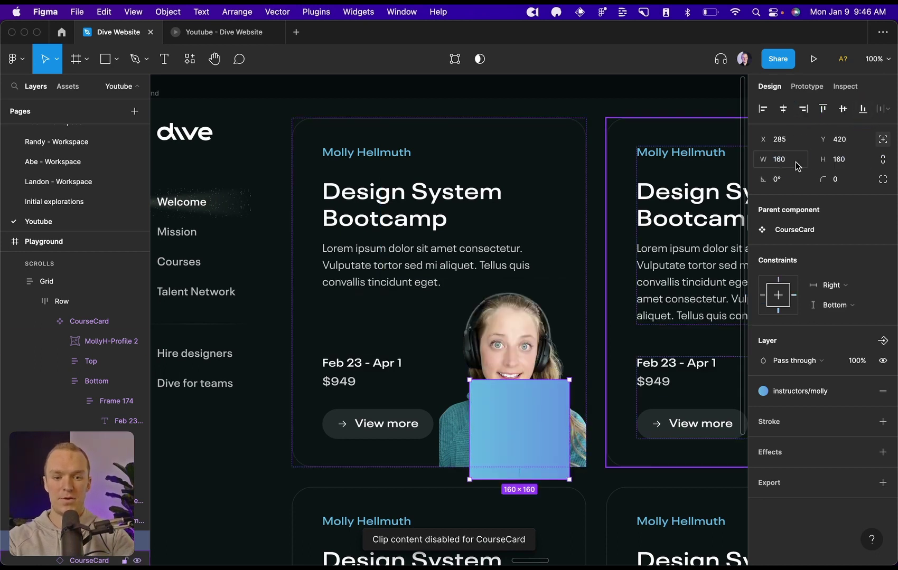
click(803, 108)
click(863, 109)
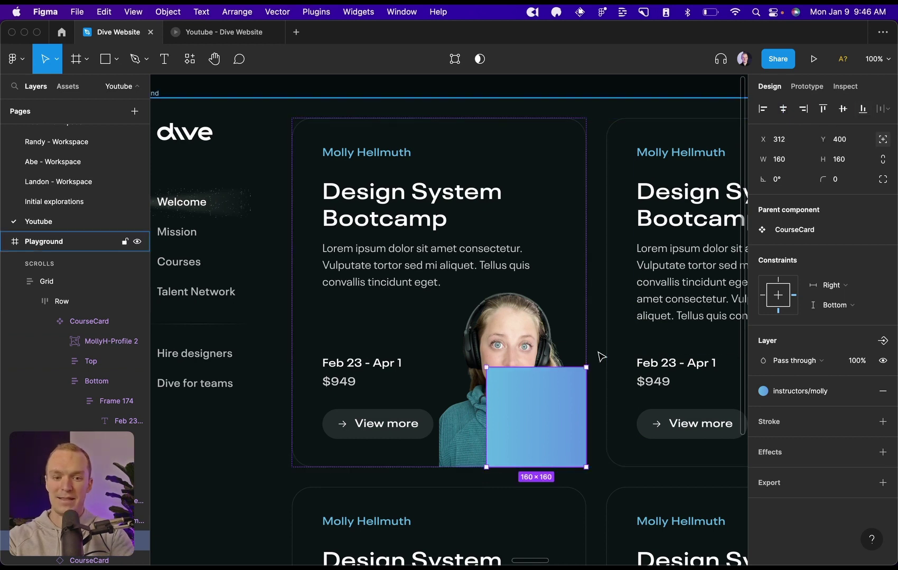
Step: Send the blue square behind the instructor photo and rename its layer Blur, checking the cards in the prototype
key(super+v)
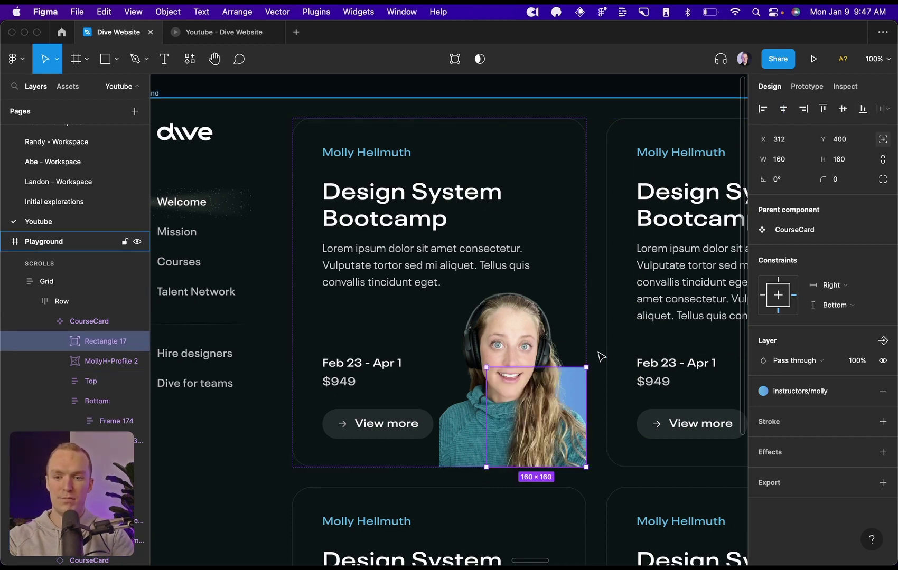
double_click(91, 341)
text(Blur)
key(Return)
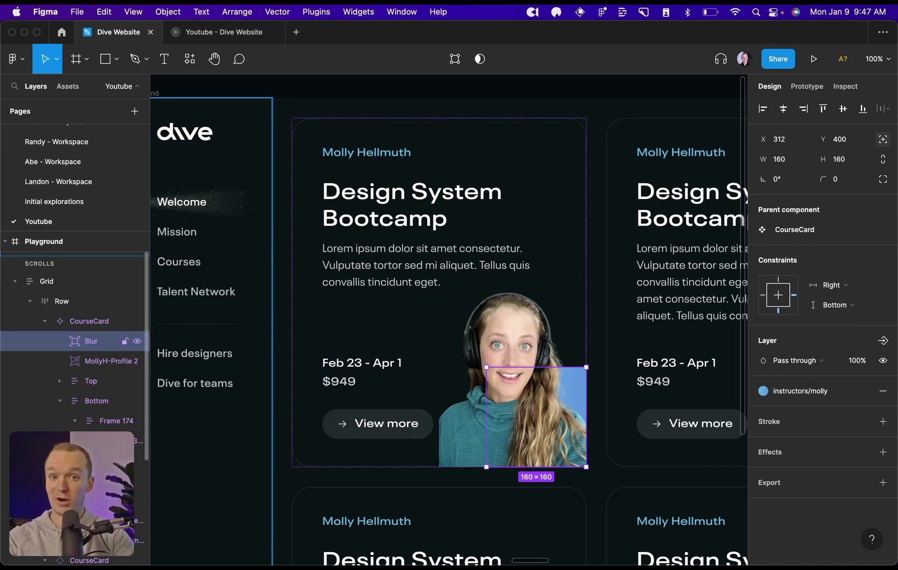
key(ctrl+Tab)
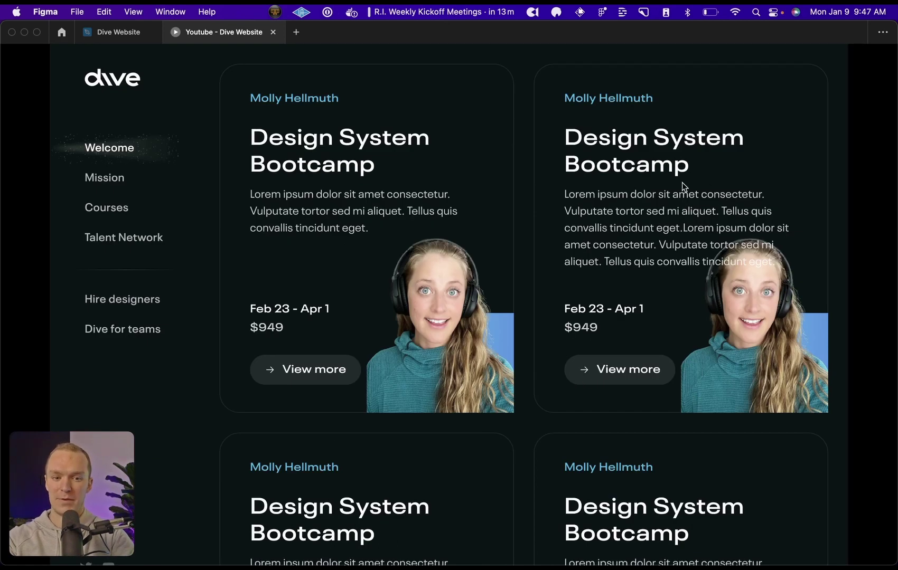
key(ctrl+shift+Tab)
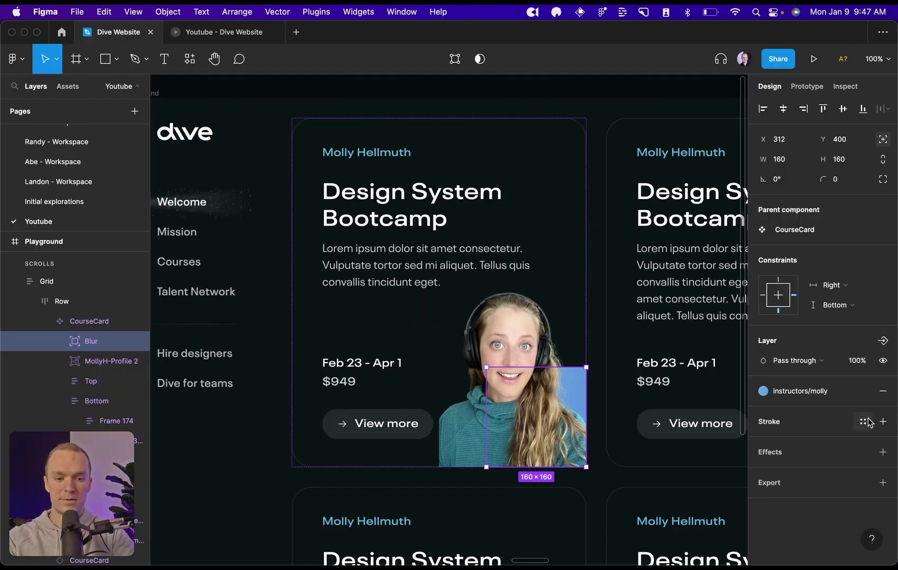
Step: Add a layer blur effect of 100 to the Blur square
click(883, 452)
click(839, 472)
click(799, 486)
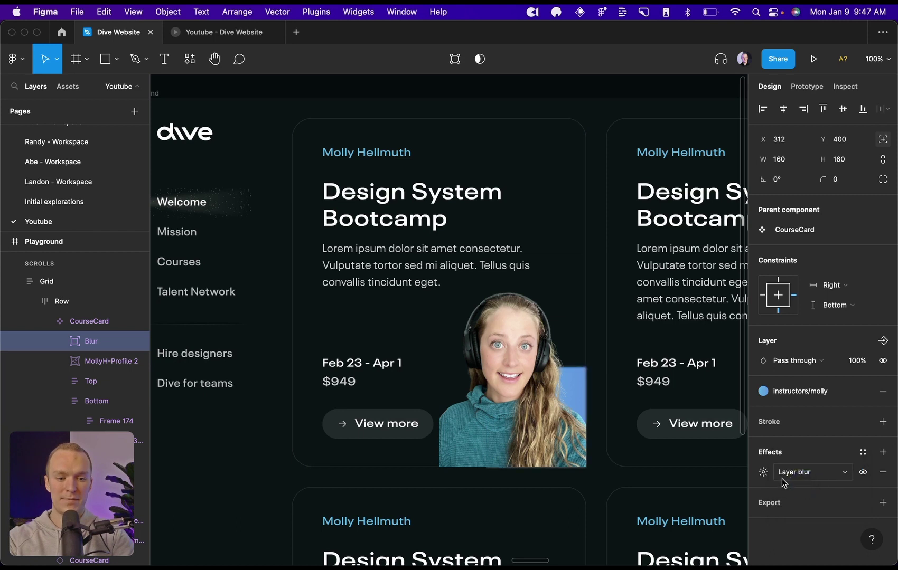
click(764, 473)
text(100)
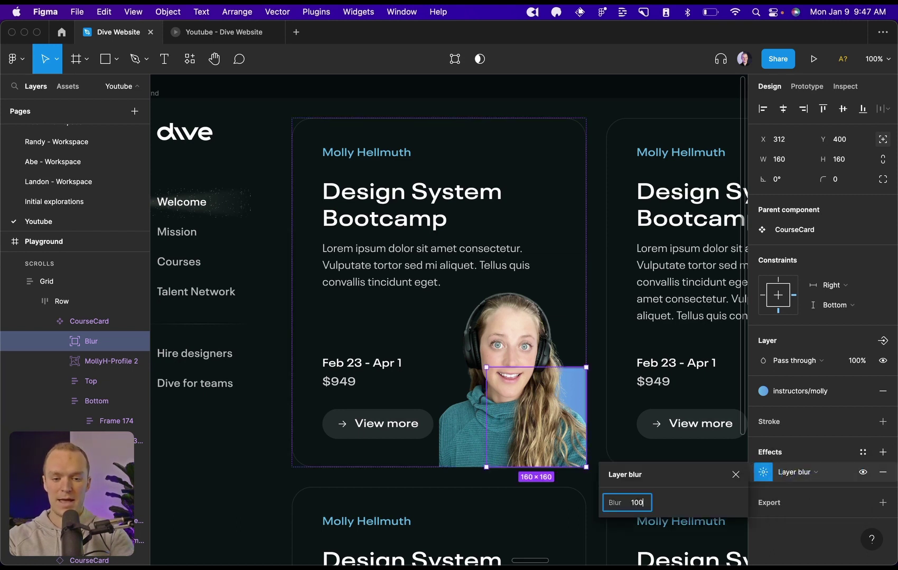
key(Return)
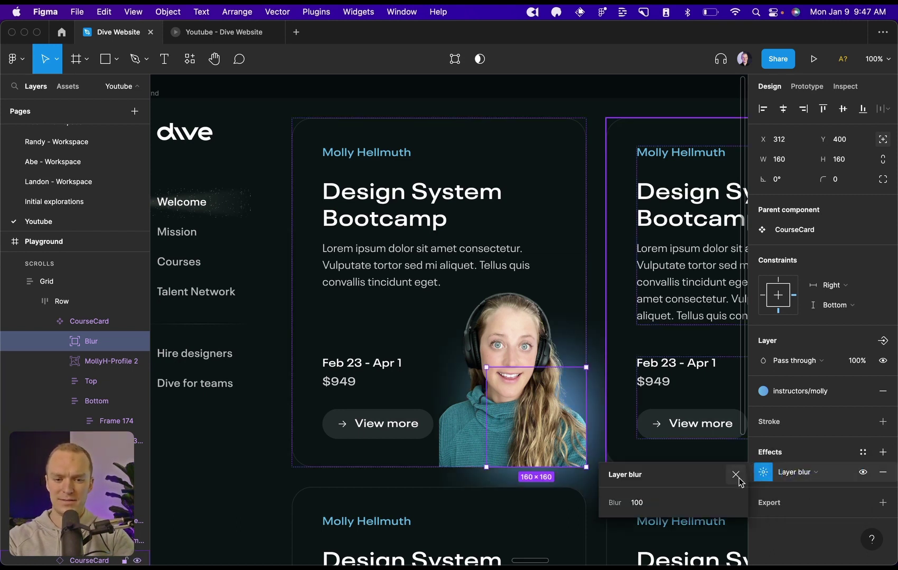
Step: Increase the Blur square's layer blur to 200
click(617, 503)
text(200)
key(Return)
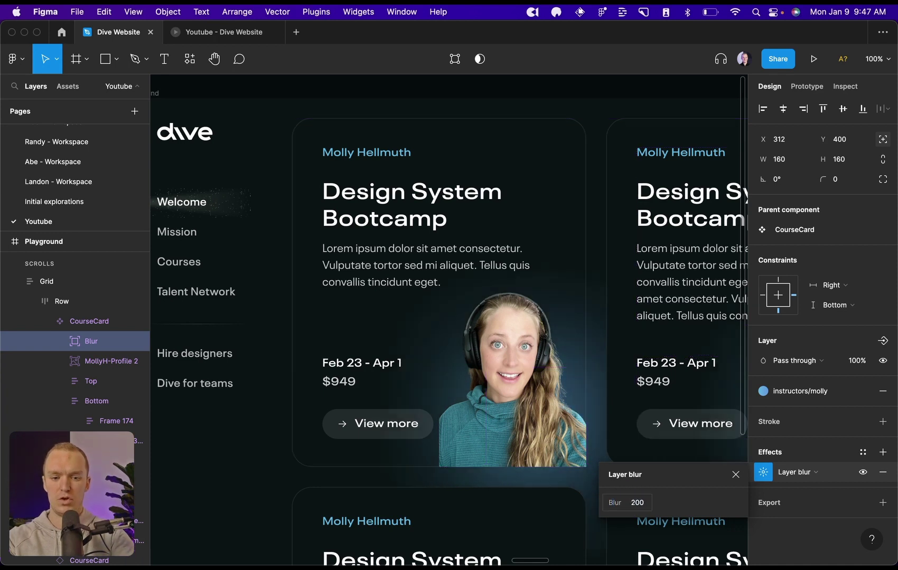
Step: Turn on content clipping for the main CourseCard and review the glow on the cards in the prototype
click(582, 249)
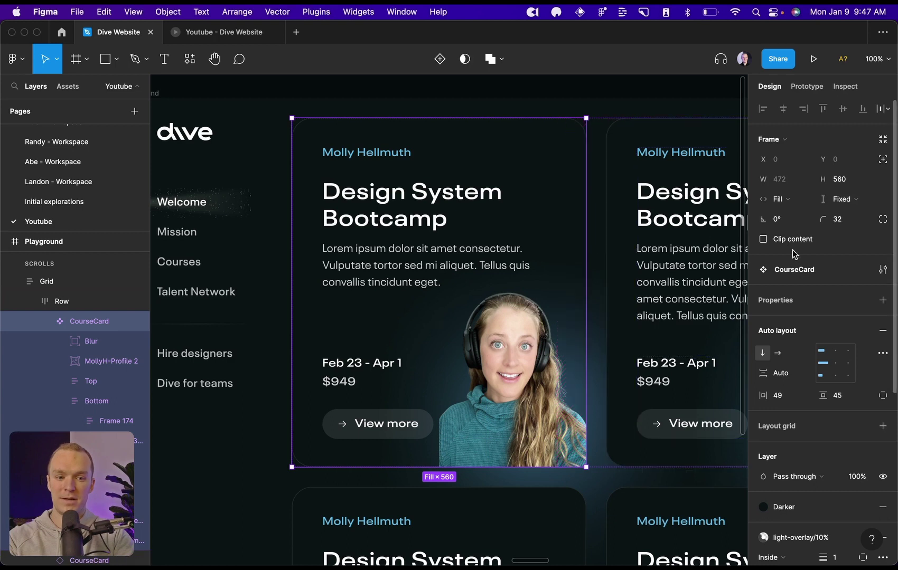
click(763, 241)
key(super+alt+Return)
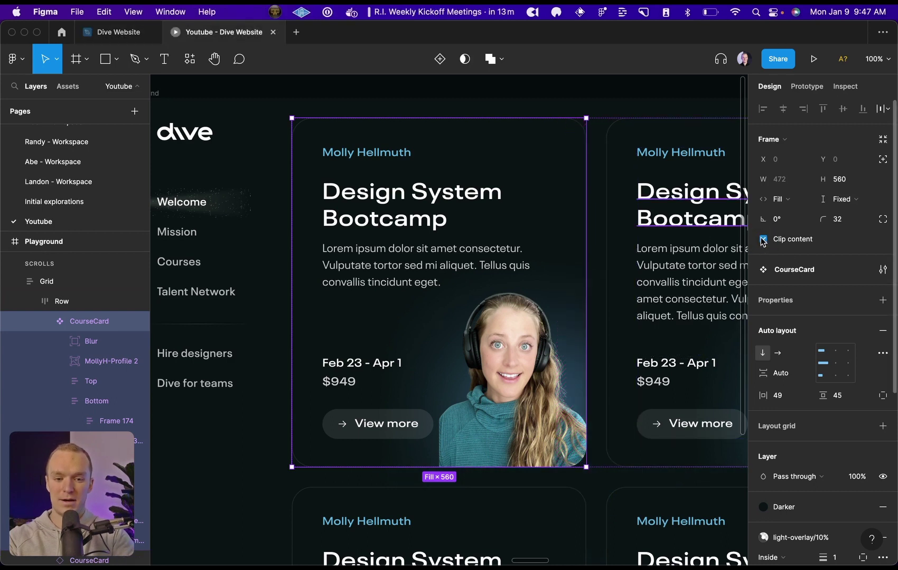
scroll(648, 367, down, 1)
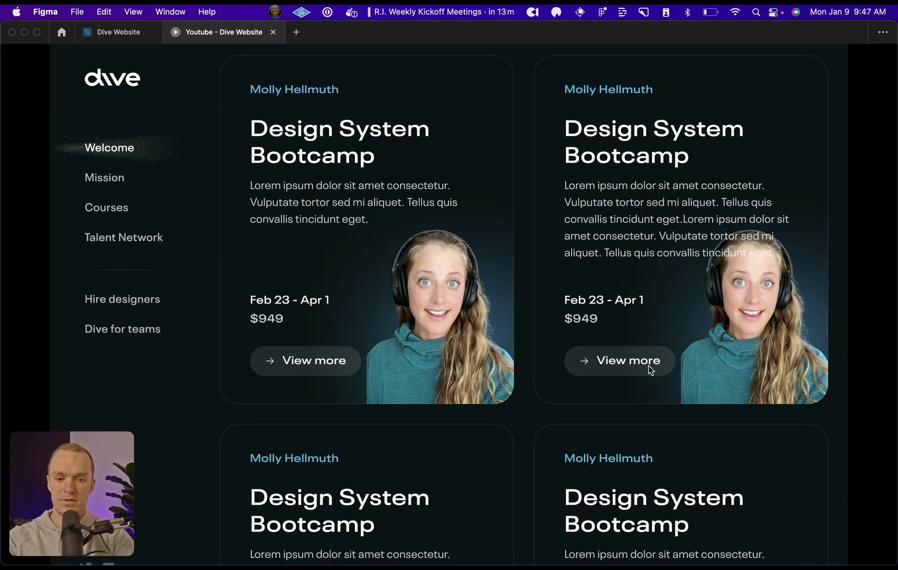
scroll(623, 383, up, 1)
scroll(641, 398, down, 2)
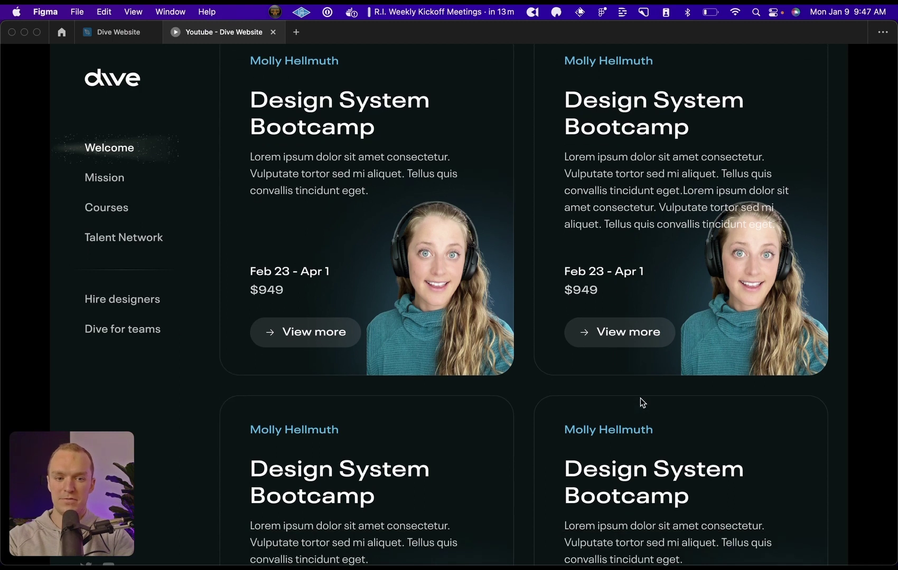
scroll(641, 398, up, 2)
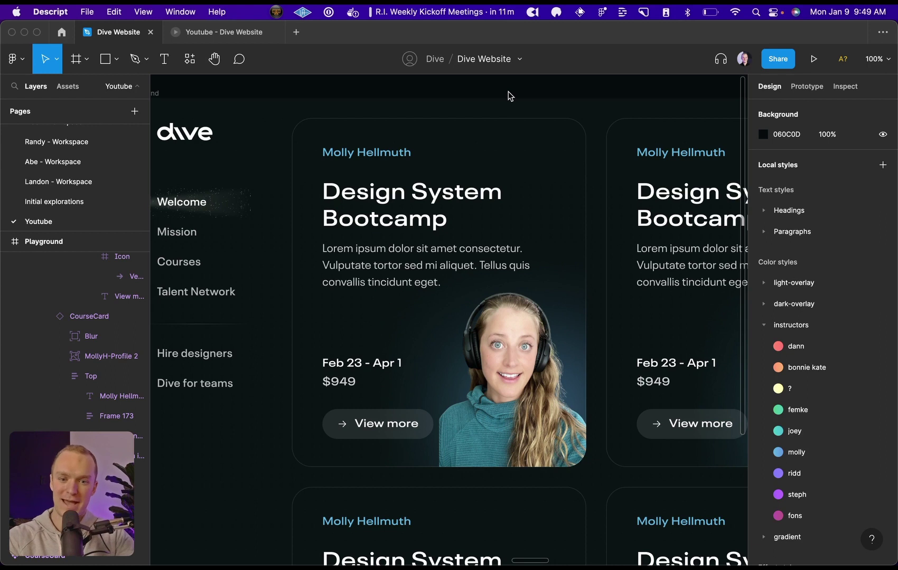
Step: Duplicate the main CourseCard in the first row and move the main component out of the Playground frame onto the empty canvas
double_click(473, 302)
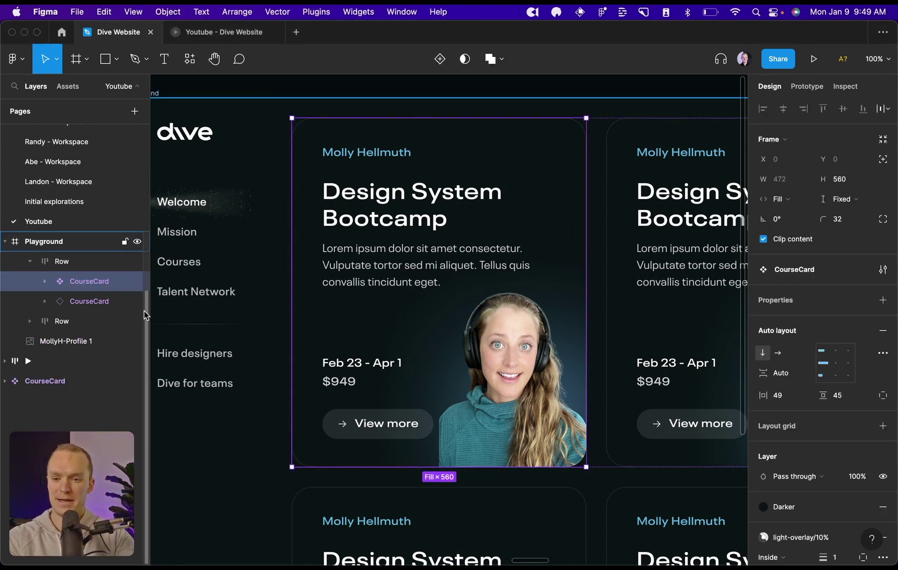
key(super+d)
click(90, 283)
key(minus)
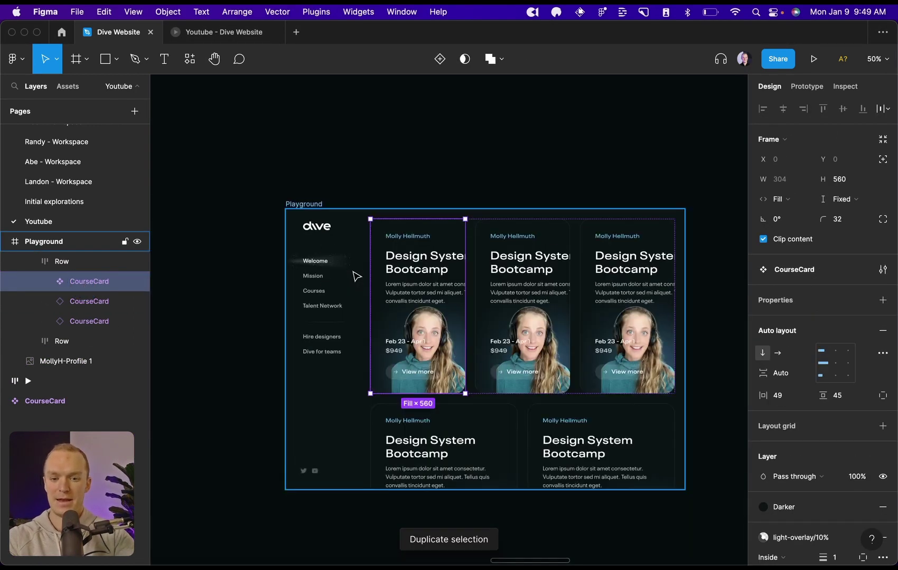
drag(412, 299, 208, 297)
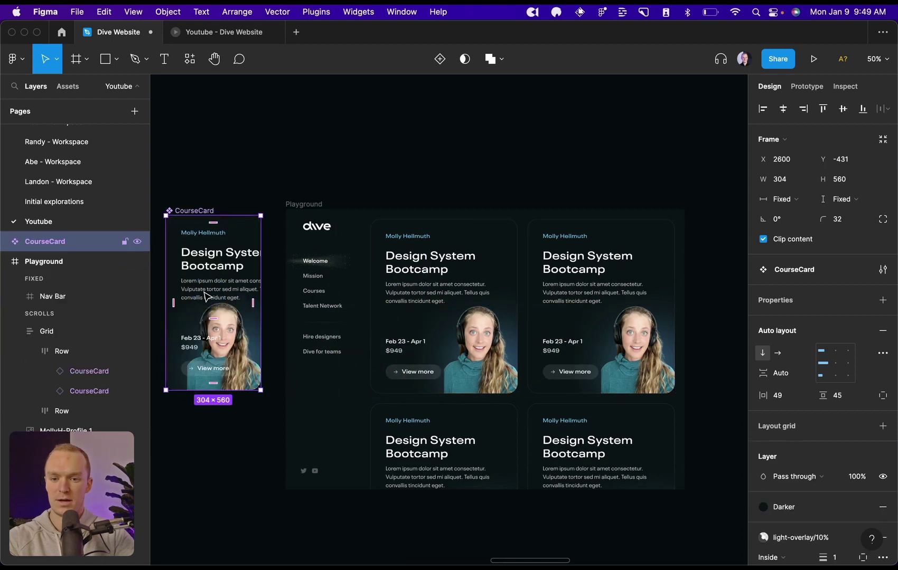
scroll(244, 213, left, 7)
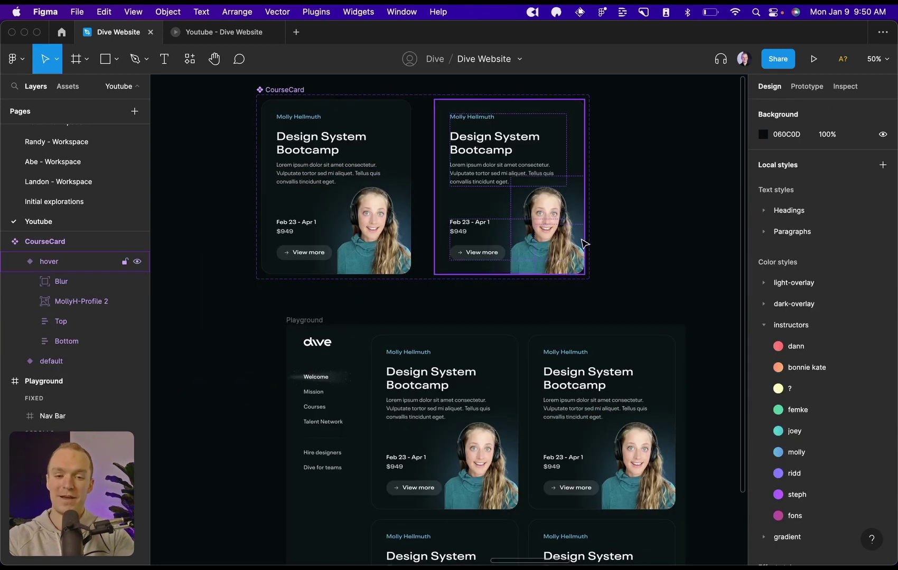
Step: Enlarge the Blur layer in the CourseCard's hover variant to about 328 × 328 and test the hover glow in the prototype
super+right_click(556, 231)
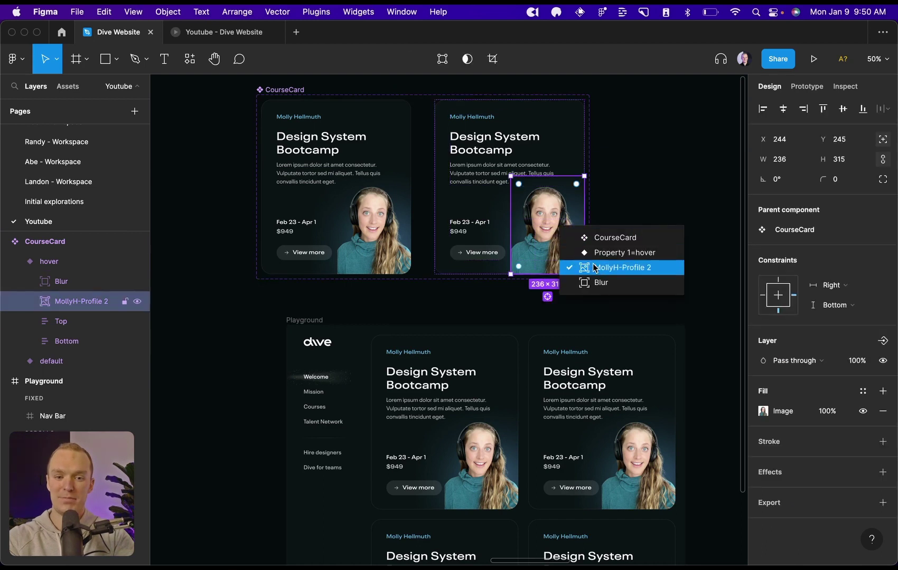
click(599, 284)
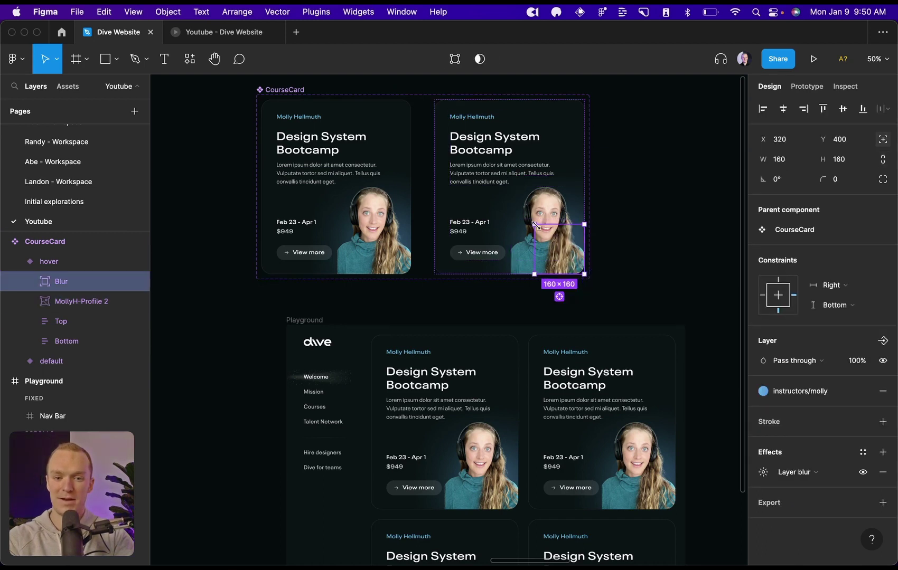
drag(535, 226, 483, 172)
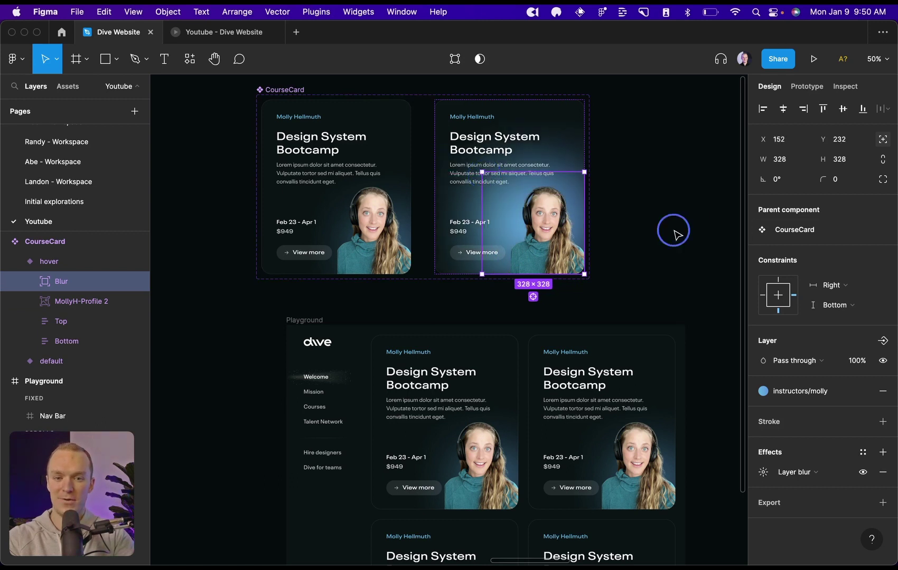
key(ctrl+Tab)
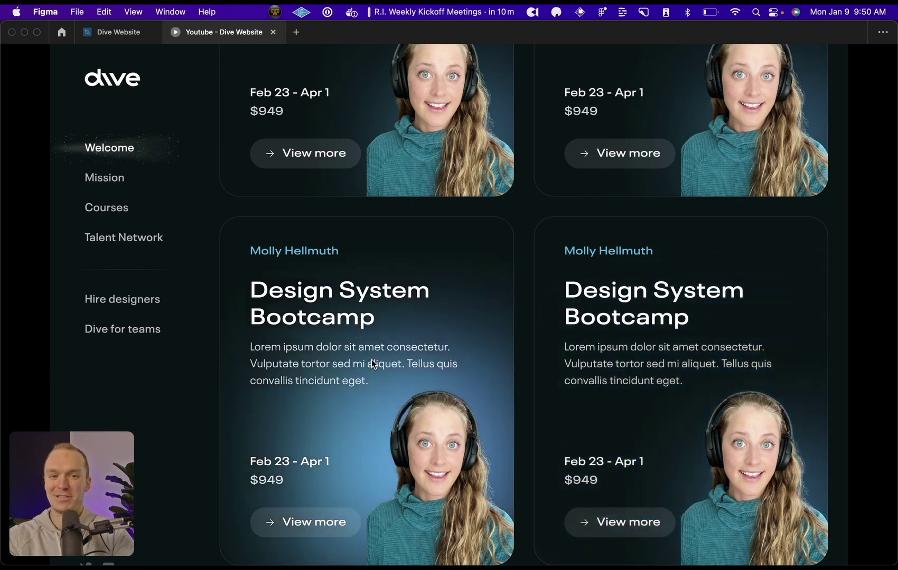
scroll(371, 359, up, 4)
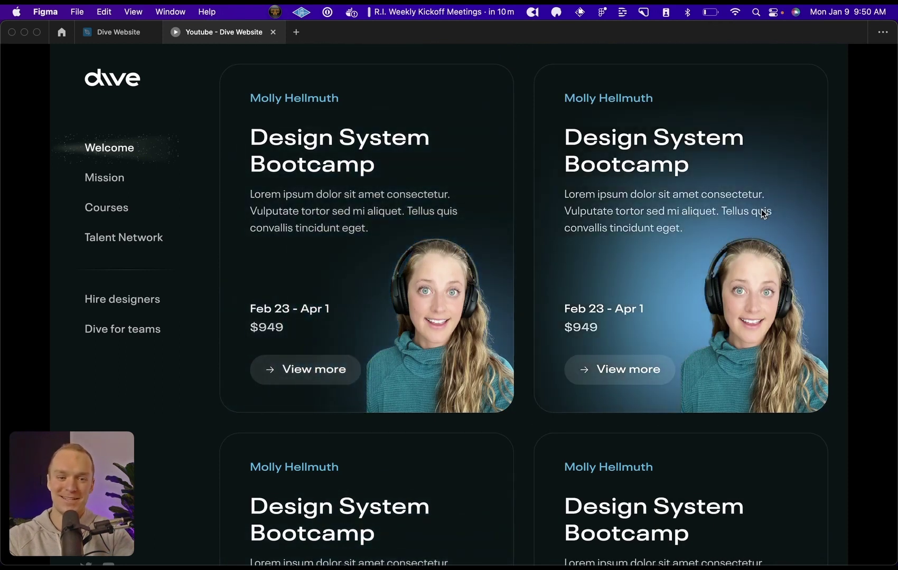
Step: Review the hover glow on the cards throughout the grid in the prototype
scroll(761, 210, down, 4)
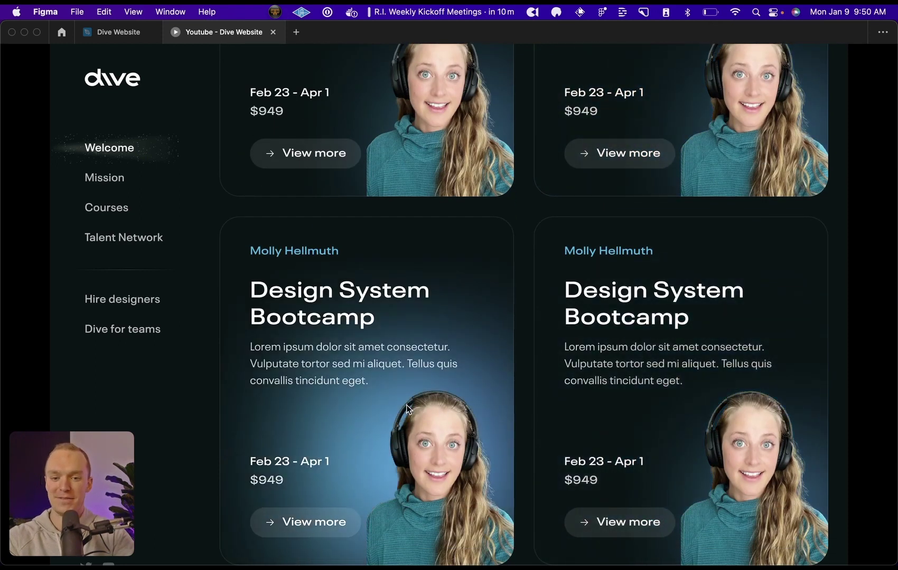
scroll(739, 377, up, 1)
scroll(746, 366, down, 3)
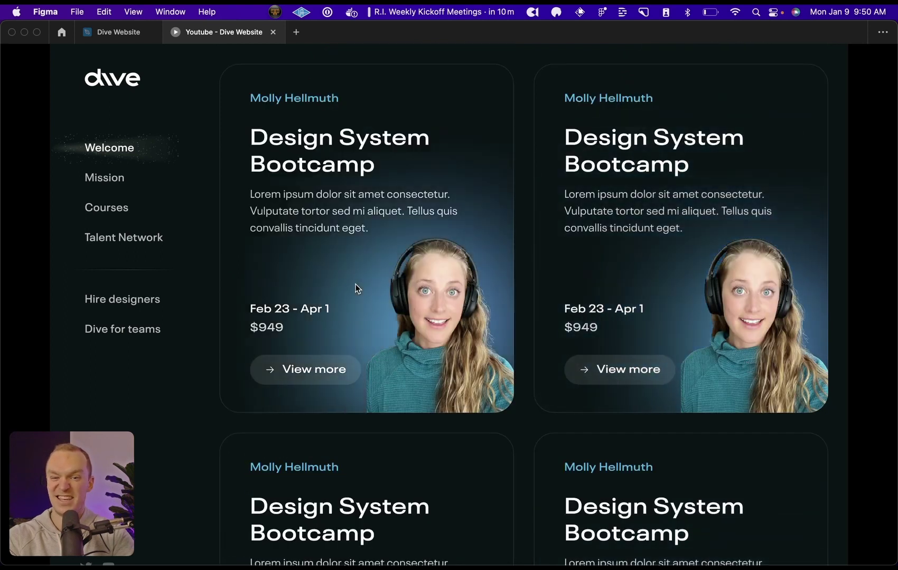
key(ctrl+shift+Tab)
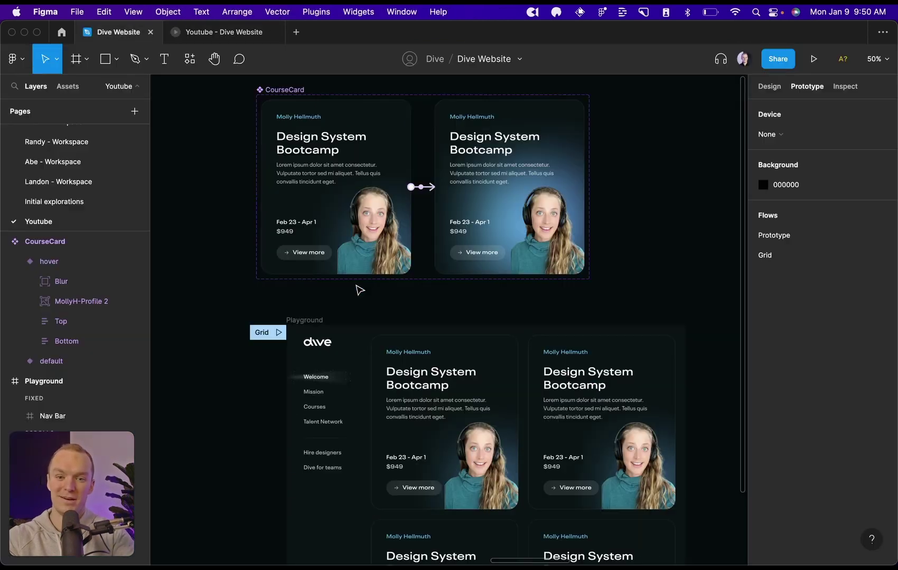
Step: Add the instructor's full name to the default CourseCard as unfilled text at size 173.65 with a white 1 px stroke
click(769, 86)
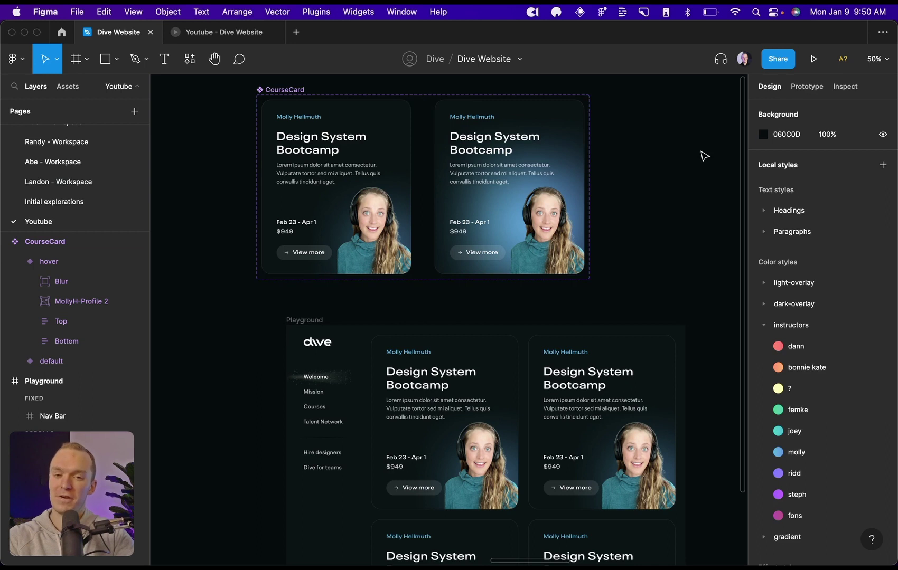
key(shift+0)
click(515, 341)
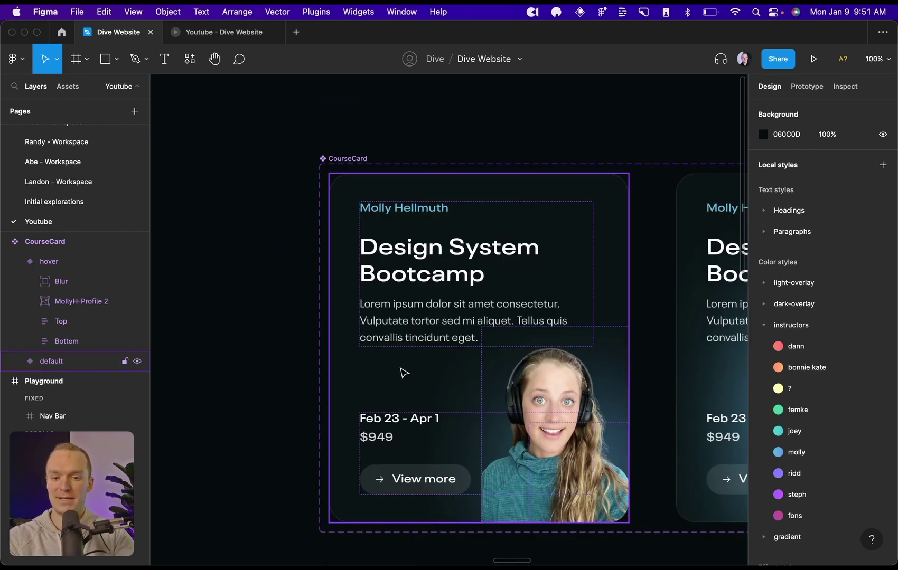
key(t)
click(382, 375)
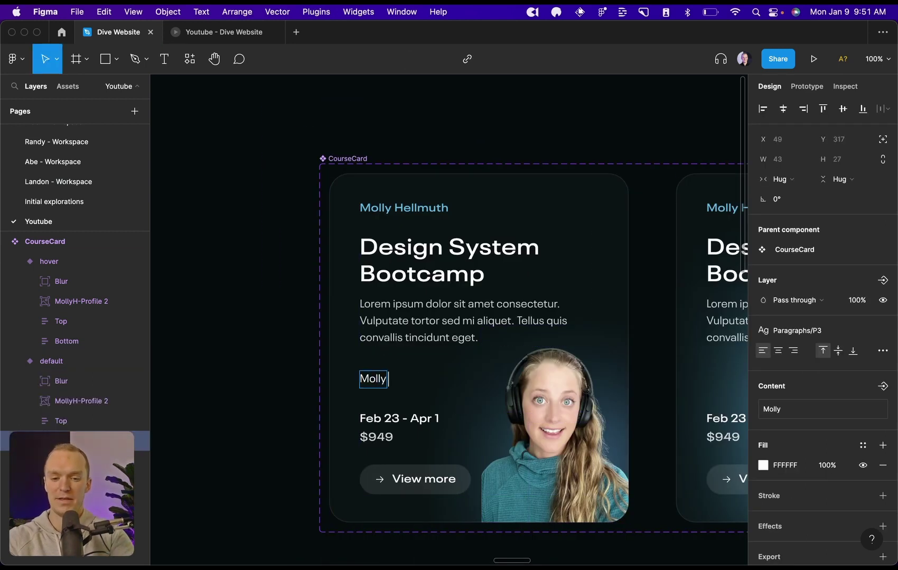
key(Escape)
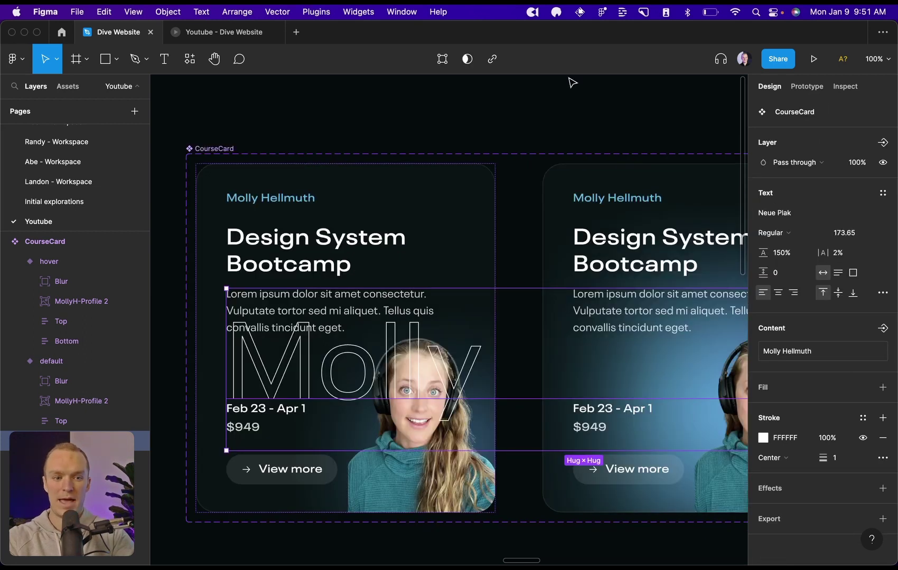
Step: Give the outlined name text absolute position in the default card and set its opacity to 15%
scroll(871, 162, up, 3)
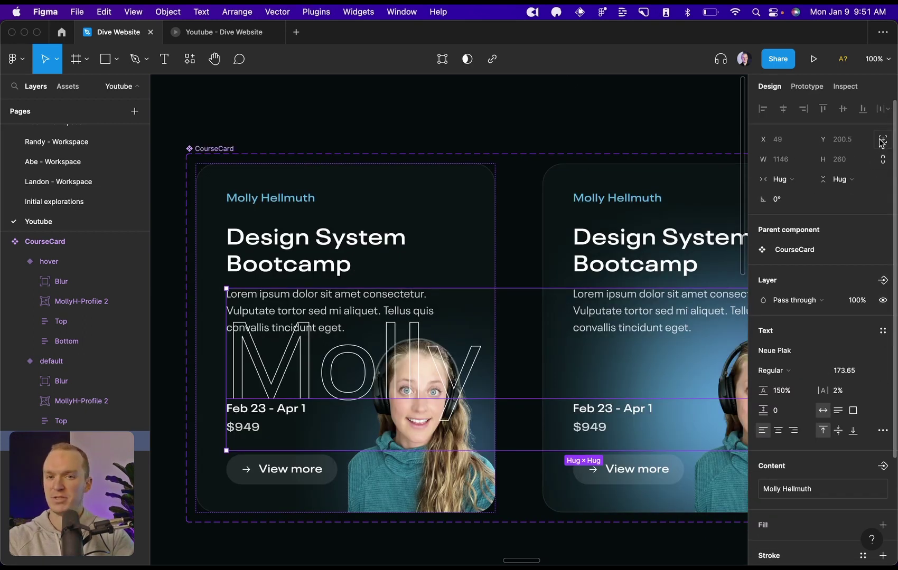
click(882, 140)
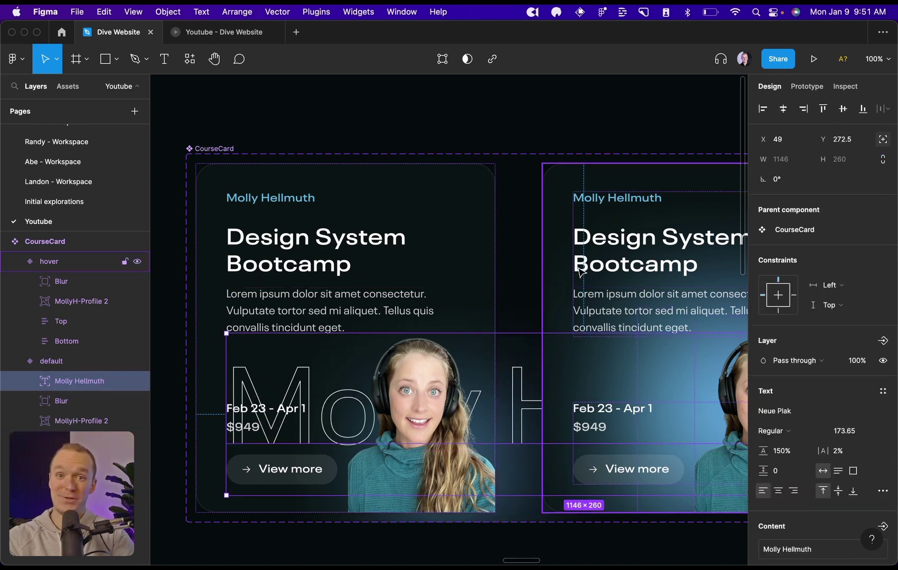
key(1)
key(5)
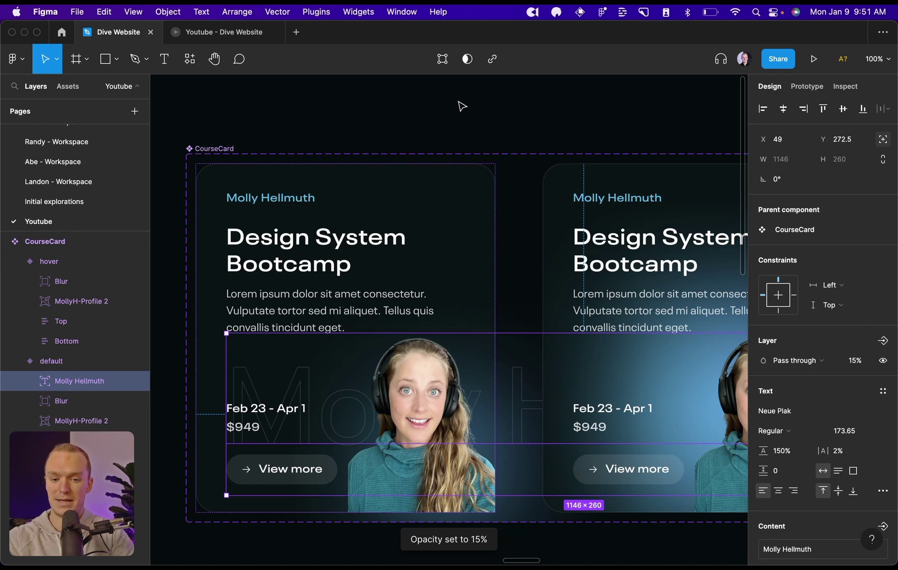
Step: Rename the outlined name layer to Stencil and set its font weight to Text Black
key(super+r)
text(St)
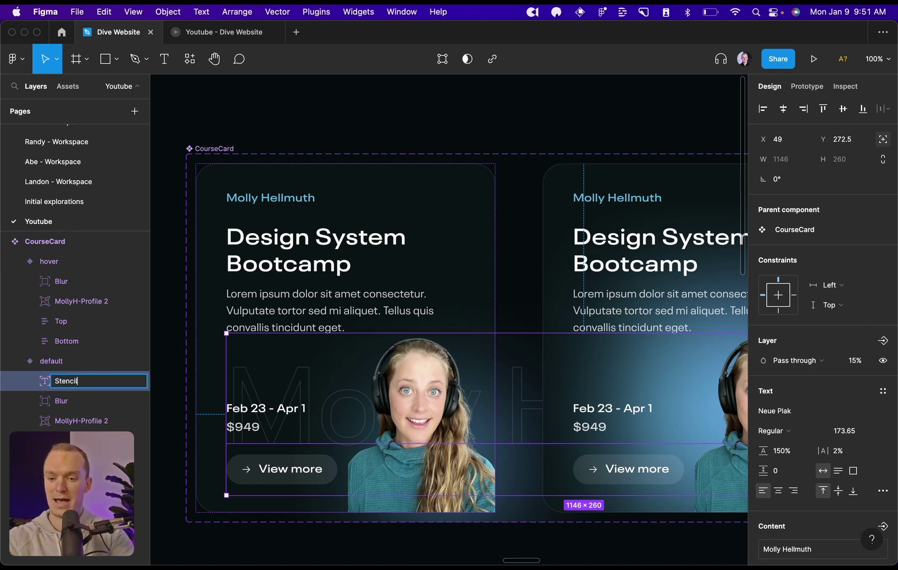
key(Return)
key(super+b)
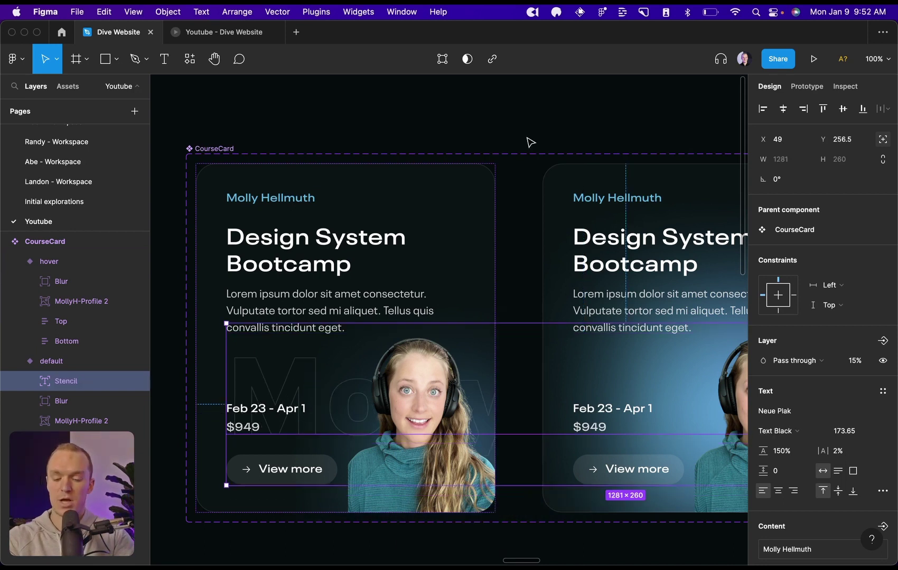
Step: Paste the Stencil text into the hover variant and shift it horizontally to X -159
click(575, 182)
key(super+v)
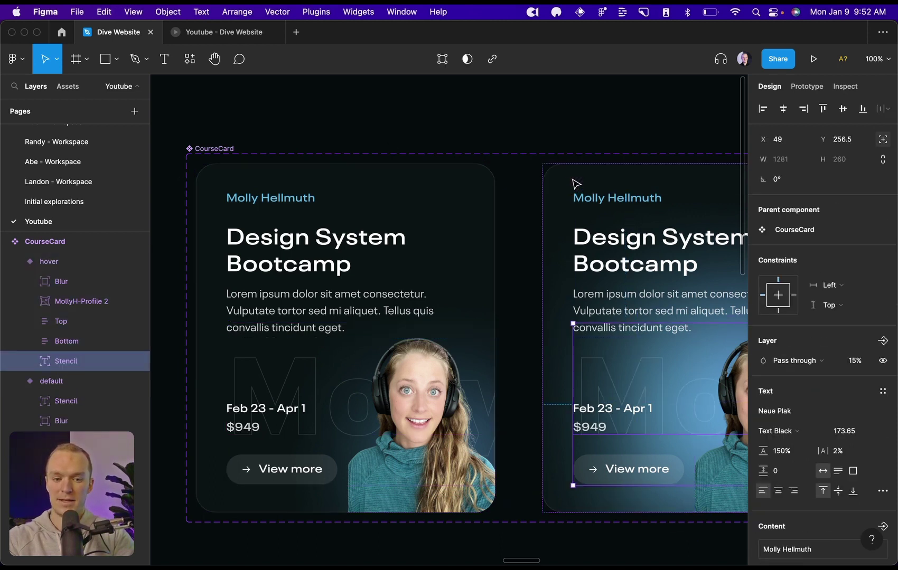
key(shift+Left)
key(shift+Left)
key(shift+Left)
key(shift+Left)
key(shift+Left)
key(shift+Left)
key(shift+Left)
key(shift+Left)
key(shift+Left)
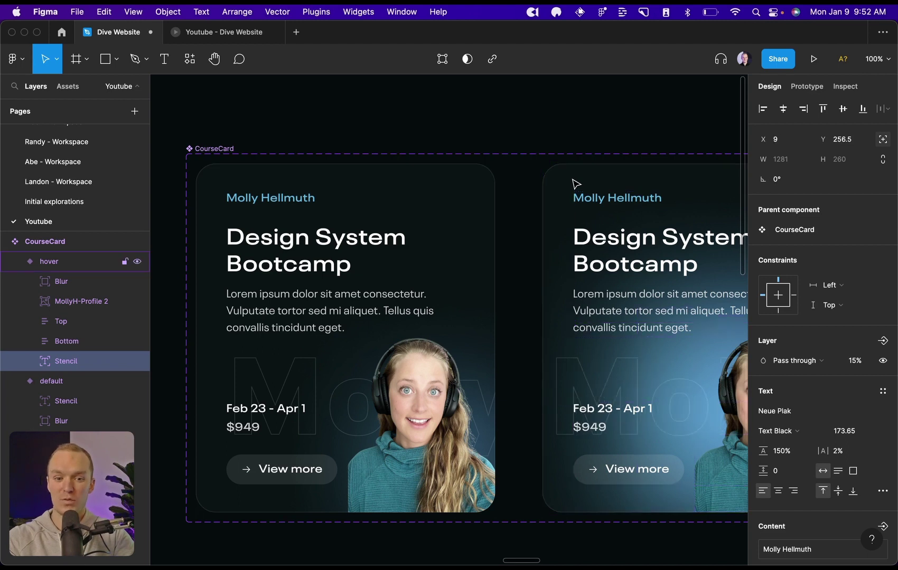
key(shift+Left)
key(shift+Left)
key(shift+Left)
key(shift+Left)
key(shift+Left)
key(shift+Left)
key(shift+Left)
key(shift+Left)
key(shift+Left)
key(shift+Left)
key(shift+Left)
key(shift+Left)
key(shift+Left)
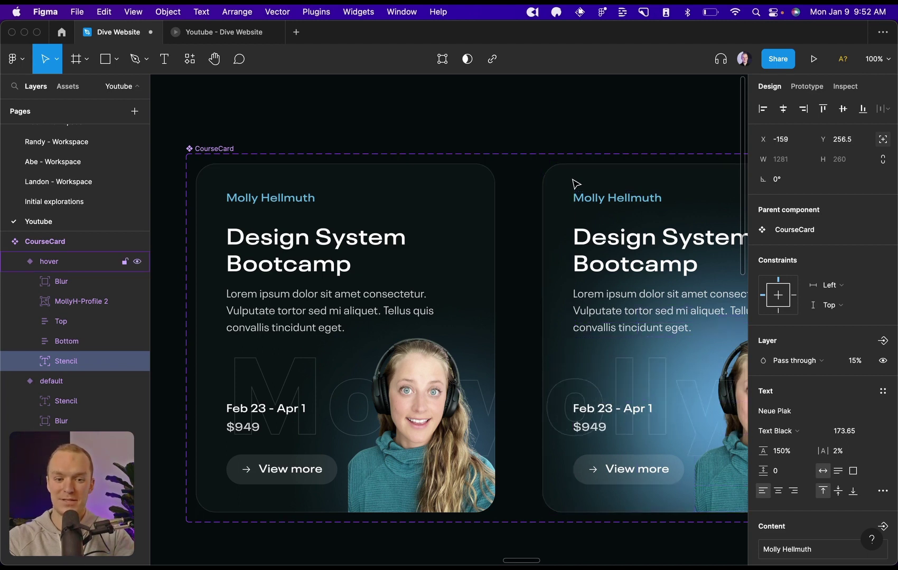
Step: Test the Stencil text's sliding hover animation on the cards in the prototype
click(492, 114)
key(alt+super+Return)
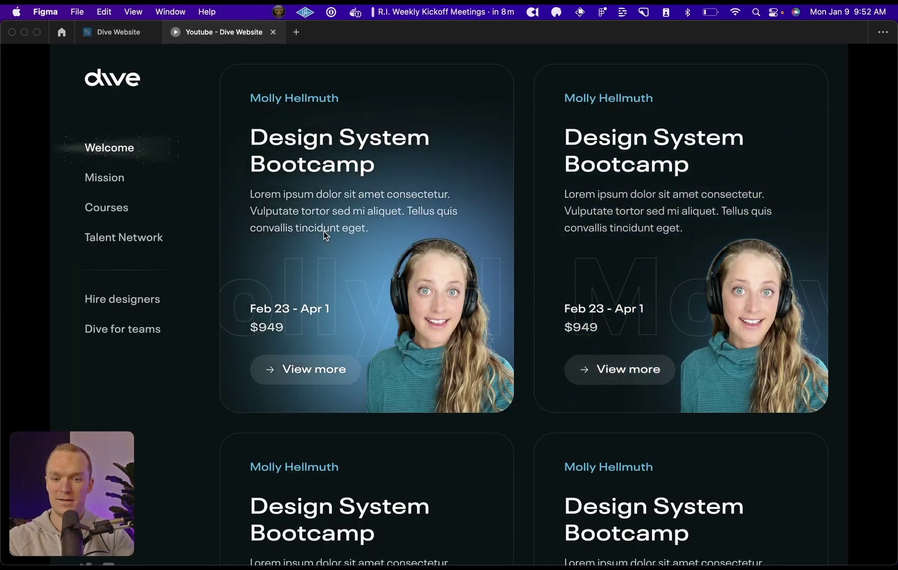
scroll(358, 311, down, 5)
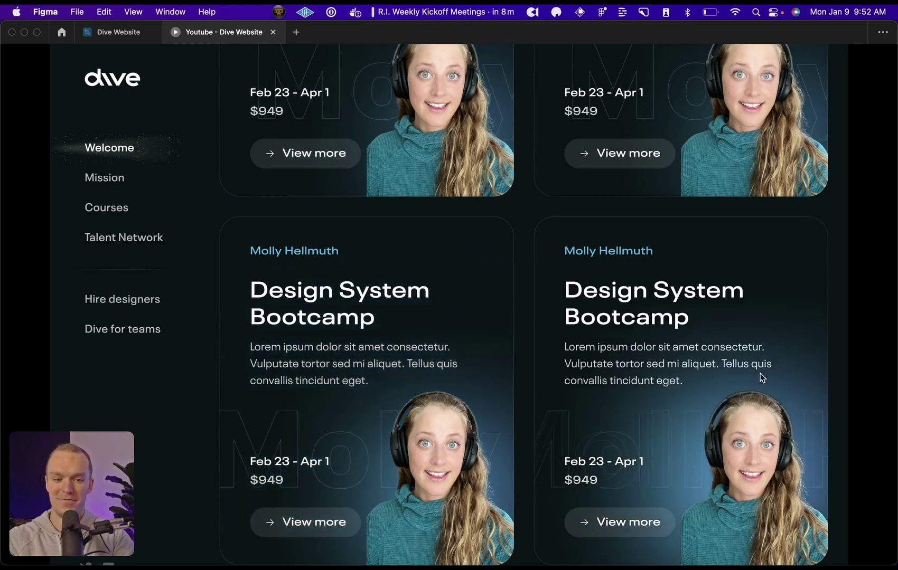
scroll(760, 376, down, 5)
scroll(403, 281, up, 2)
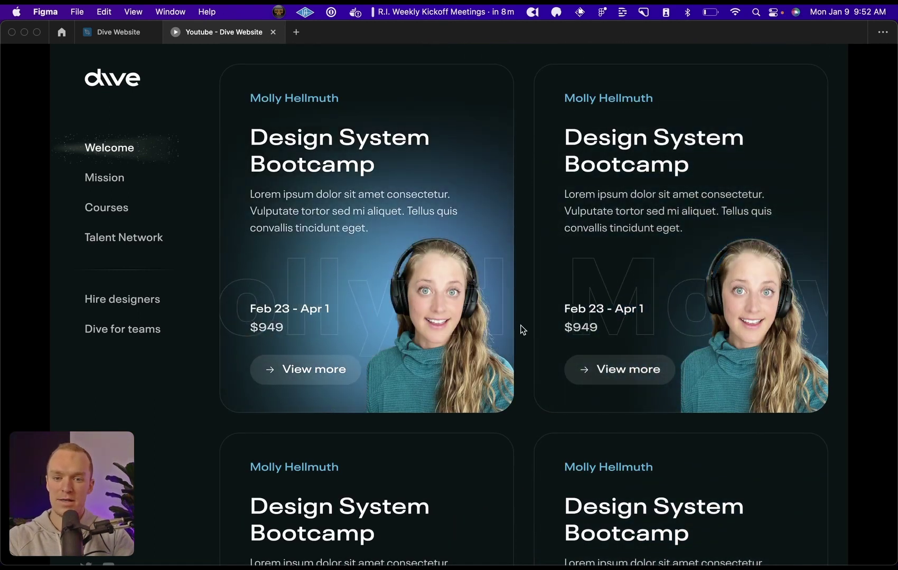
scroll(337, 304, down, 4)
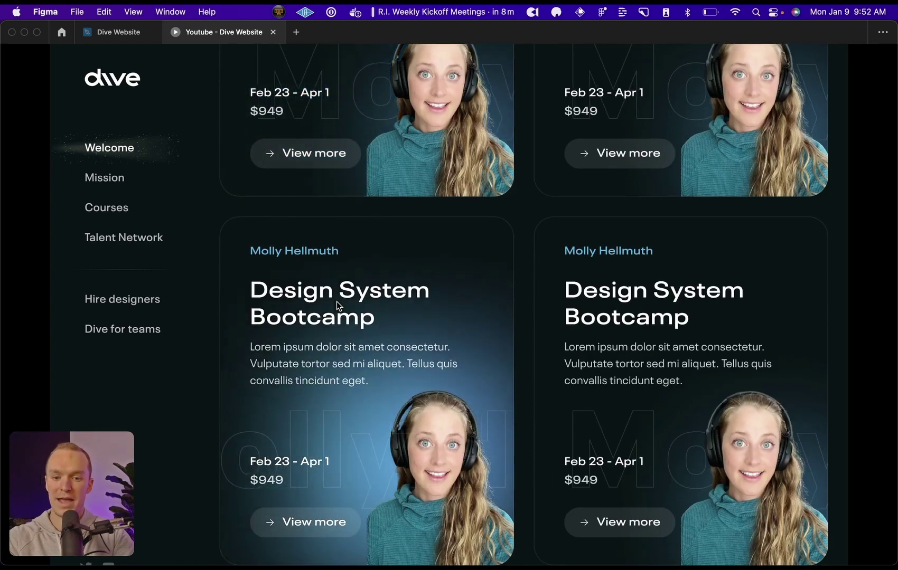
key(ctrl+shift+Tab)
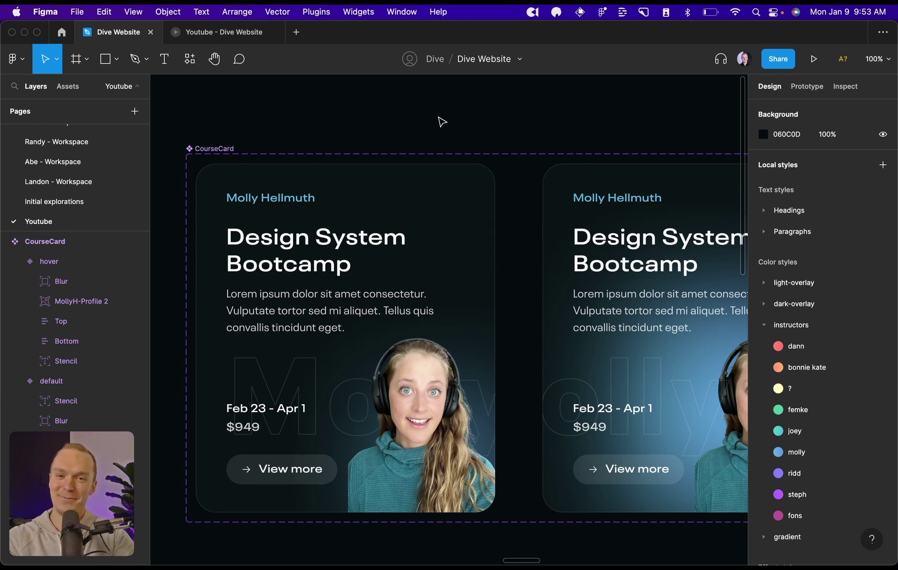
Step: Draw an absolutely positioned rectangle in the default card, aligned to its top-left corner and sized 480 × 560 to cover it
click(213, 198)
key(r)
drag(227, 192, 434, 379)
click(881, 150)
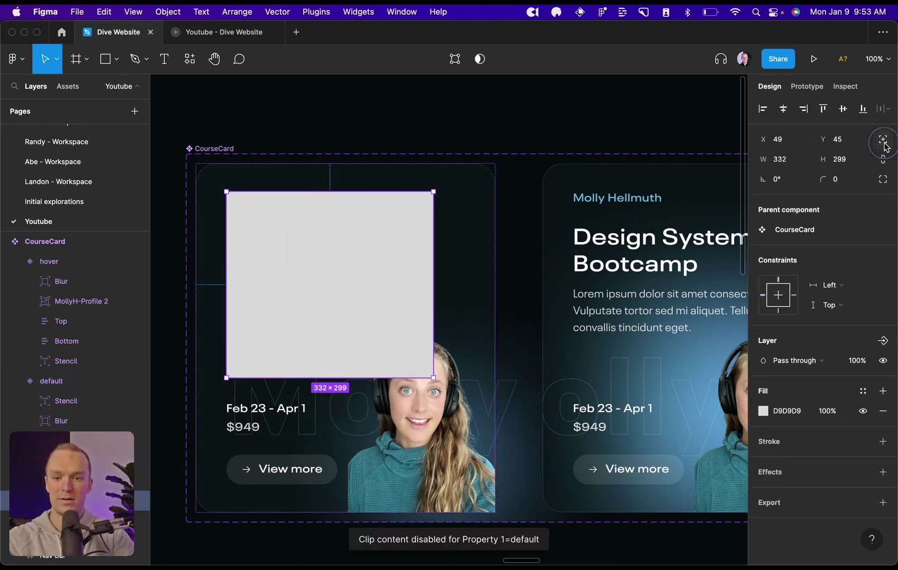
click(762, 108)
click(818, 112)
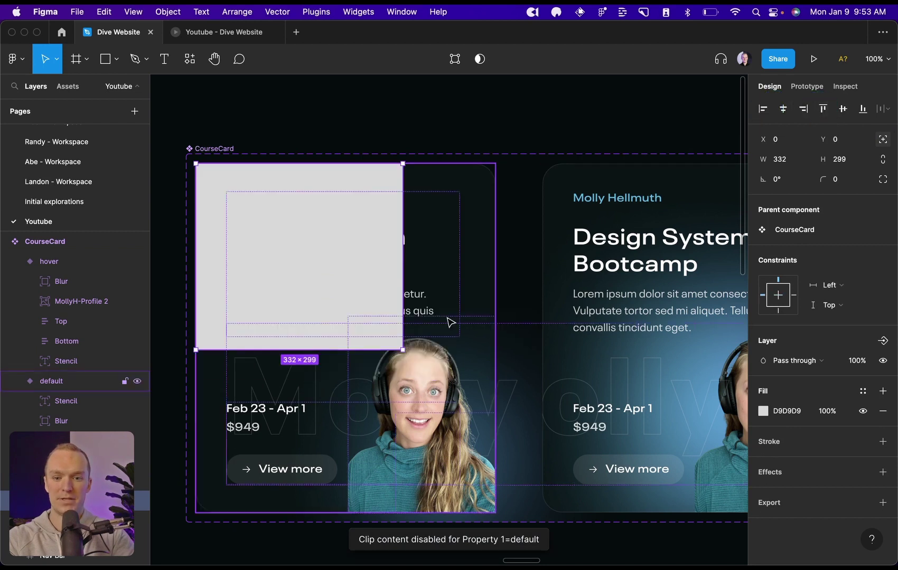
drag(404, 352, 495, 512)
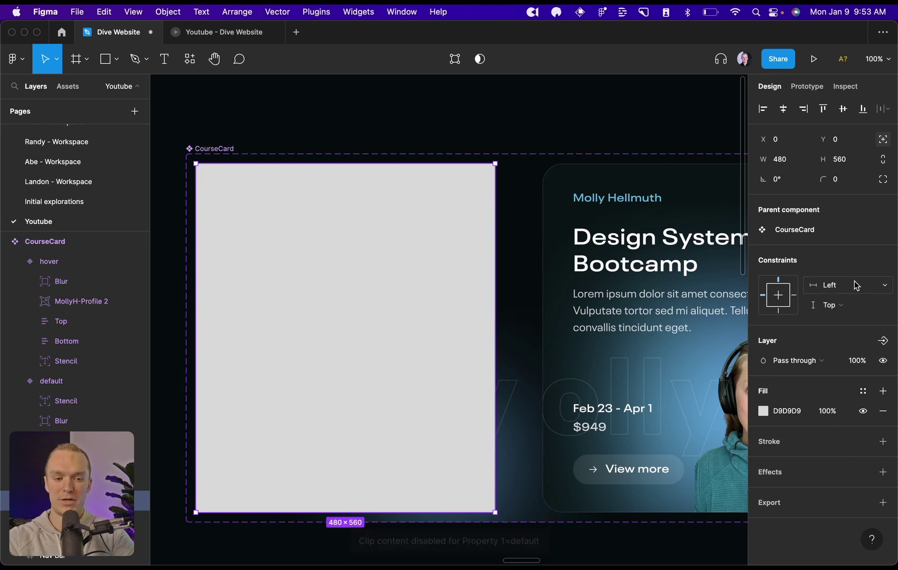
Step: Set the covering rectangle's constraints to Left and right and Top and bottom
click(827, 287)
click(846, 315)
click(843, 305)
click(824, 335)
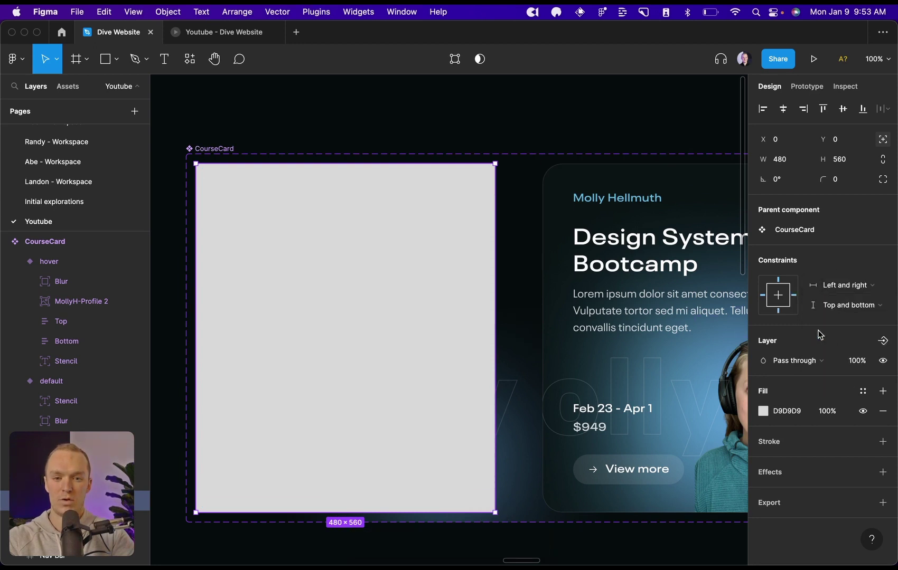
Step: Apply the Noise style from the DIVE Final color styles to the rectangle's fill
click(864, 390)
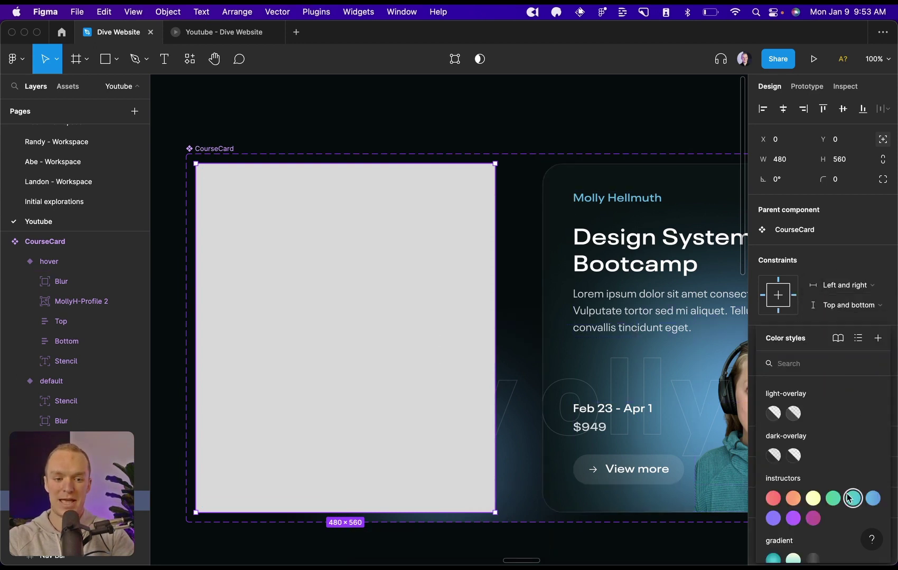
scroll(845, 494, down, 3)
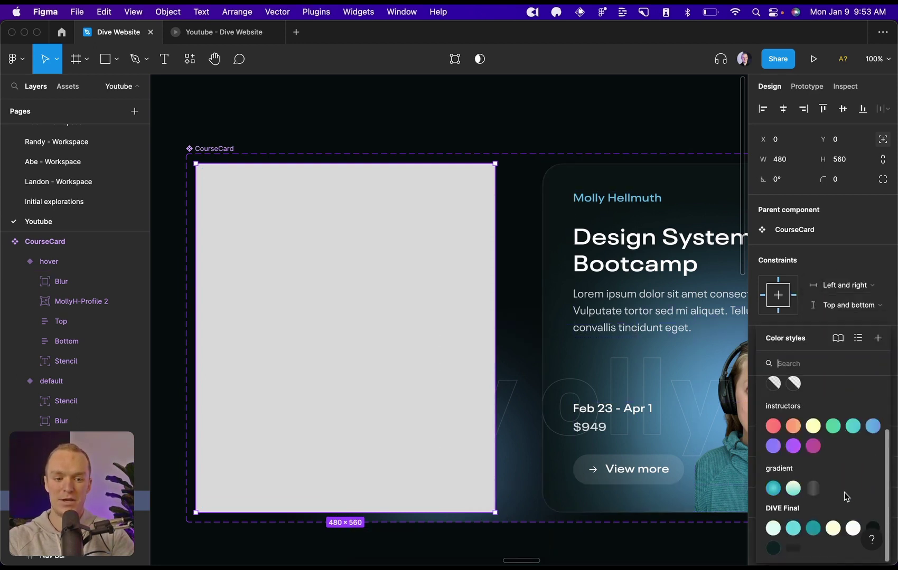
click(794, 549)
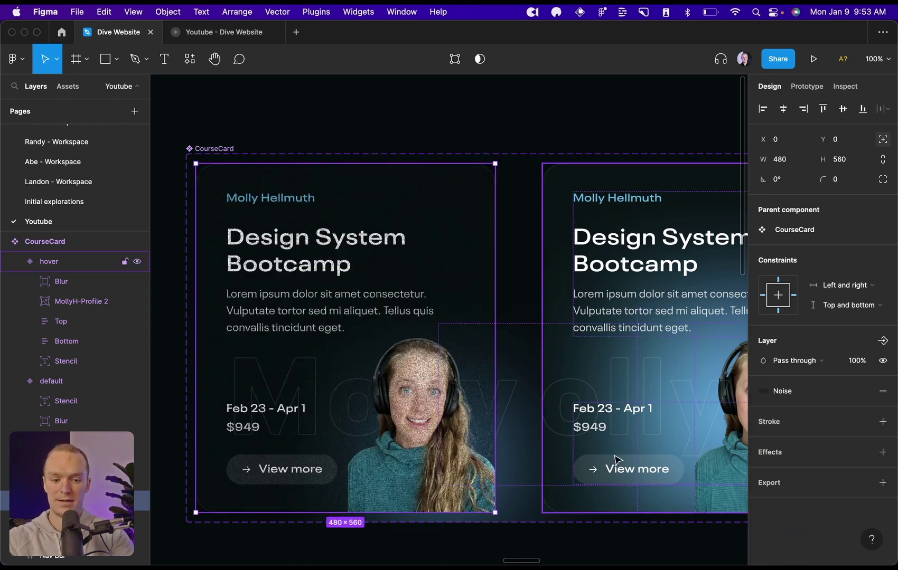
Step: Move the noise rectangle between the default card's Blur and profile photo layers and rename it Noise
key(super+bracketright)
key(super+bracketright)
key(super+bracketright)
key(super+bracketright)
key(super+bracketright)
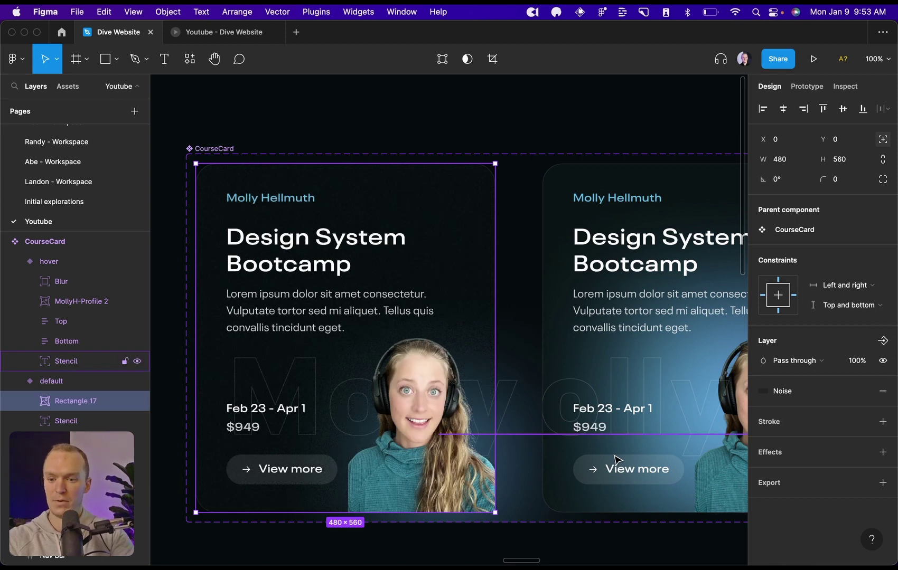
key(super+bracketleft)
key(super+bracketleft)
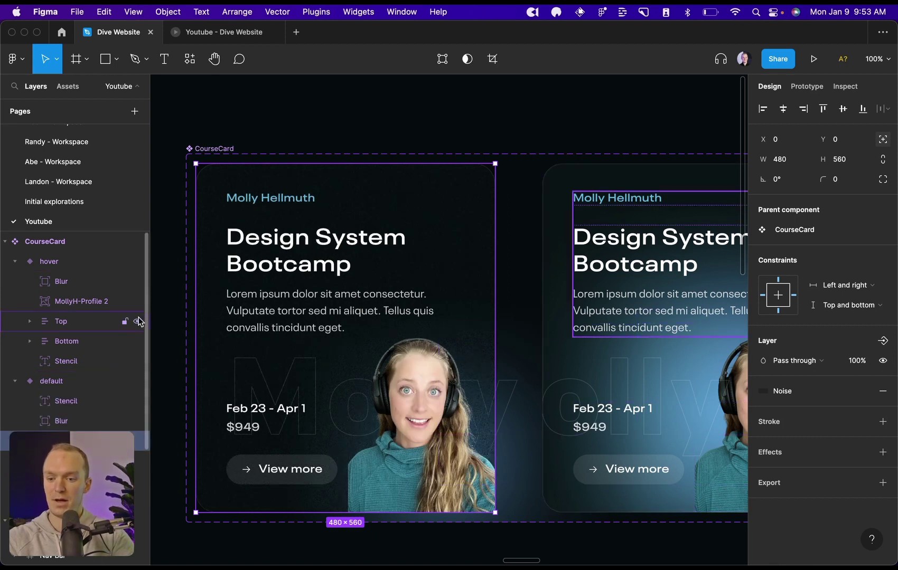
scroll(139, 322, down, 4)
key(super+r)
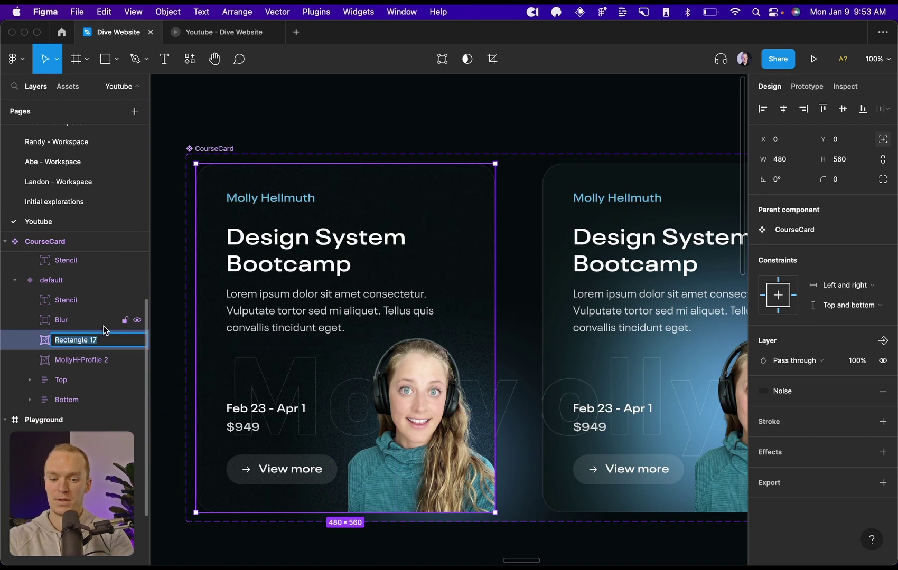
text(Noise)
key(Return)
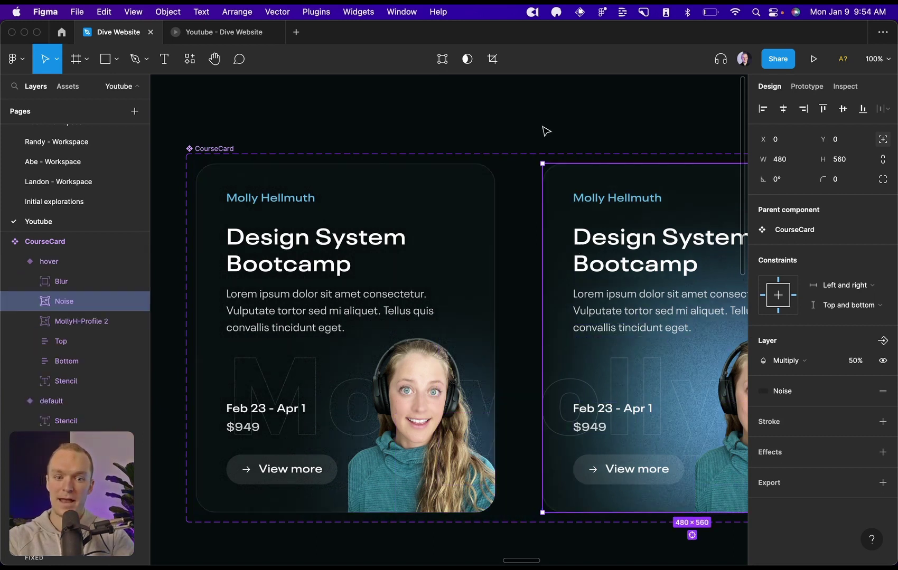
Step: Set the opacity of the hover variant's Noise layer to 25% and check the cards in the prototype
scroll(546, 131, right, 5)
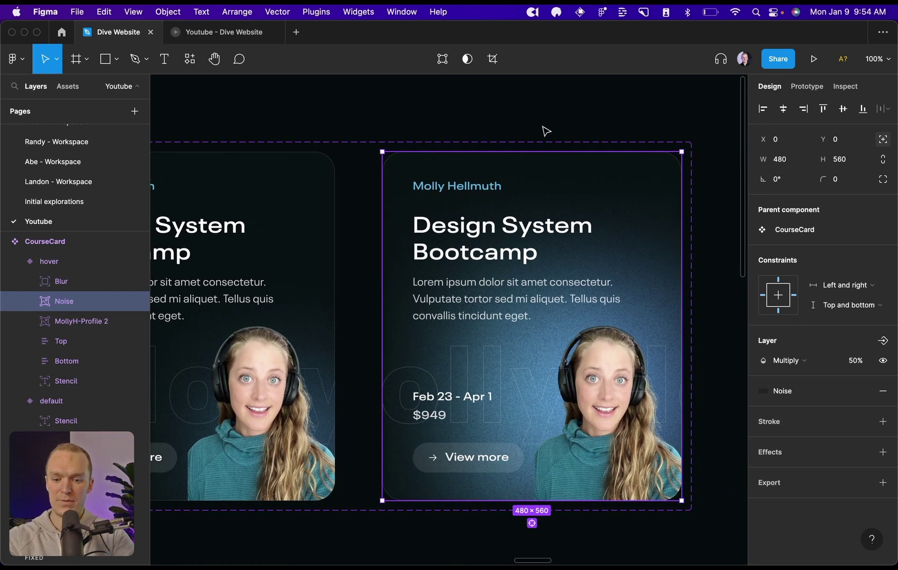
key(3)
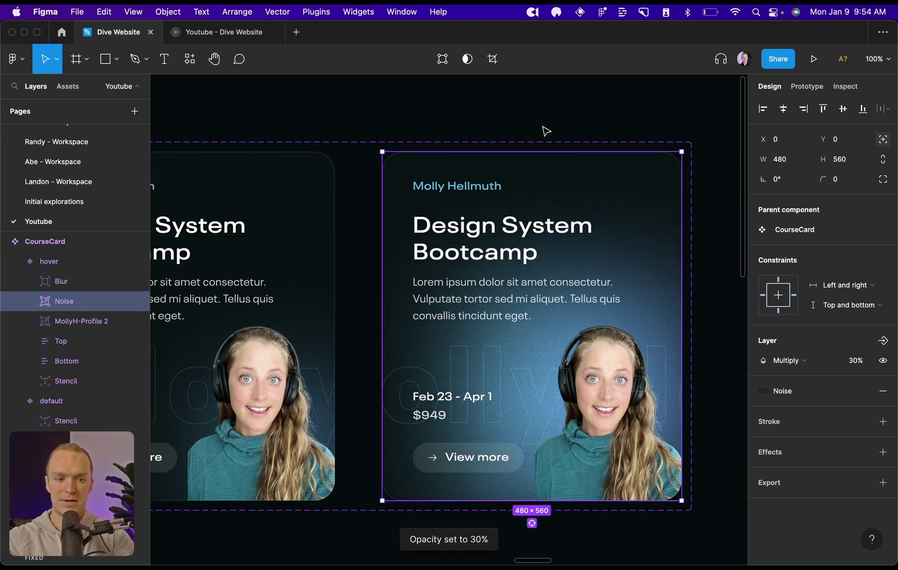
key(2)
key(5)
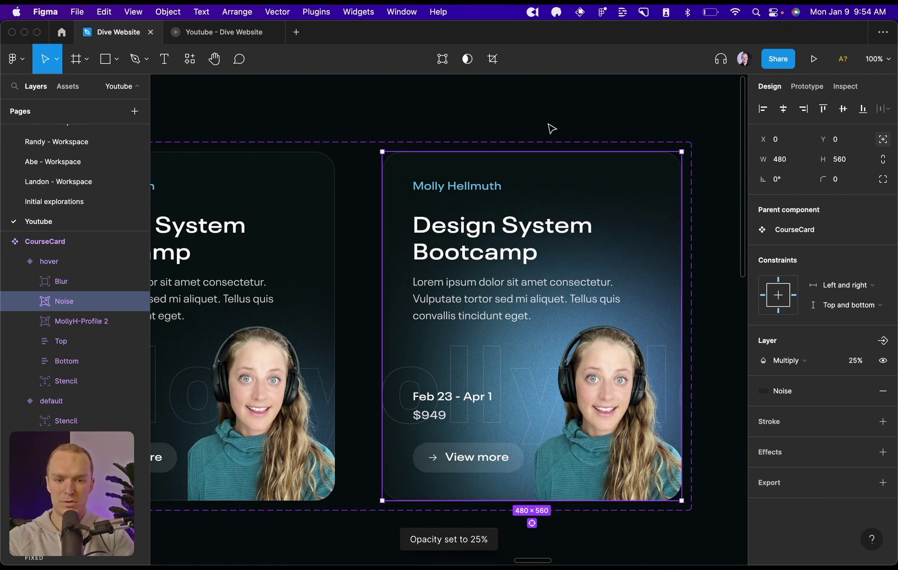
click(560, 114)
key(ctrl+Tab)
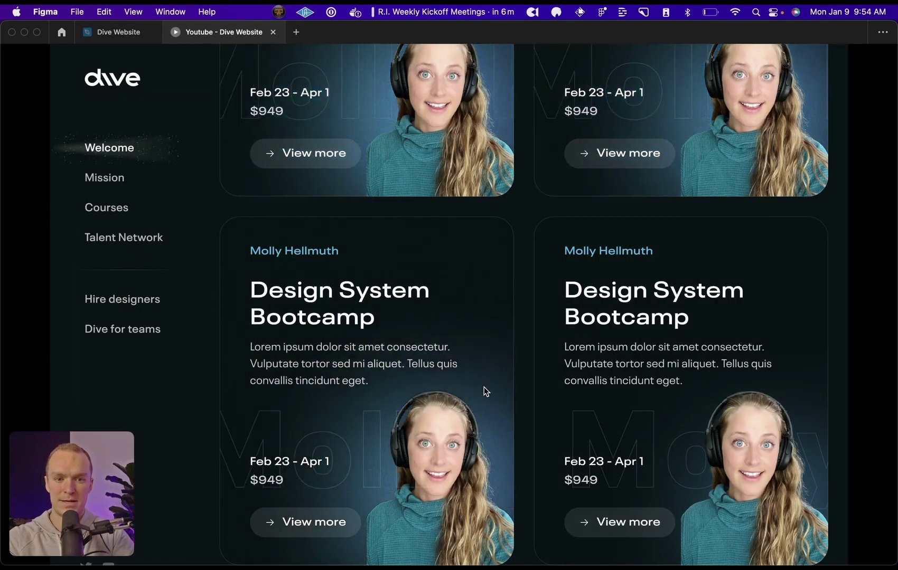
Step: Examine the finished course cards on the canvas and in the prototype, comparing each instructor's colour, stencil text and hover effect
scroll(483, 390, down, 3)
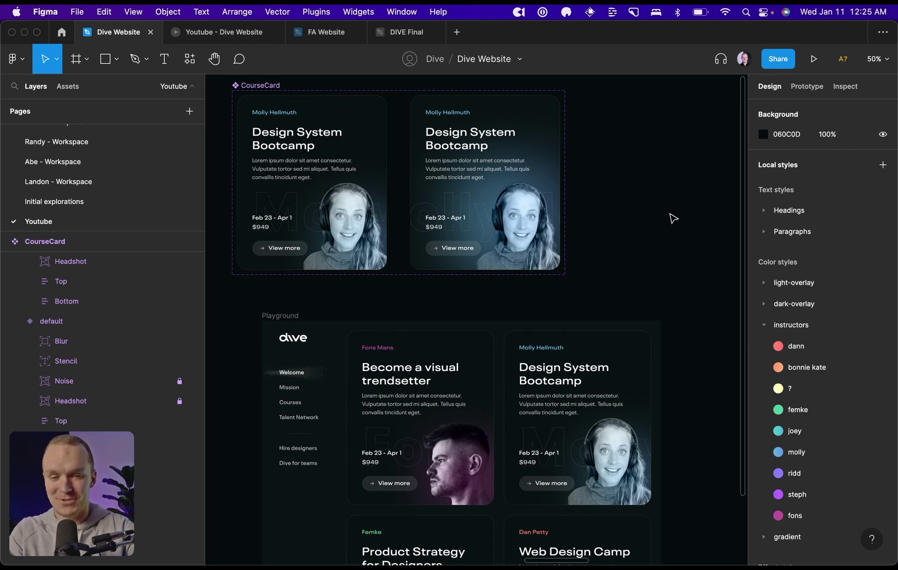
scroll(673, 218, down, 10)
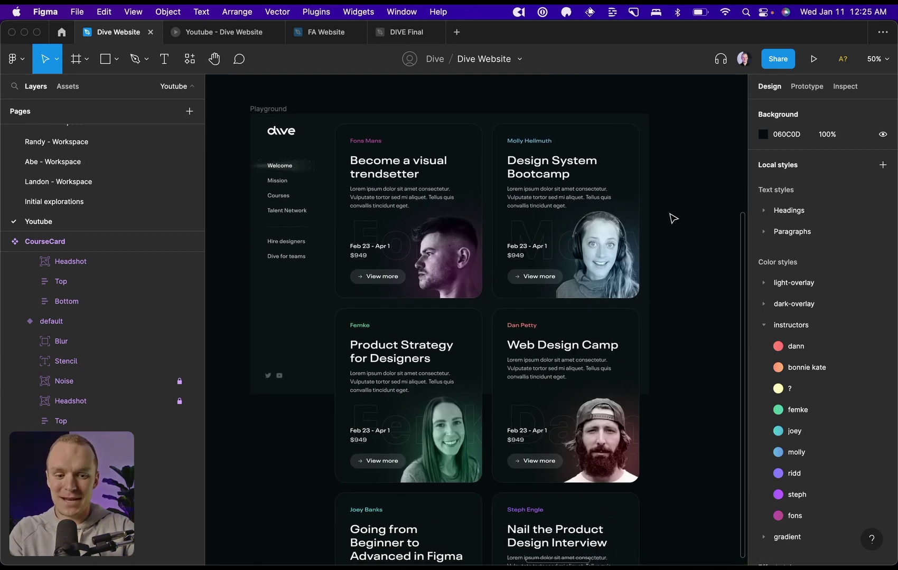
key(ctrl+Tab)
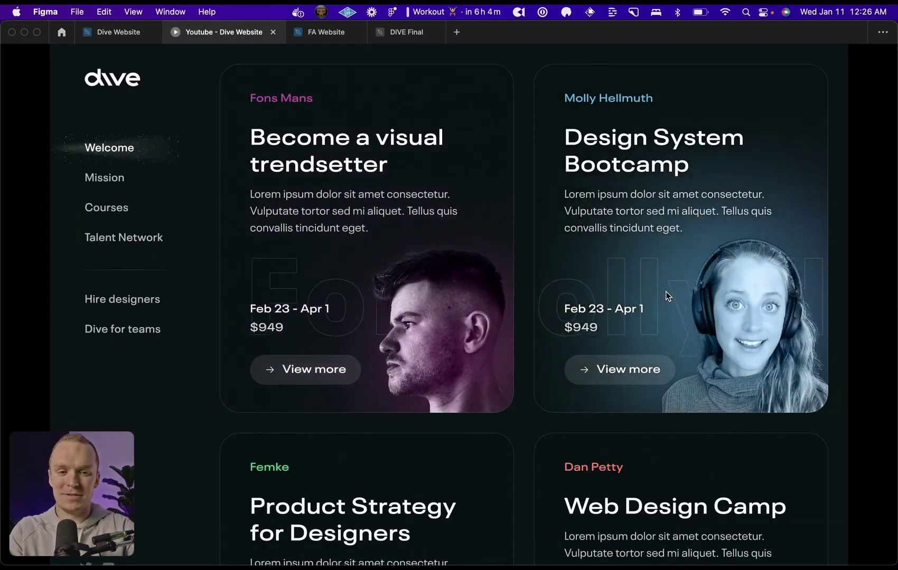
scroll(666, 292, down, 8)
scroll(364, 245, down, 5)
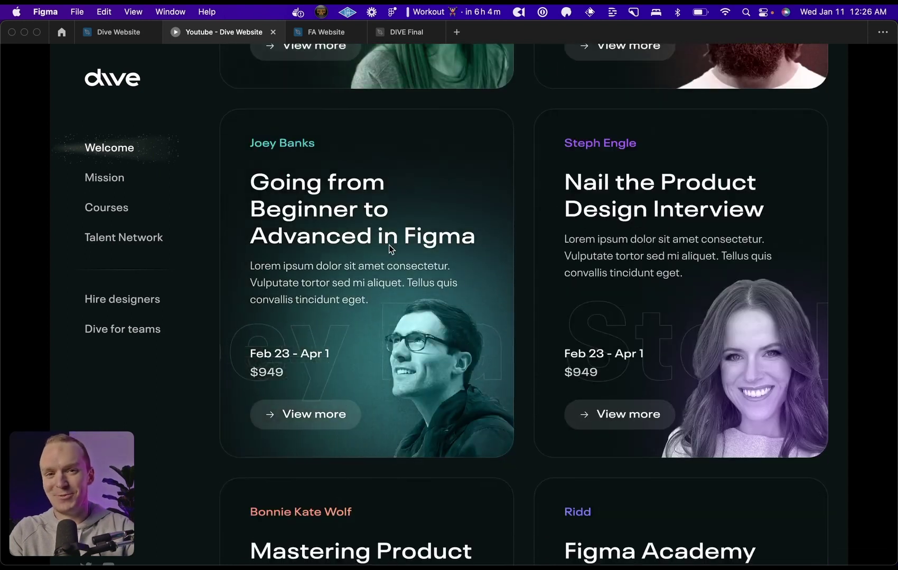
scroll(683, 271, down, 5)
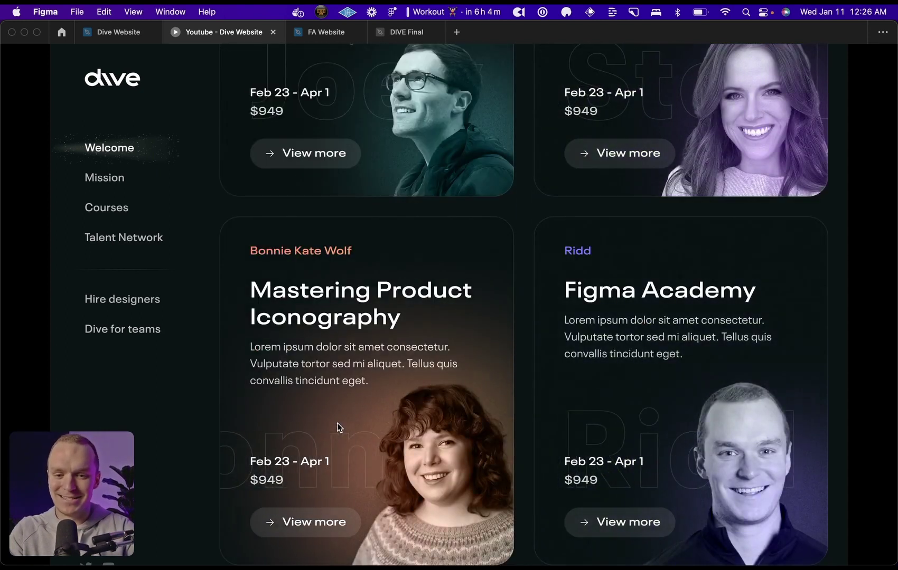
scroll(663, 217, up, 10)
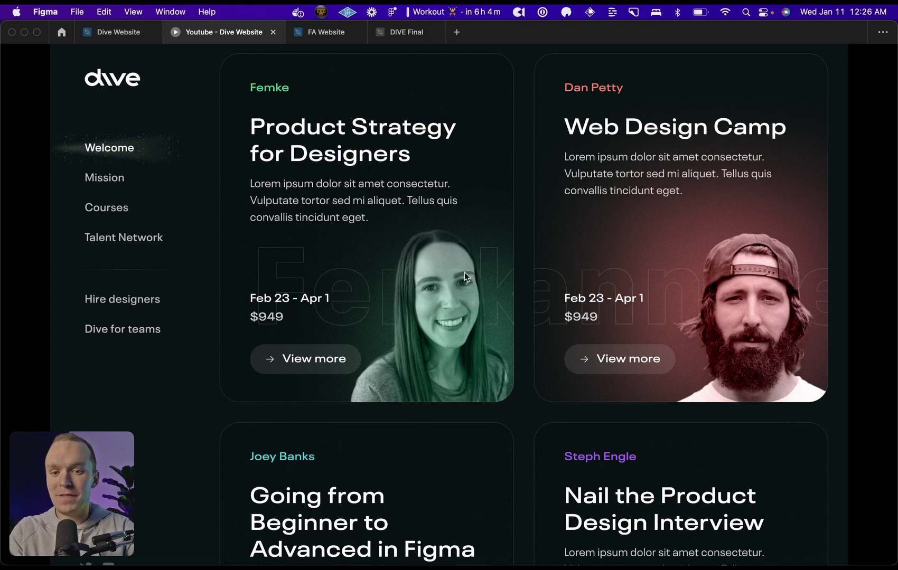
scroll(372, 267, down, 5)
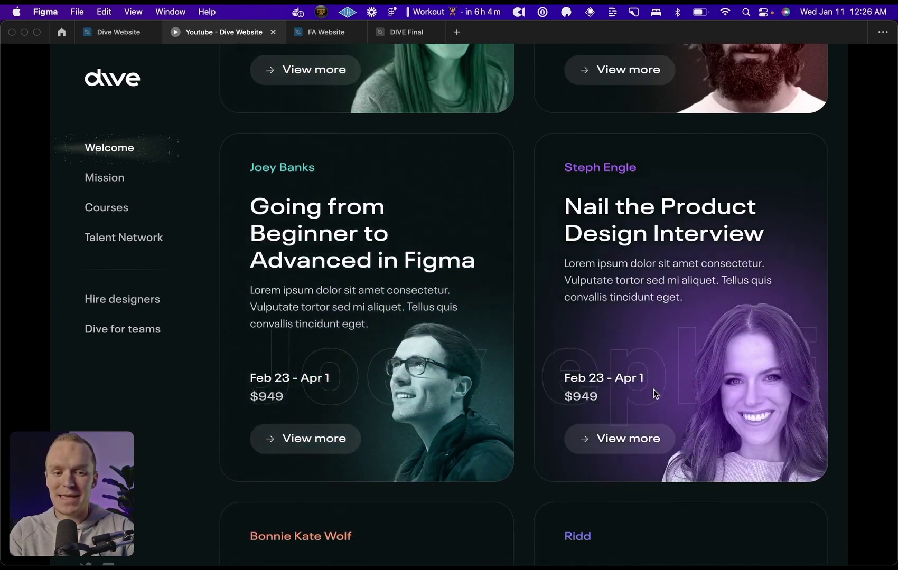
scroll(654, 393, down, 5)
scroll(630, 474, down, 2)
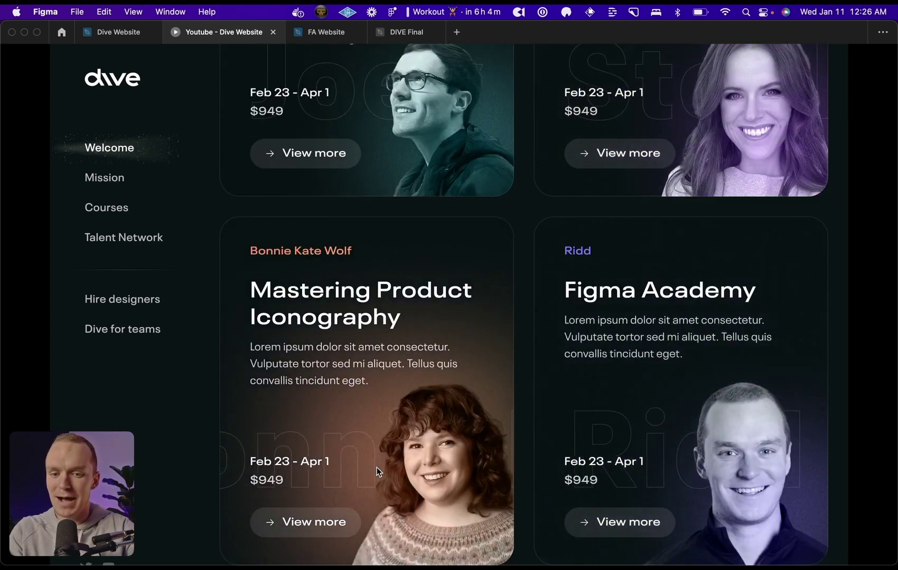
scroll(377, 468, up, 1)
scroll(377, 468, up, 5)
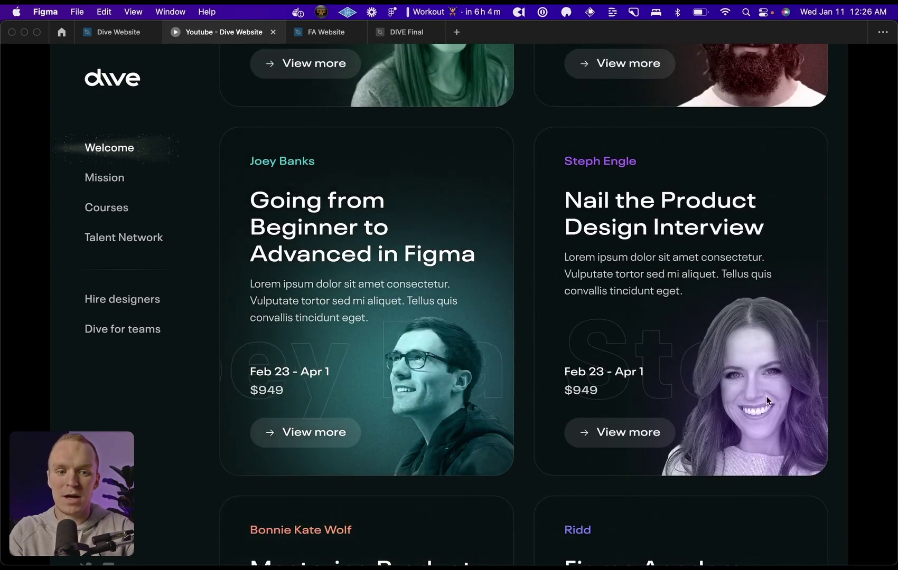
scroll(766, 396, up, 9)
scroll(368, 345, up, 5)
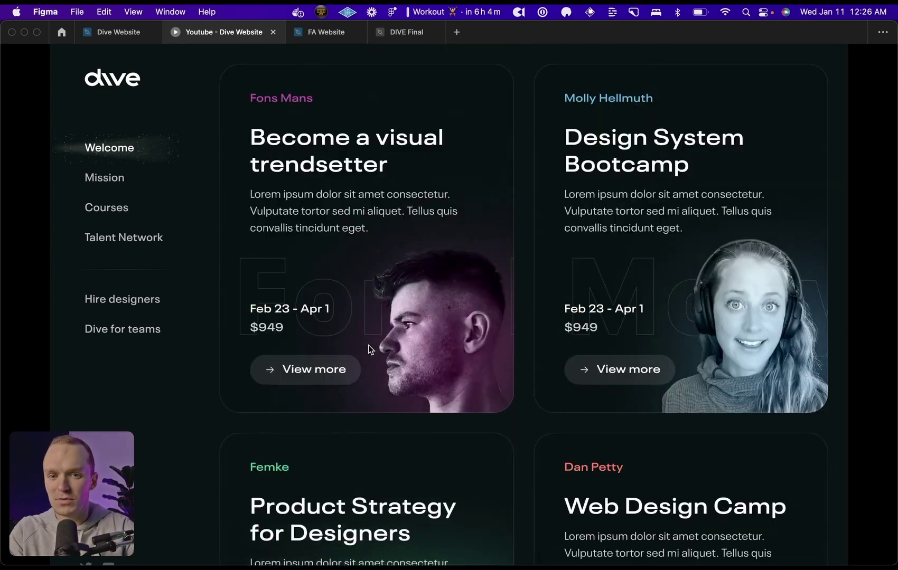
key(ctrl+shift+Tab)
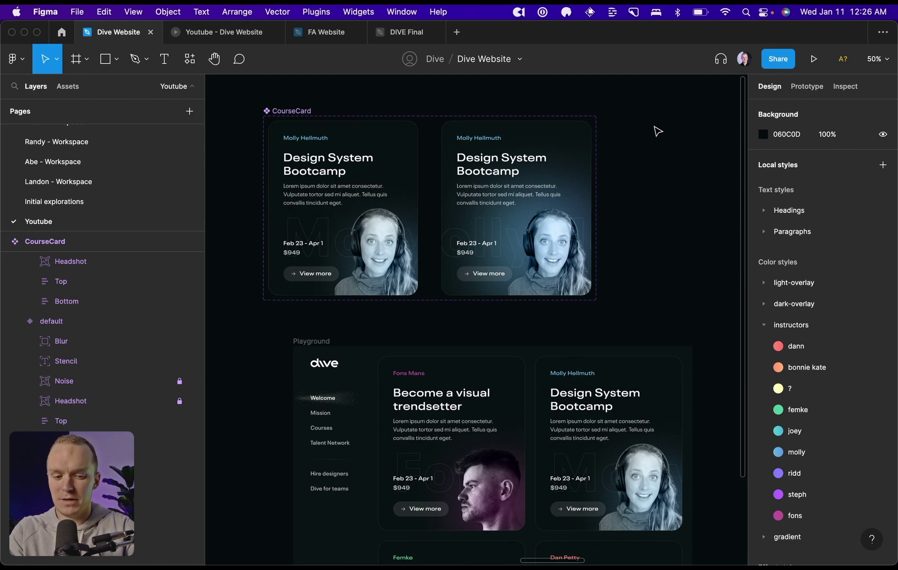
key(ctrl+Tab)
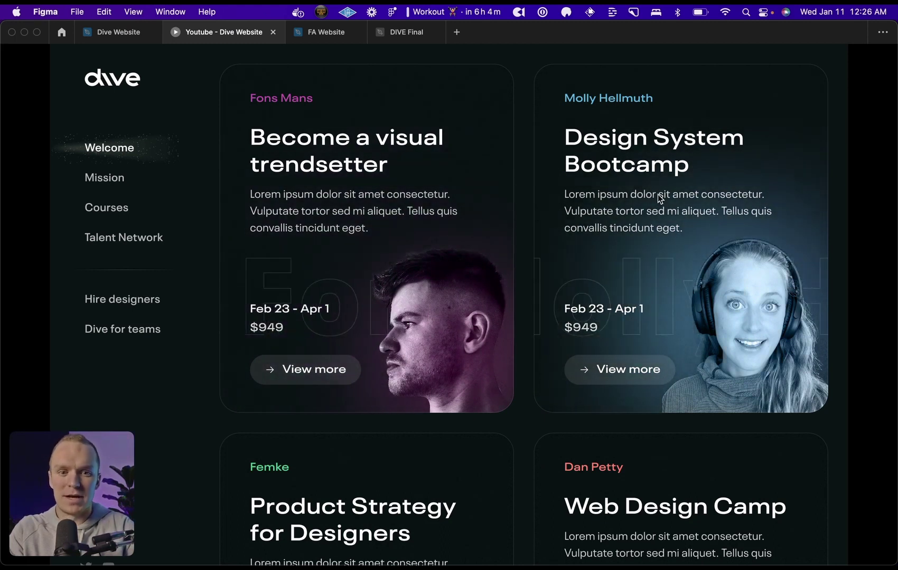
Step: Apply a black SmoothShadow with increased alpha and blur to the CourseCard's hover variant and check it in the prototype
key(ctrl+shift+Tab)
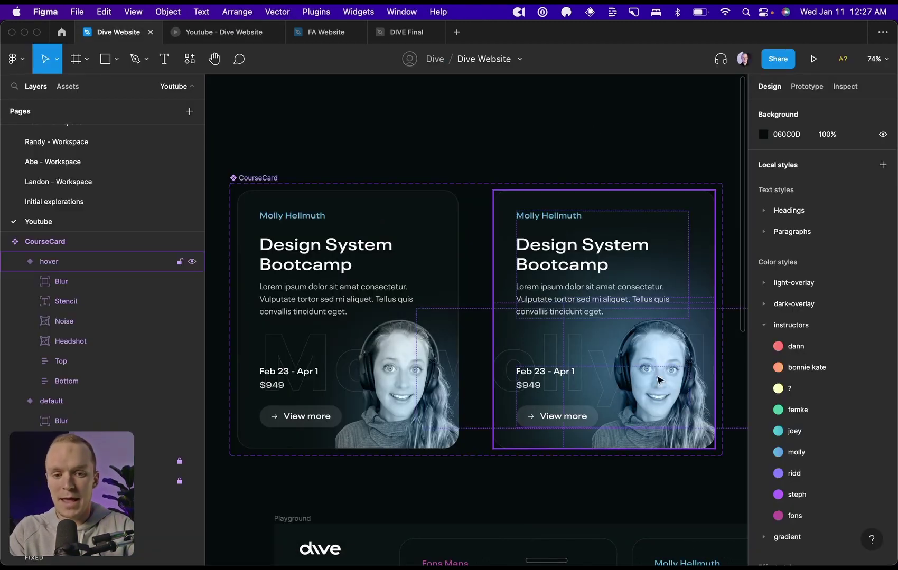
click(651, 283)
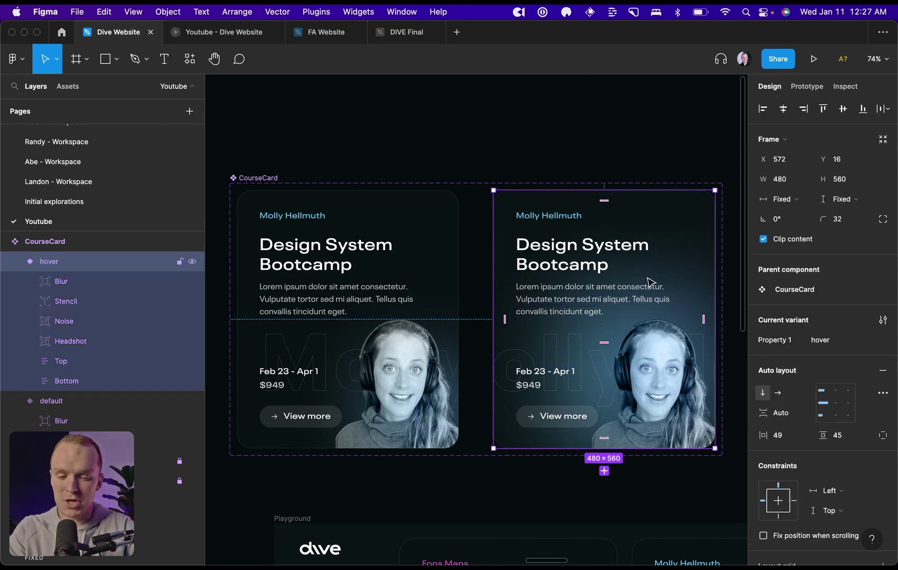
key(super+slash)
text(smoot)
key(Return)
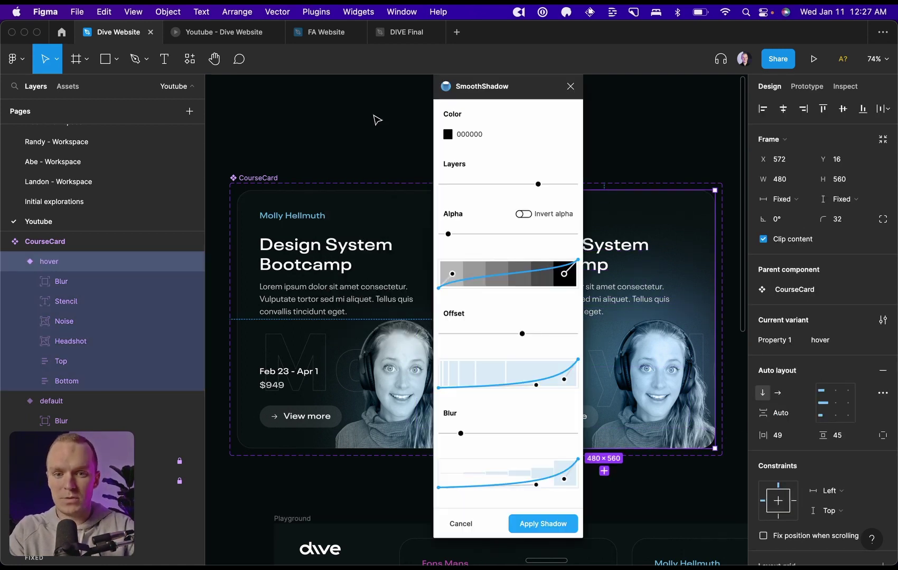
scroll(368, 329, down, 3)
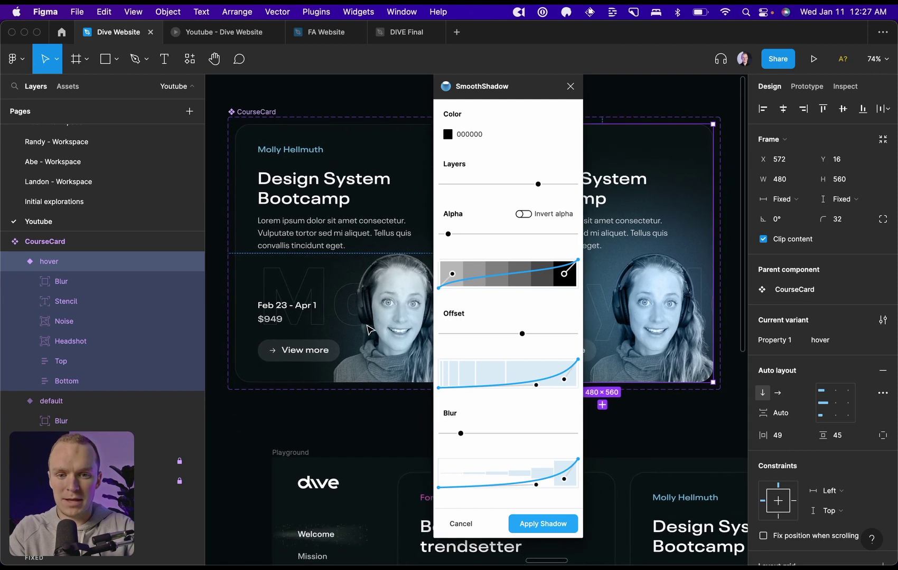
scroll(380, 324, left, 1)
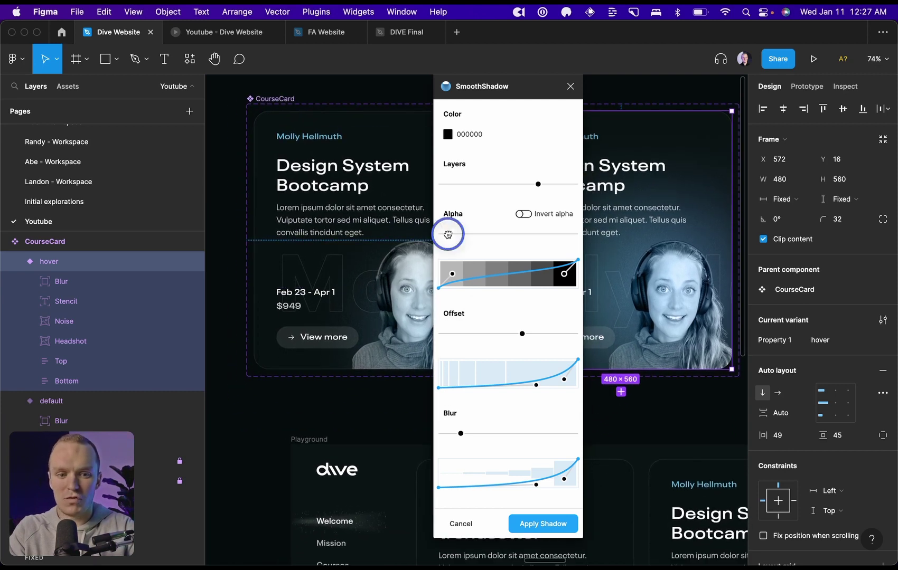
drag(449, 234, 499, 233)
drag(461, 433, 499, 433)
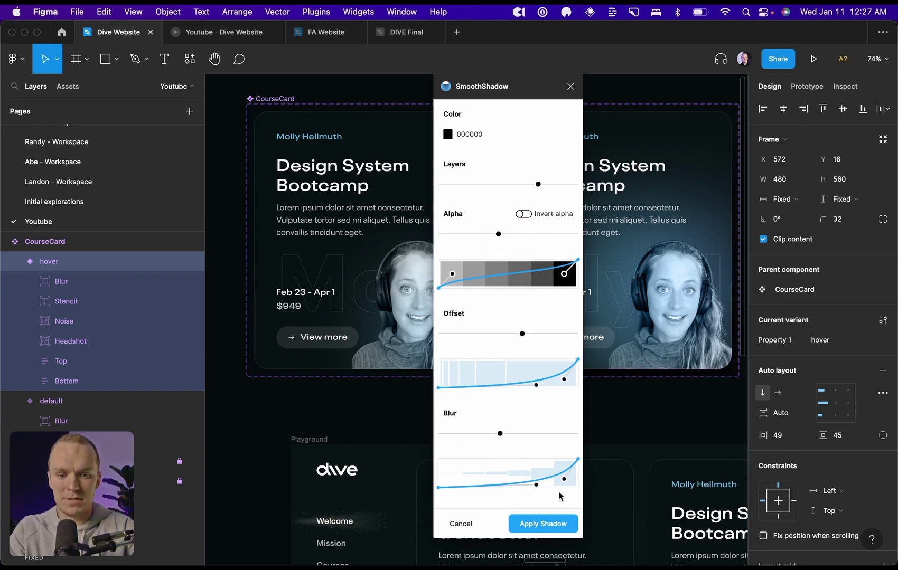
click(562, 524)
key(ctrl+Tab)
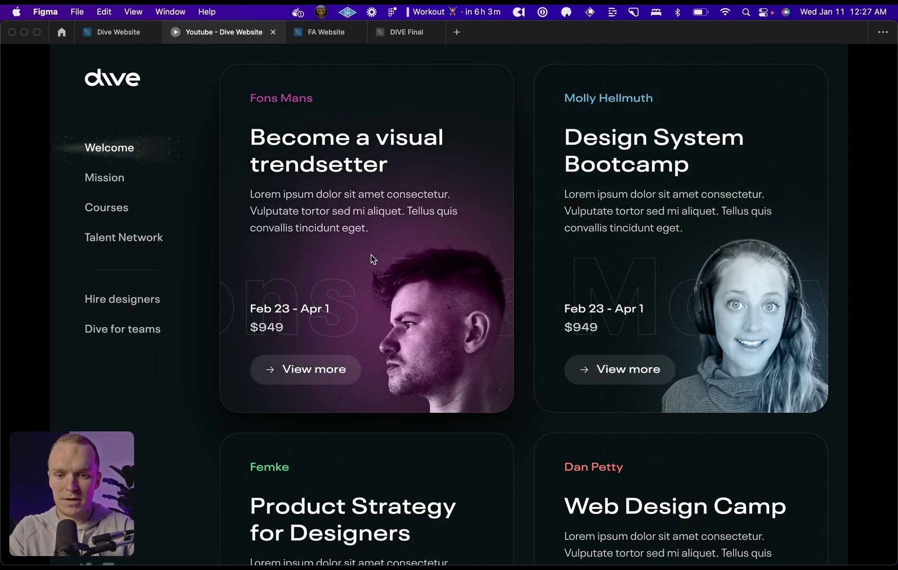
scroll(708, 242, down, 5)
scroll(686, 317, up, 6)
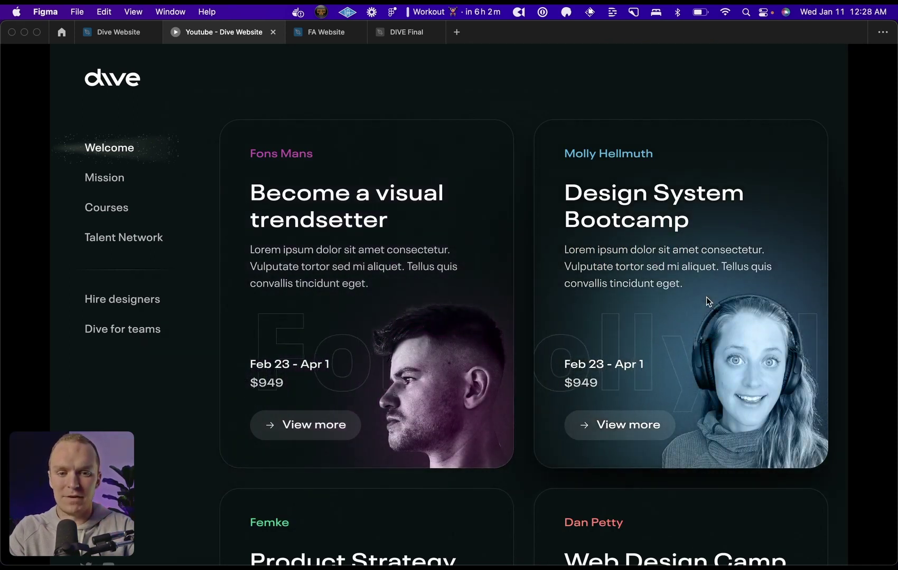
Step: Detach the hover variant's stroke from the light-overlay/10% style, set its opacity to 15%, and align it outside
key(ctrl+shift+Tab)
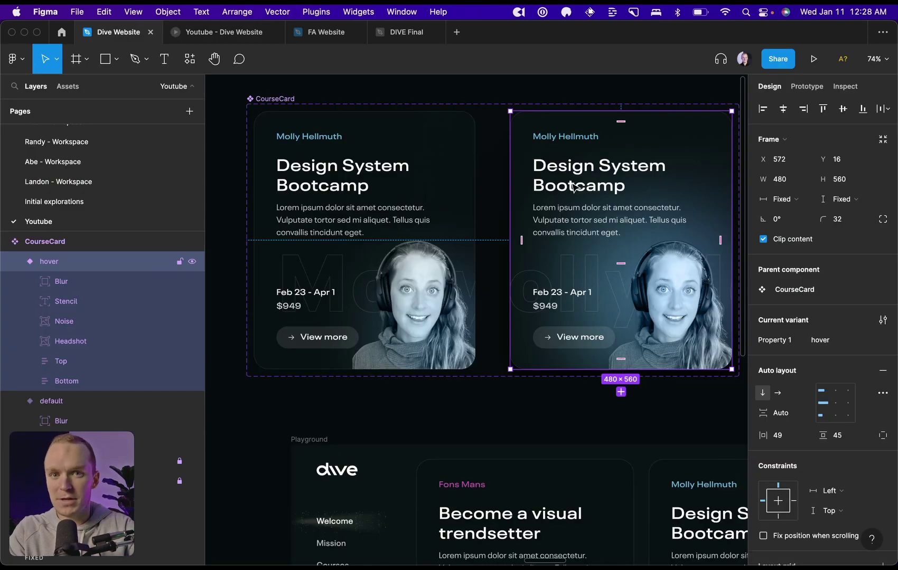
scroll(834, 346, down, 10)
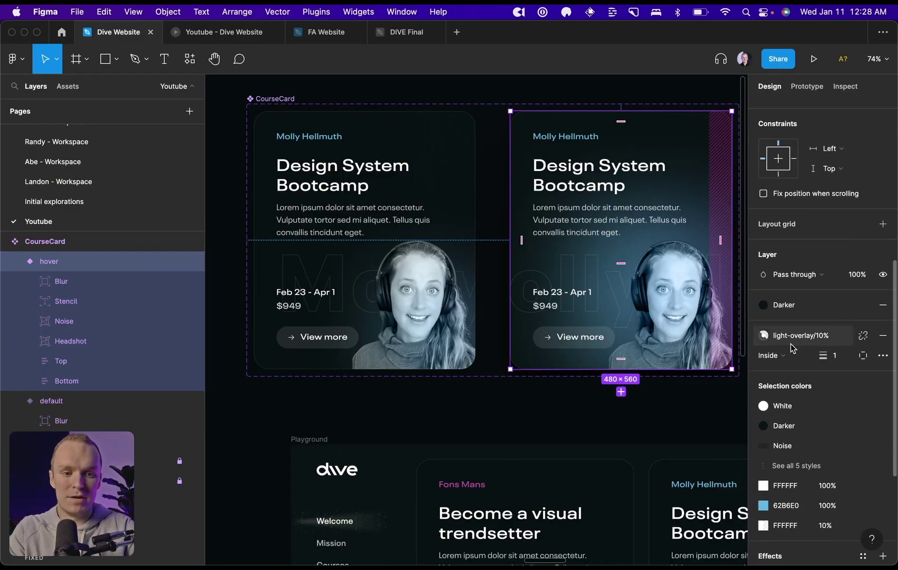
click(862, 336)
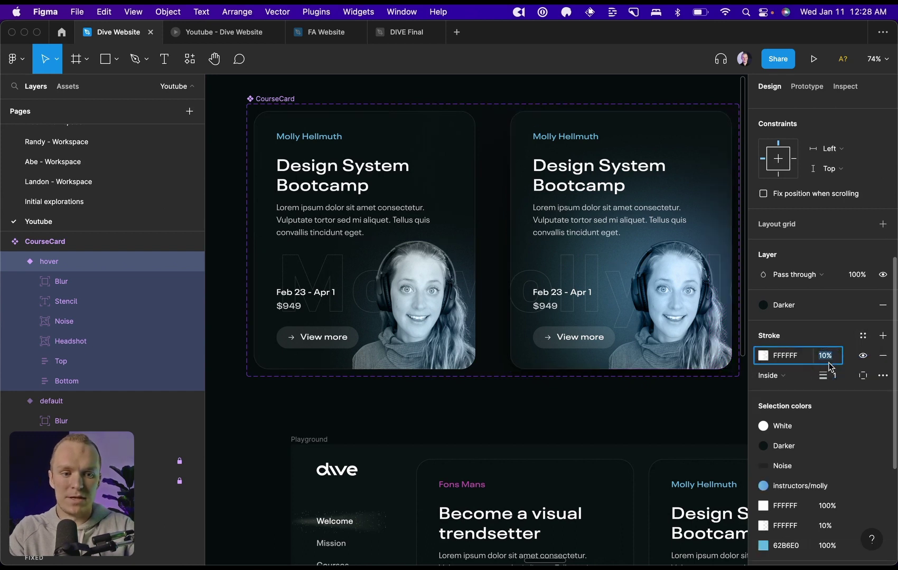
key(Return)
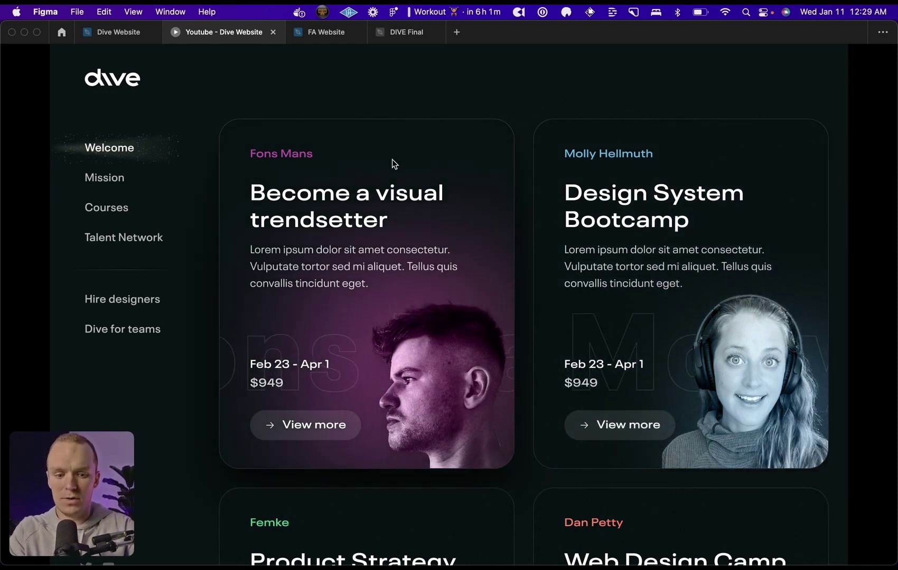
Step: Add a white FFFFFF inner shadow to the hover variant with 20% opacity and 8 blur, checking it in the prototype
key(ctrl+shift+Tab)
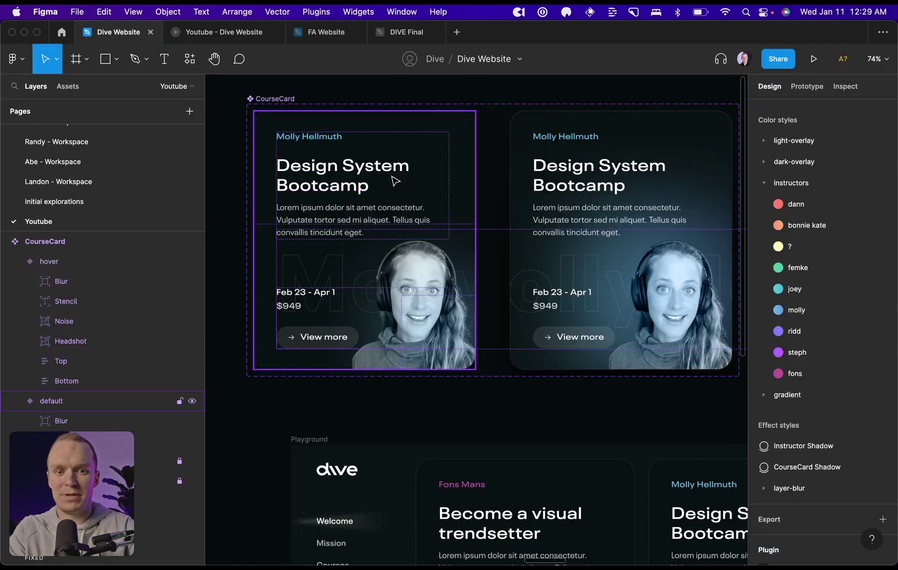
click(637, 137)
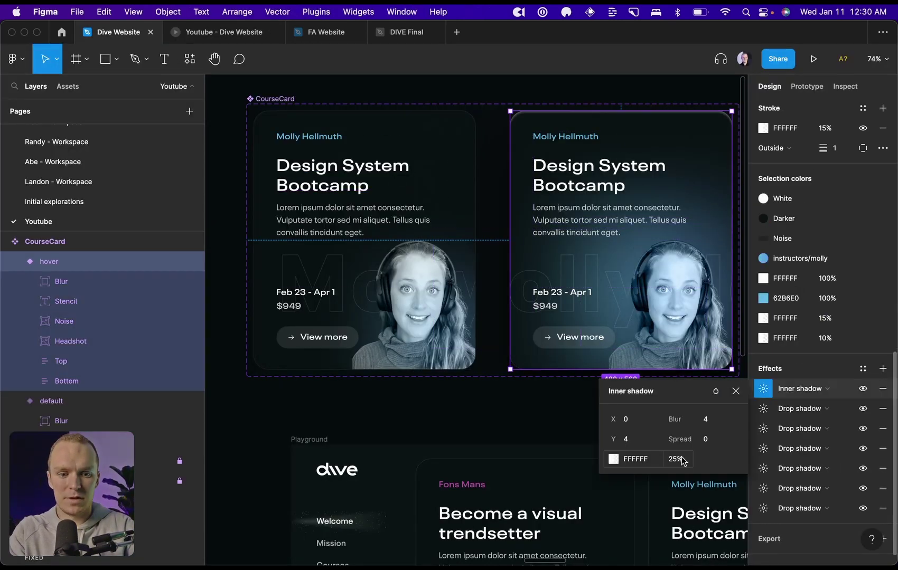
click(683, 459)
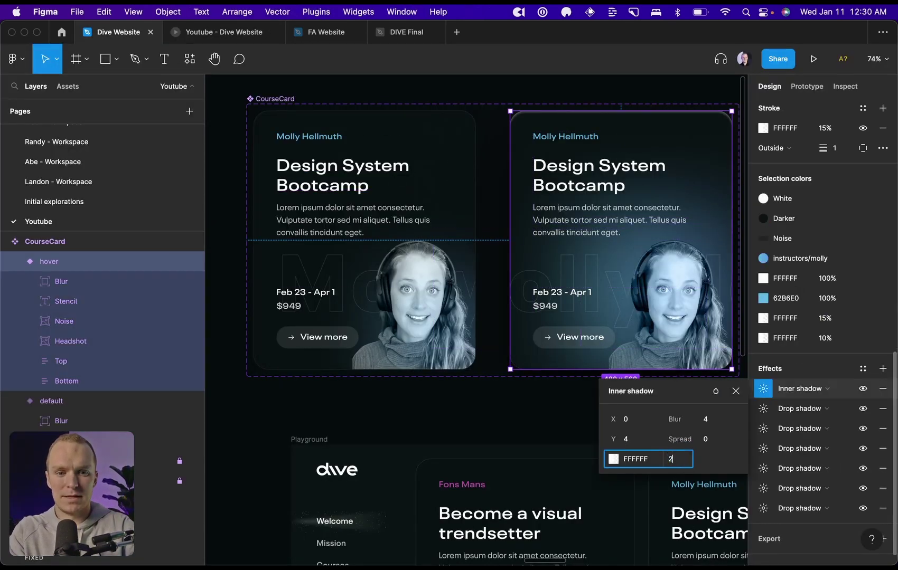
text(20)
key(Return)
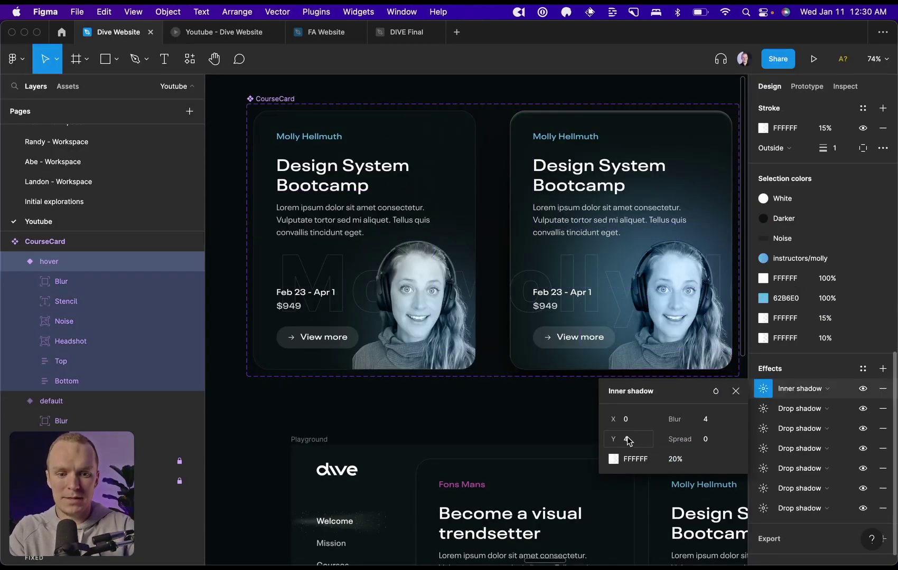
click(705, 419)
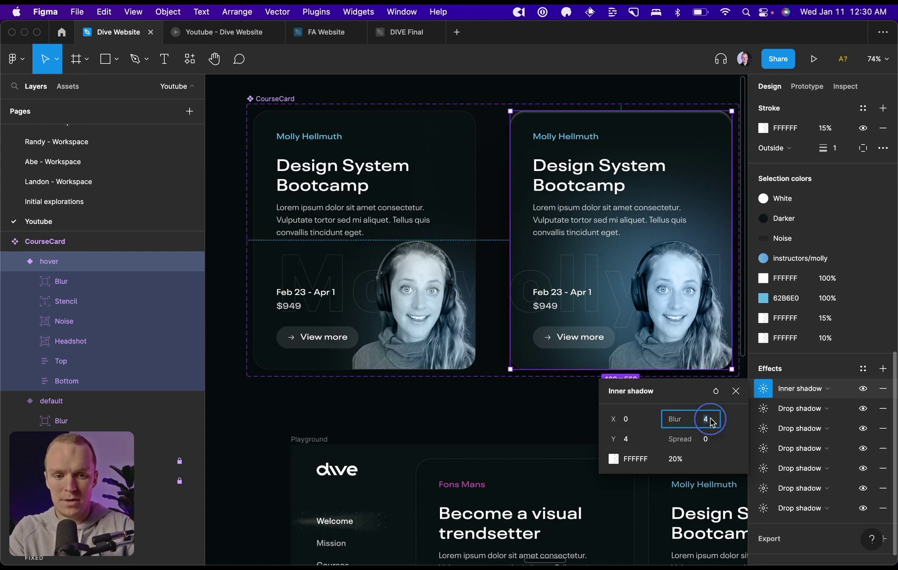
text(8)
key(Return)
key(ctrl+Tab)
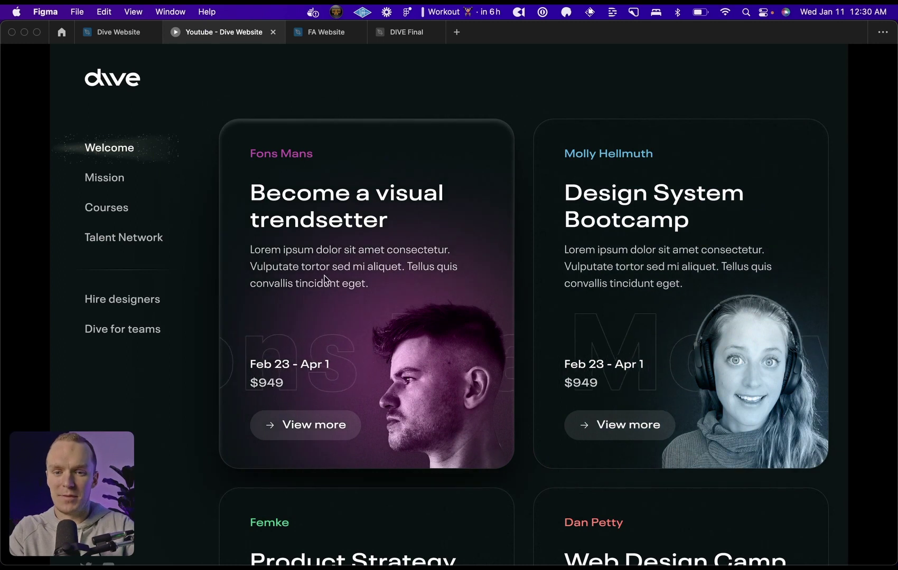
Step: Refine the hover variant's inner shadow to a Y offset of 2 and 15% opacity, then check it in the prototype
key(ctrl+shift+Tab)
click(633, 439)
text(2)
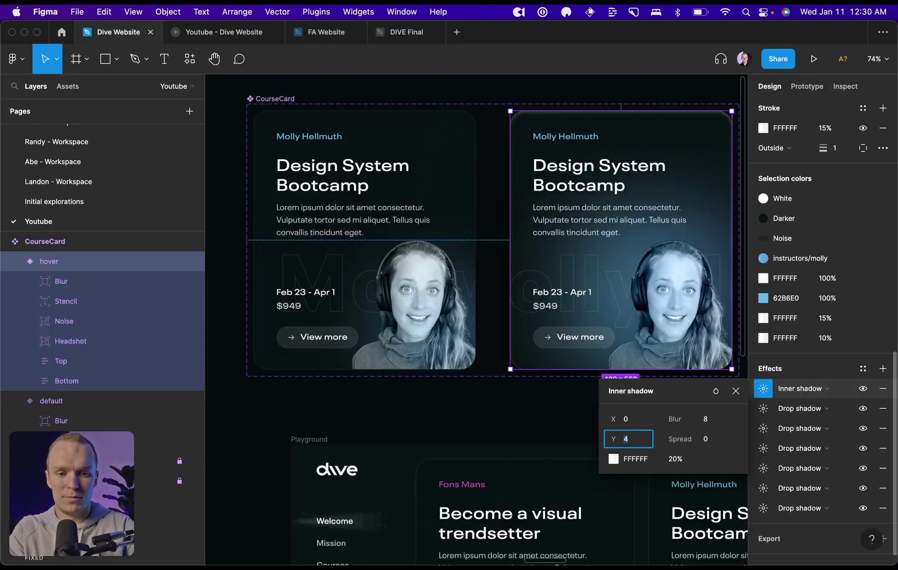
key(Return)
click(676, 459)
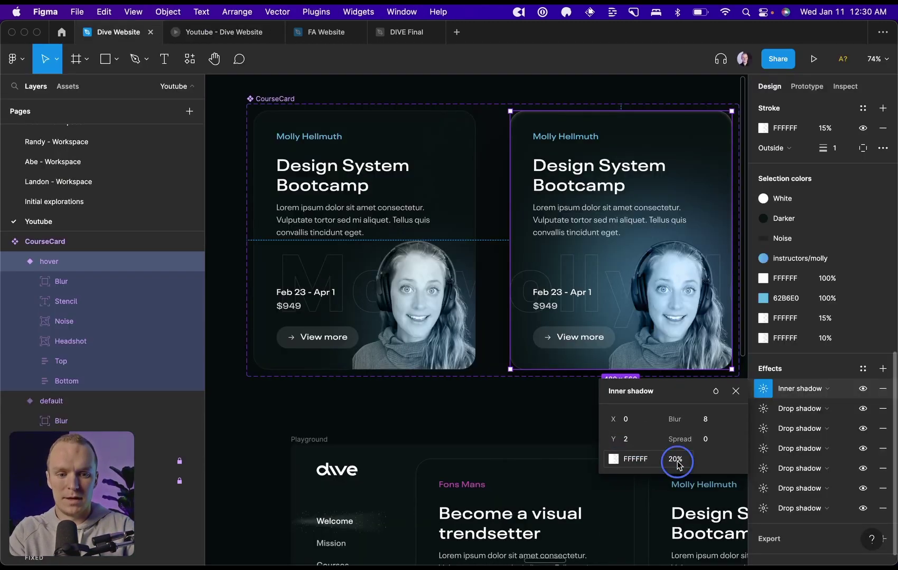
text(15)
key(Return)
key(ctrl+Tab)
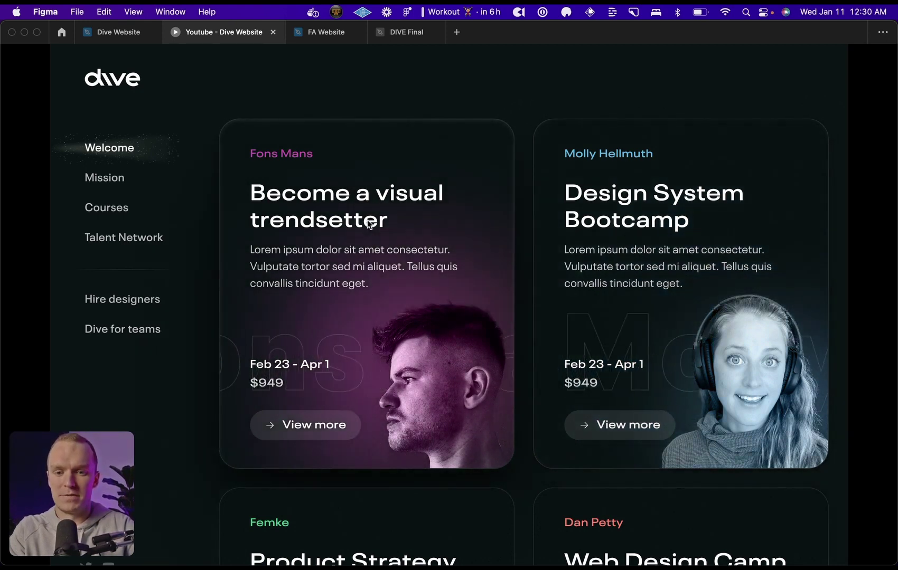
key(ctrl+shift+Tab)
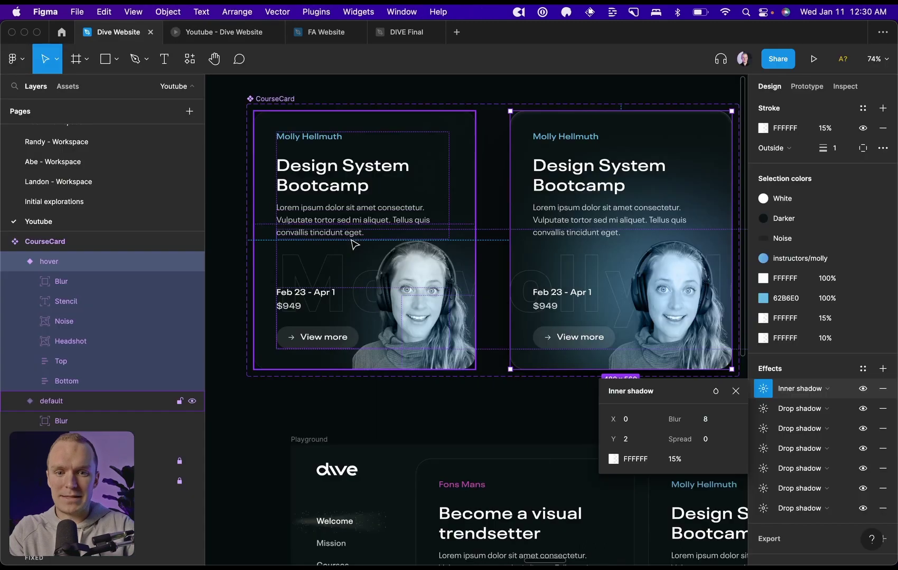
click(736, 392)
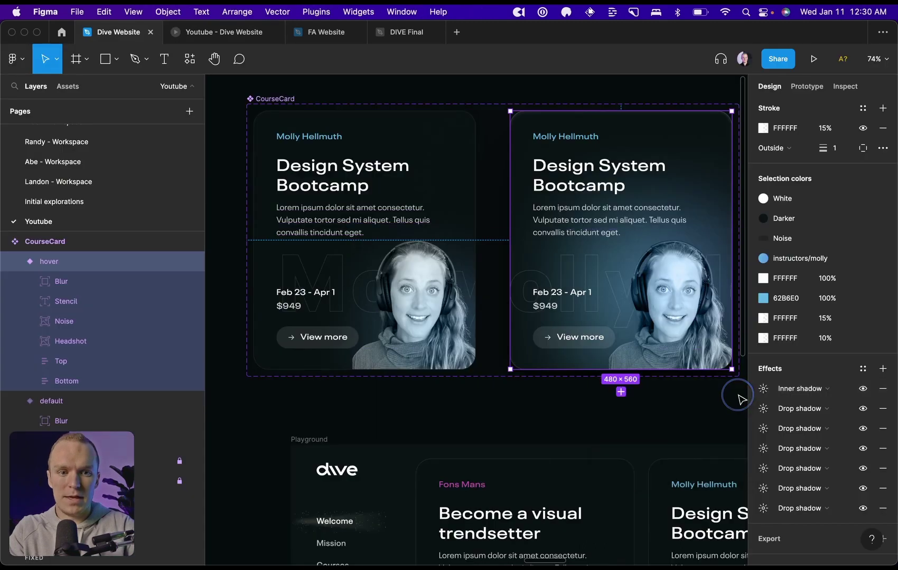
Step: Hide the View more label in the CourseCard's default variant and check the button's hover expansion in the prototype
click(536, 97)
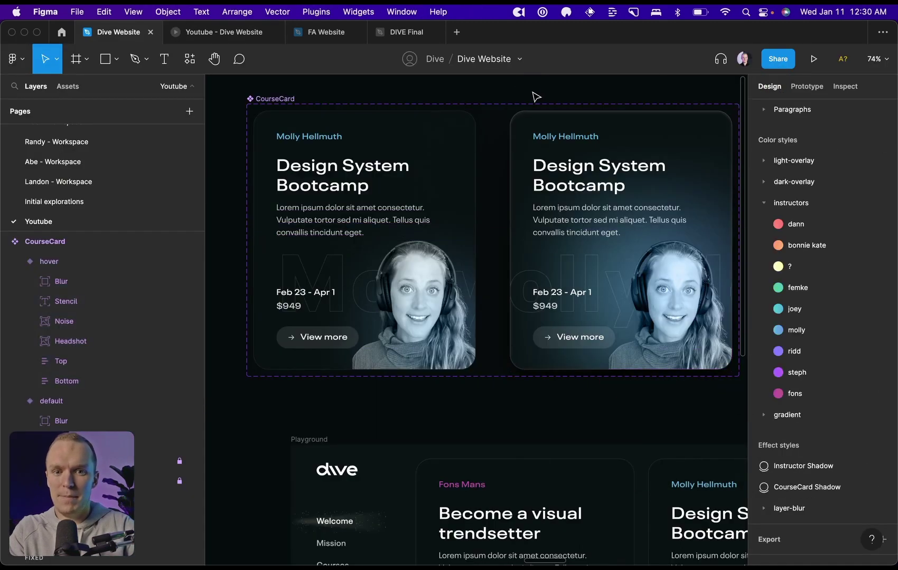
super+click(320, 338)
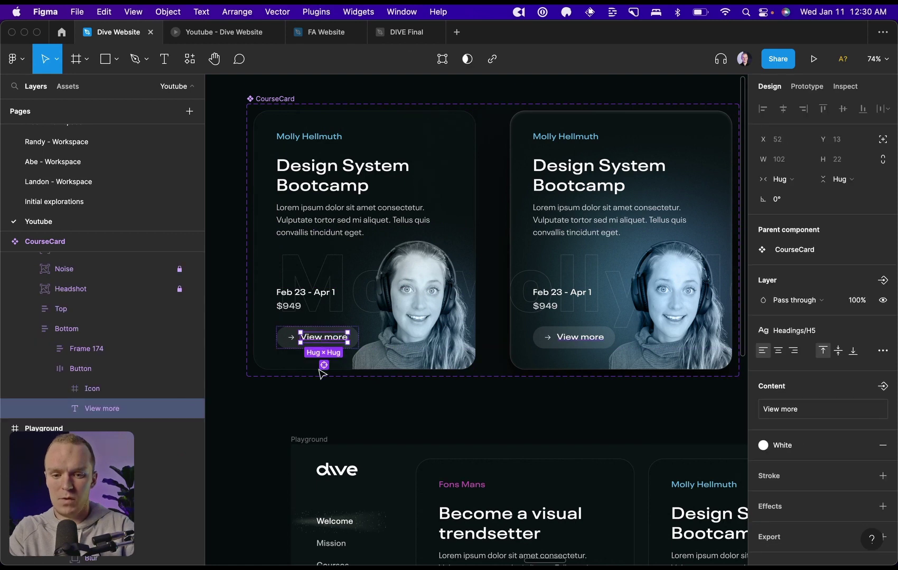
key(super+shift+h)
click(251, 421)
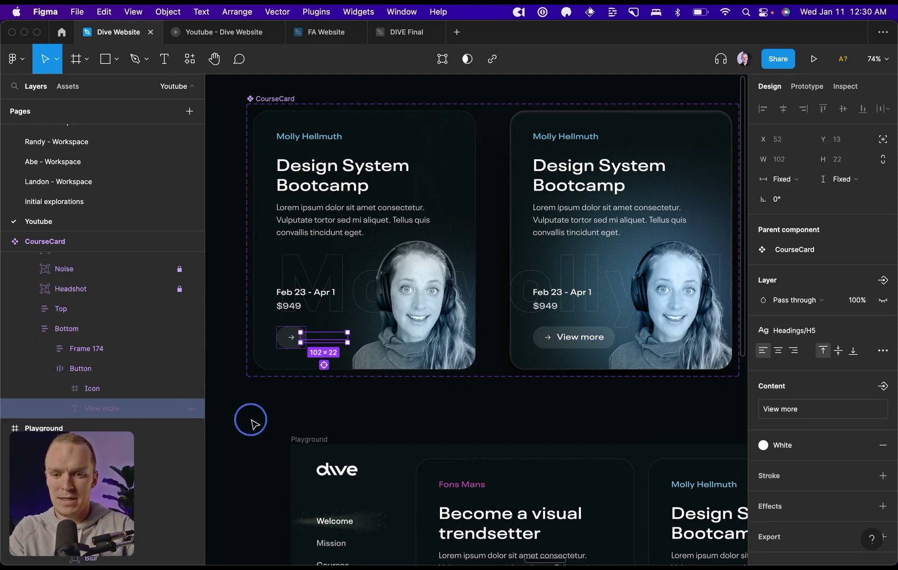
key(ctrl+Tab)
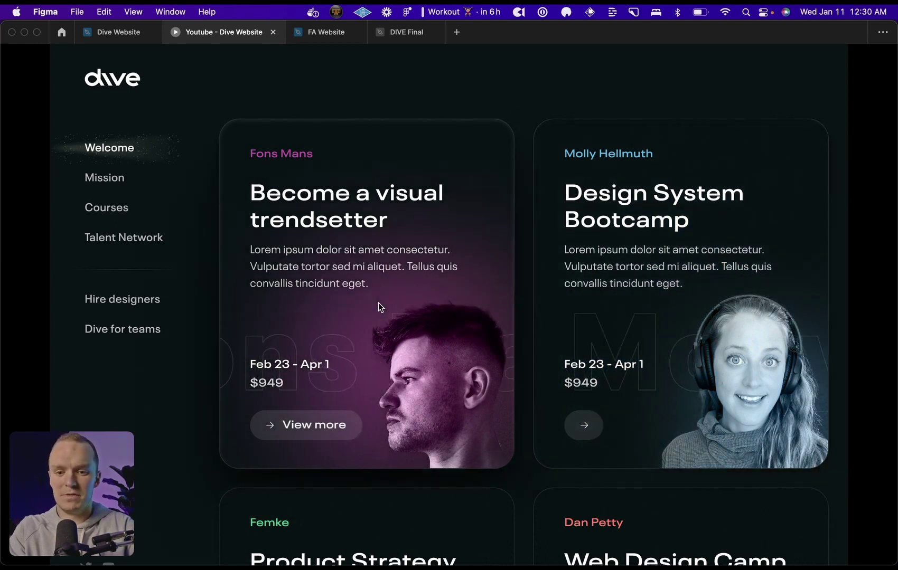
scroll(672, 166, down, 7)
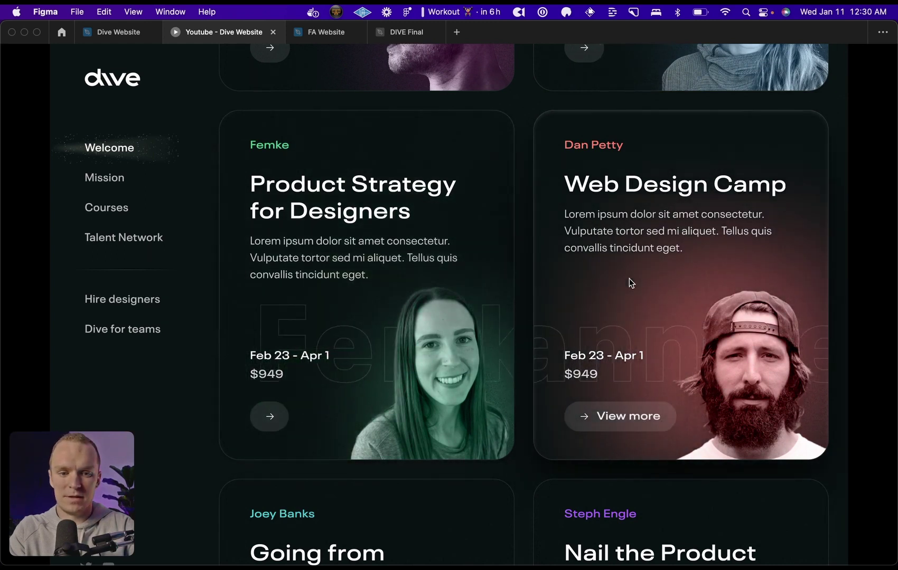
key(ctrl+shift+Tab)
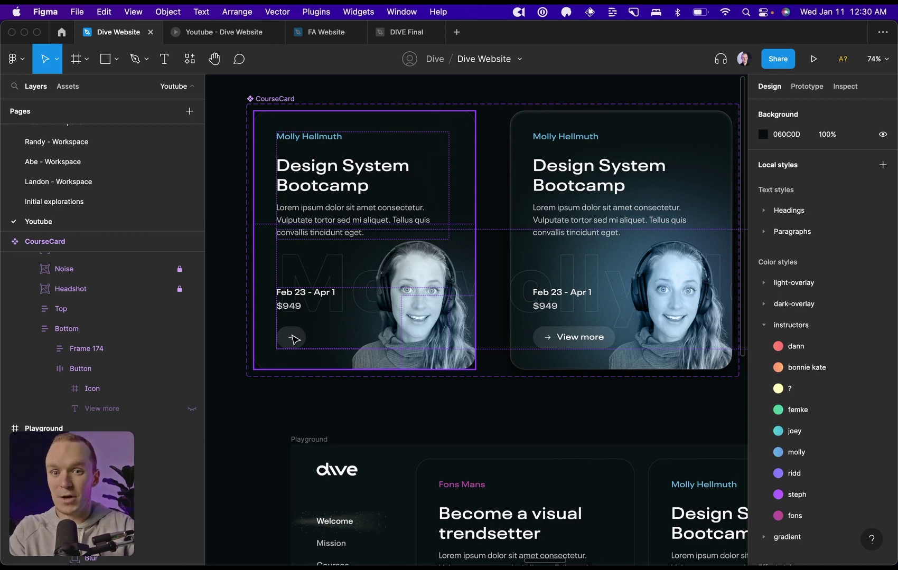
Step: Review the default variant's hover interaction and its easing options, keeping Gentle
click(403, 298)
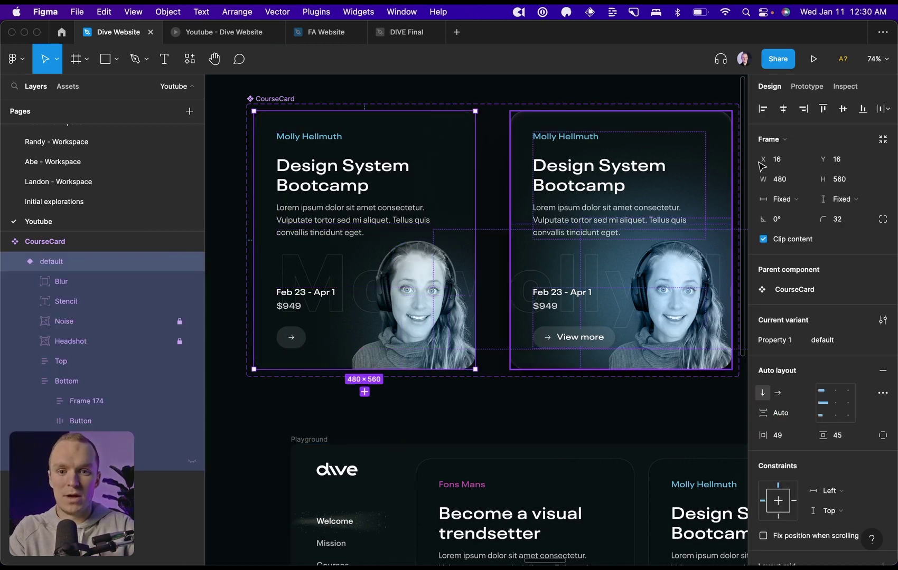
click(811, 87)
click(804, 135)
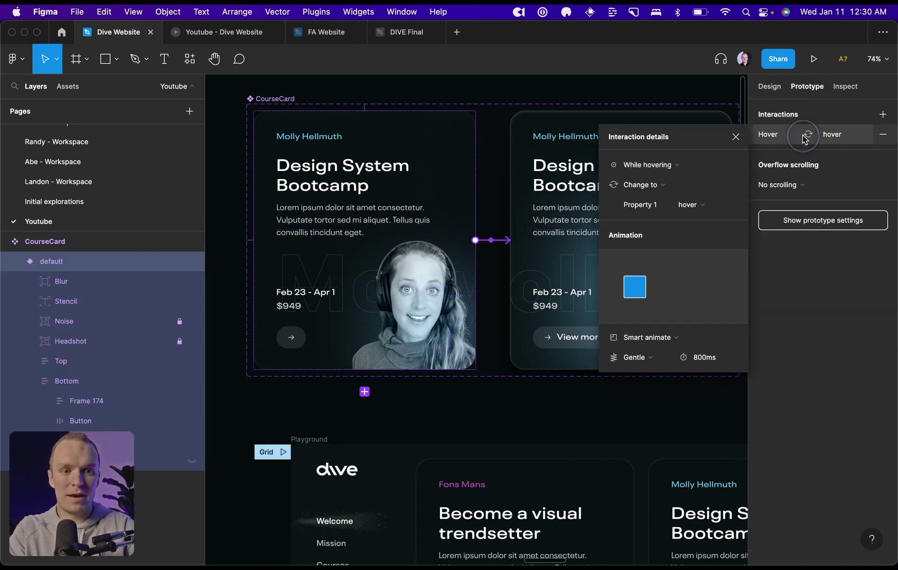
click(640, 357)
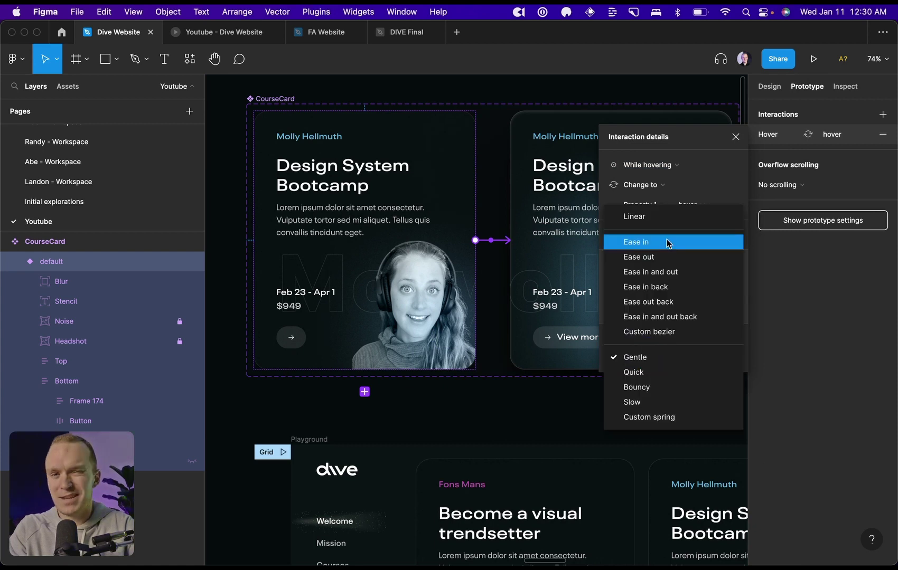
click(636, 359)
Step: Preview the finished hover animation across the course cards in the prototype and return to the design file
key(ctrl+Tab)
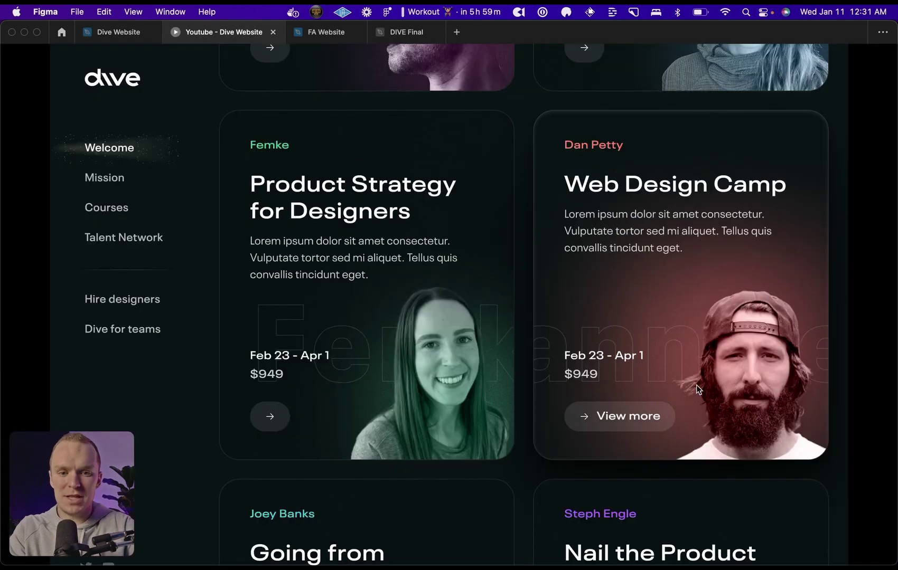
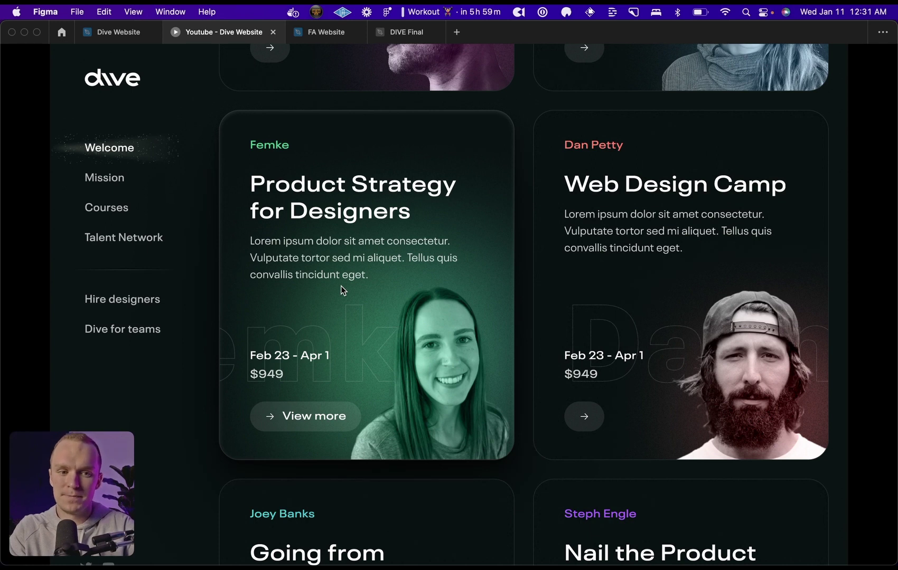
scroll(385, 256, up, 5)
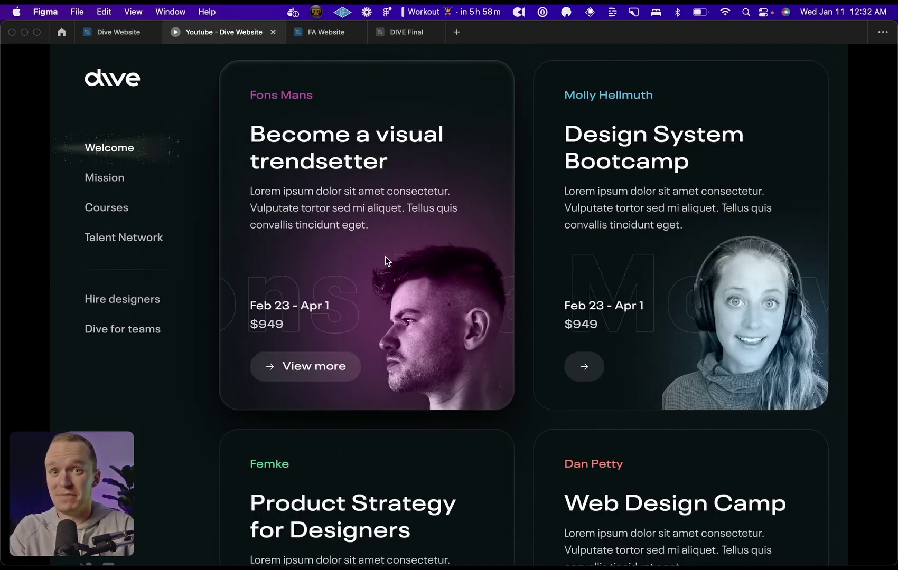
scroll(612, 217, down, 5)
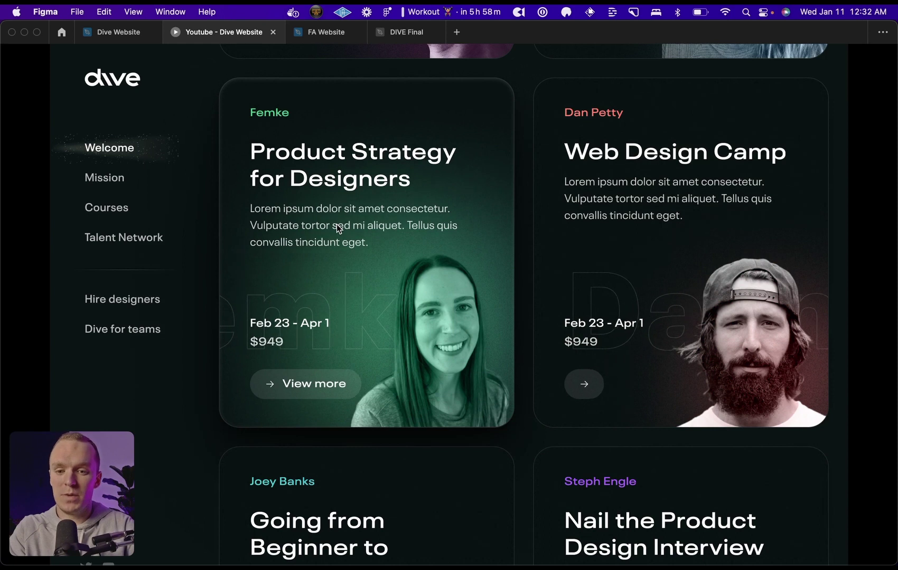
key(ctrl+shift+Tab)
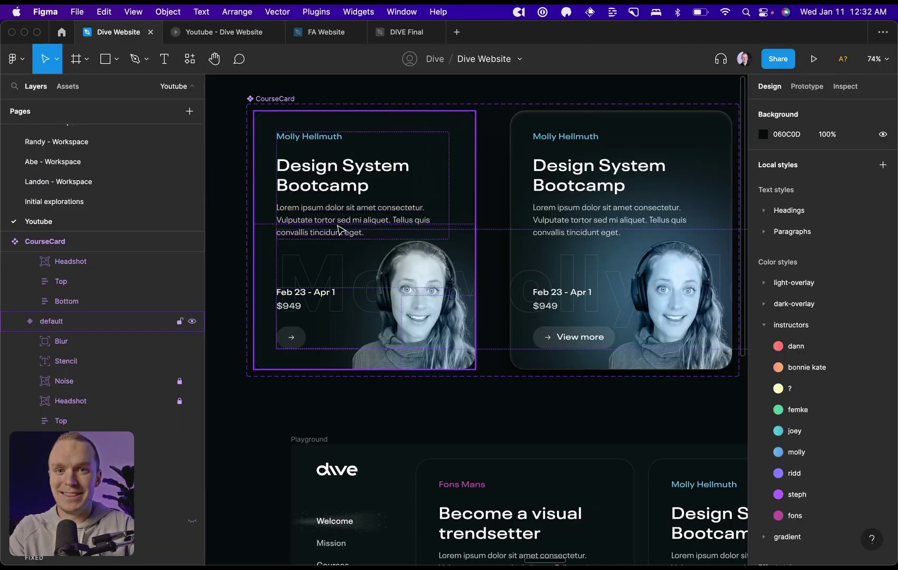
click(407, 95)
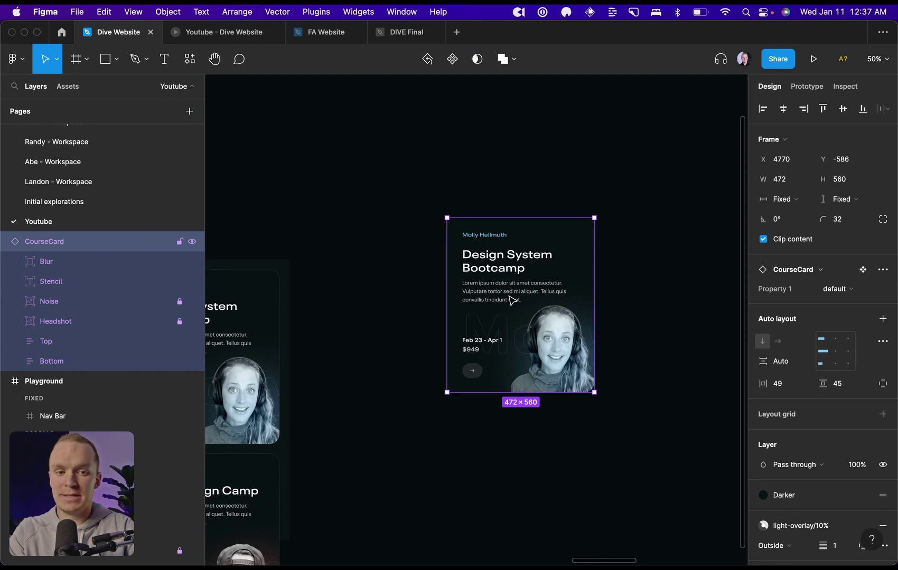
Step: Detach the standalone CourseCard instance beside the Playground frame and remove auto layout from its outer frame
click(712, 188)
click(527, 251)
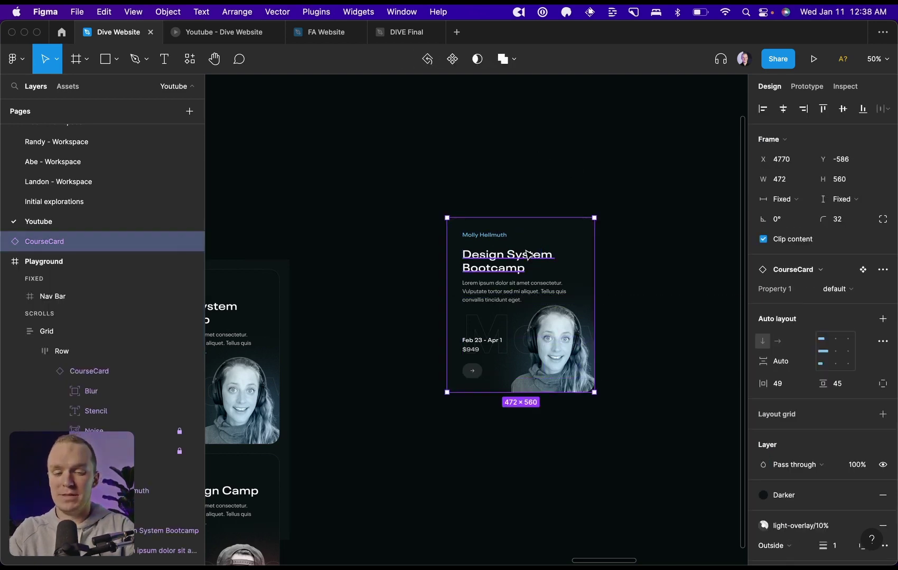
key(super+alt+b)
scroll(895, 211, down, 2)
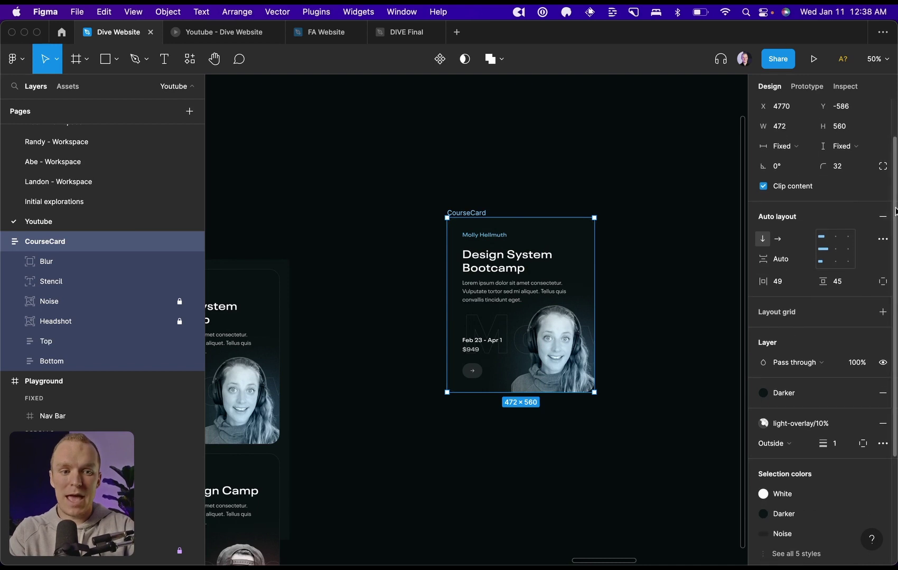
click(883, 216)
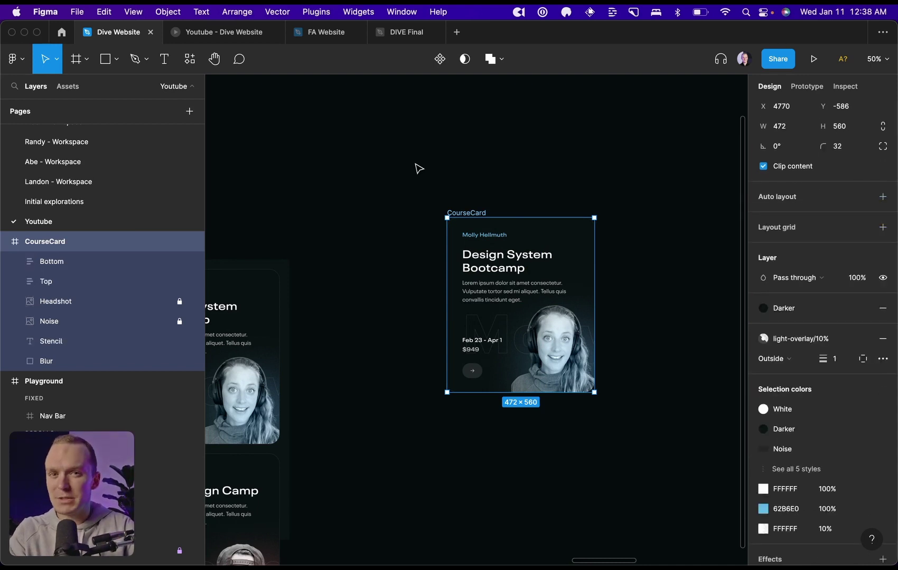
click(437, 154)
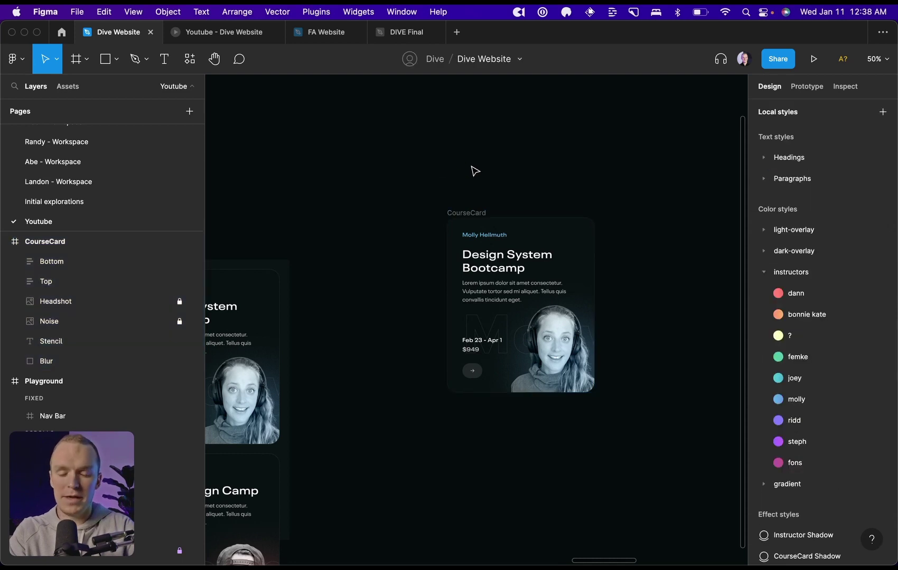
Step: Copy the detached CourseCard with the Figma to HTML with Framer plugin and paste it into the Card Tutorial project's Desktop frame in Framer
click(473, 216)
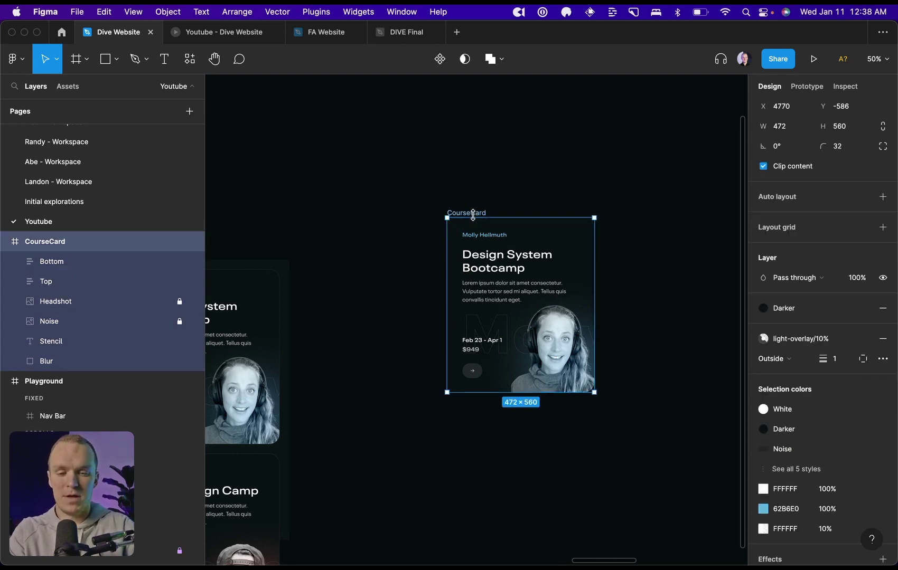
key(super+slash)
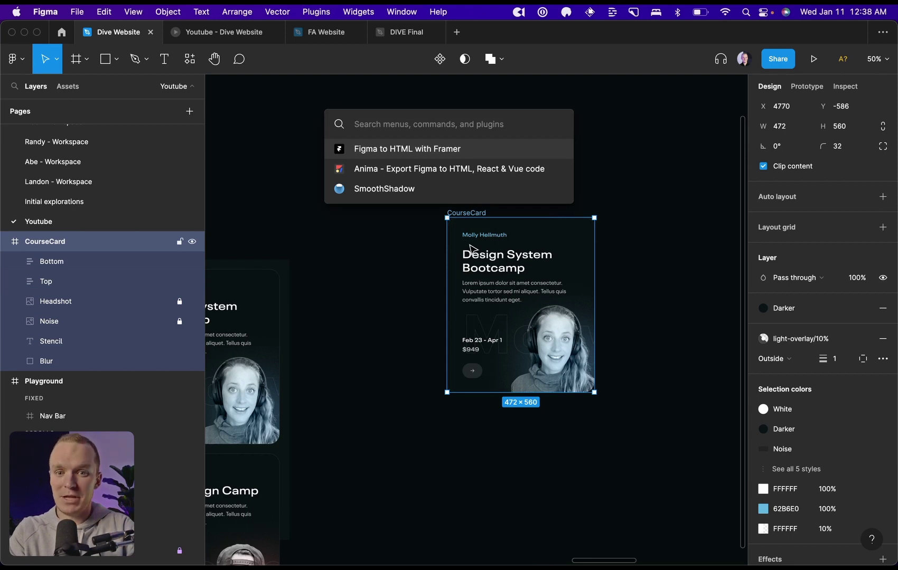
key(Return)
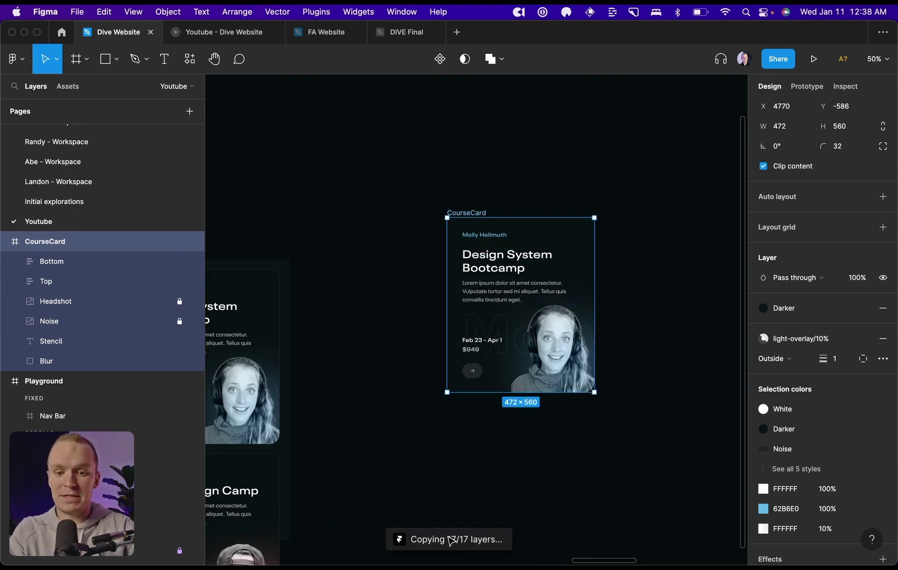
key(ctrl+Up)
click(234, 266)
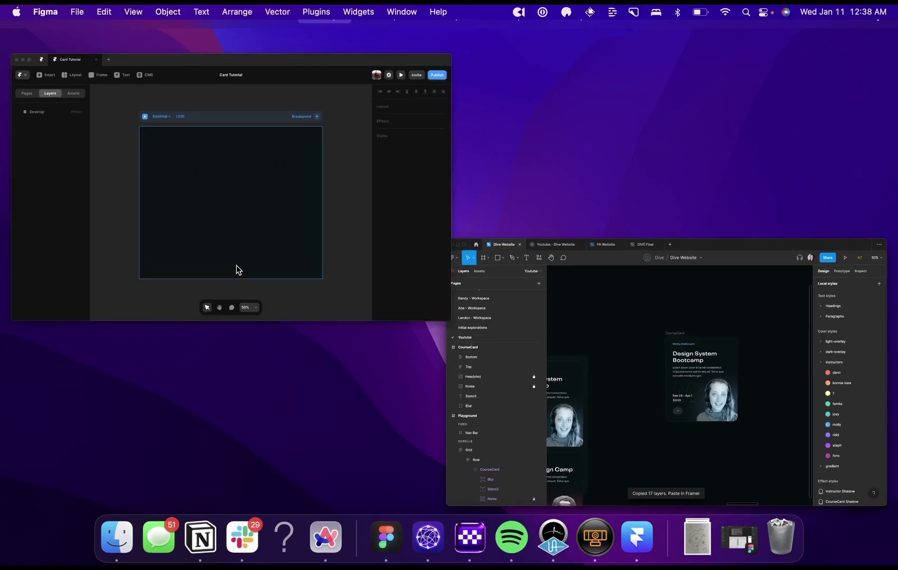
key(super+v)
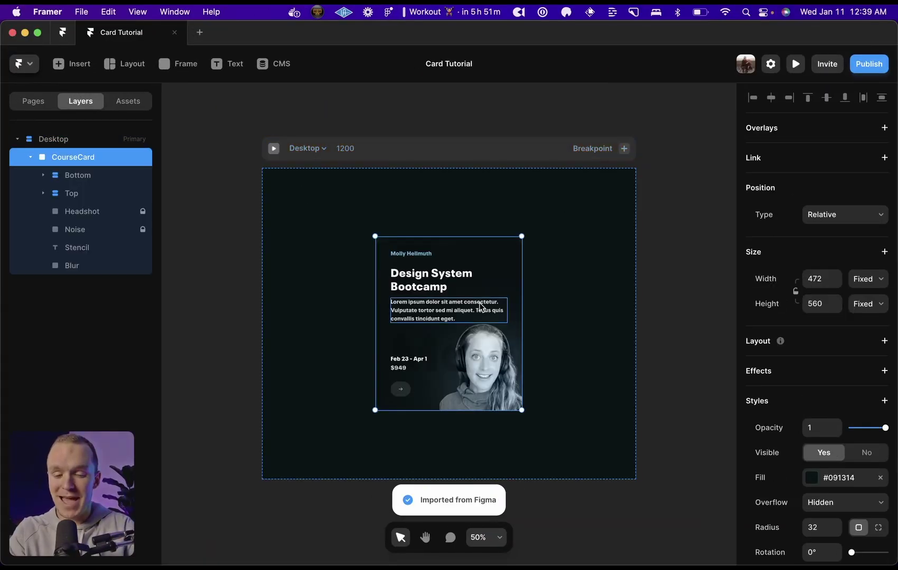
click(653, 271)
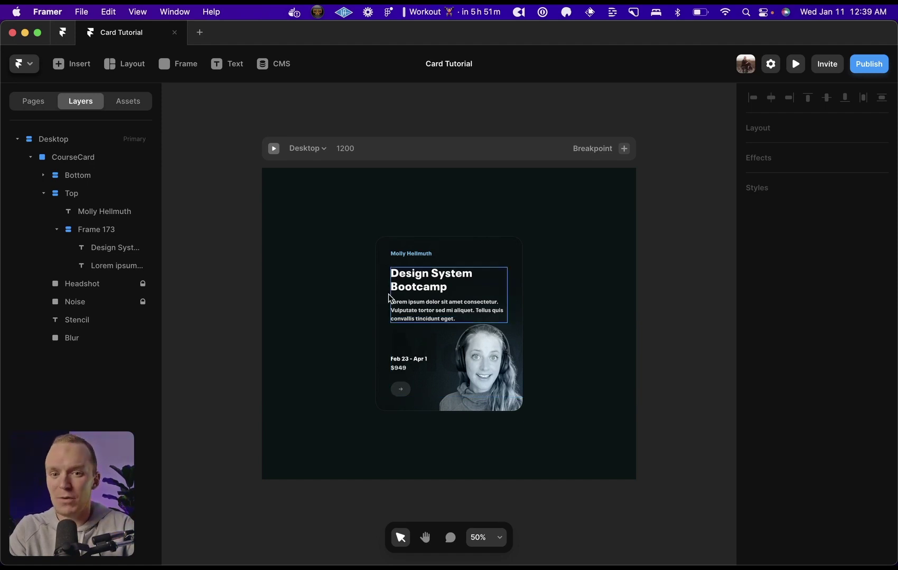
Step: Create a component named CourseCard from the imported card
click(506, 250)
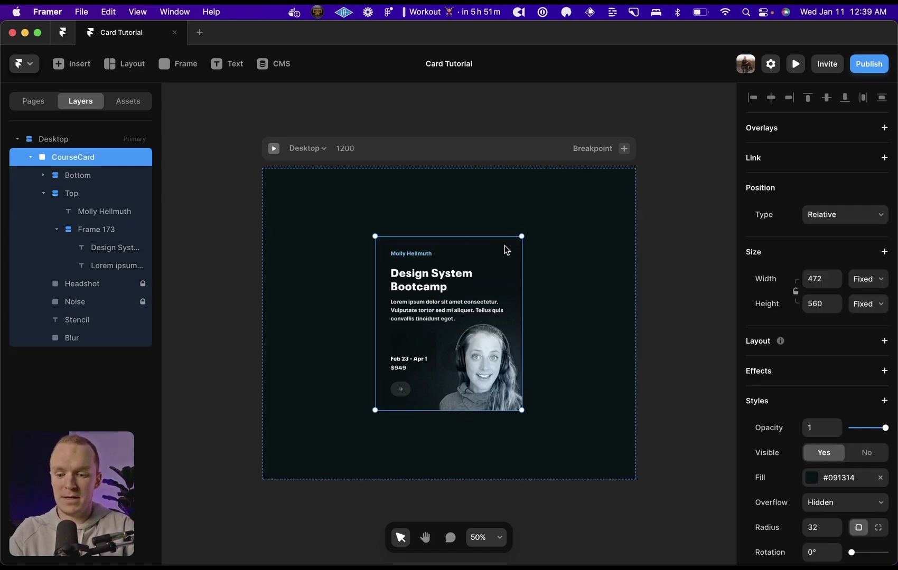
key(super+alt+k)
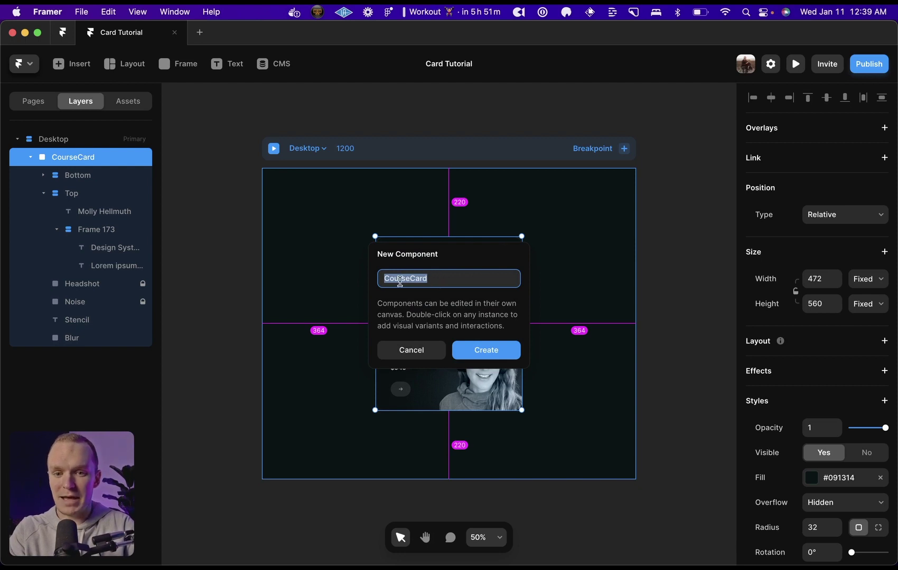
click(484, 349)
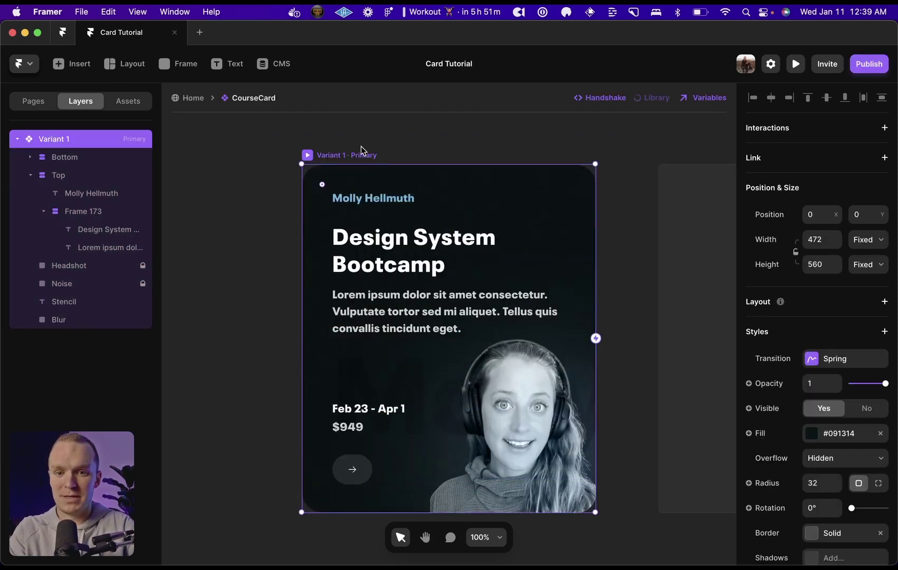
Step: Add a Hover variant to the CourseCard component's primary variant
key(super+minus)
scroll(406, 449, down, 5)
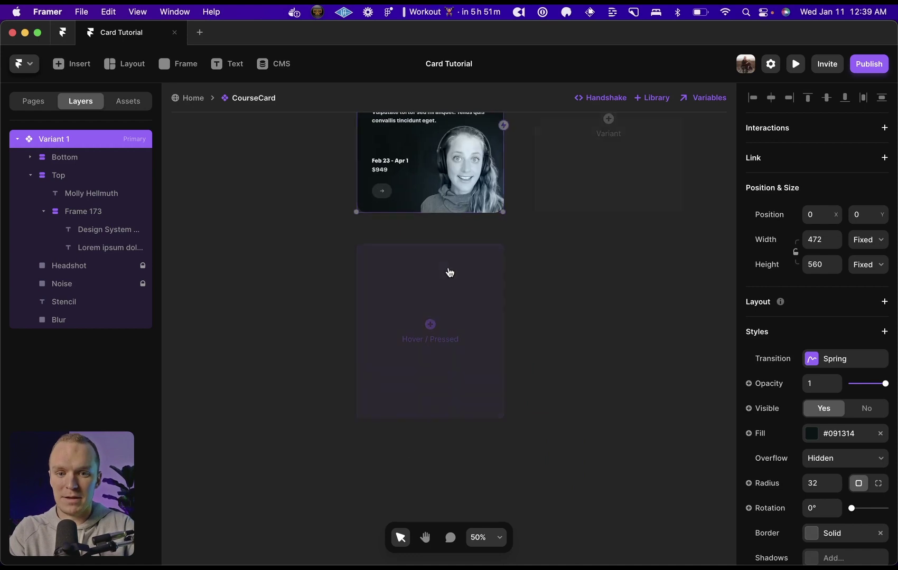
click(437, 320)
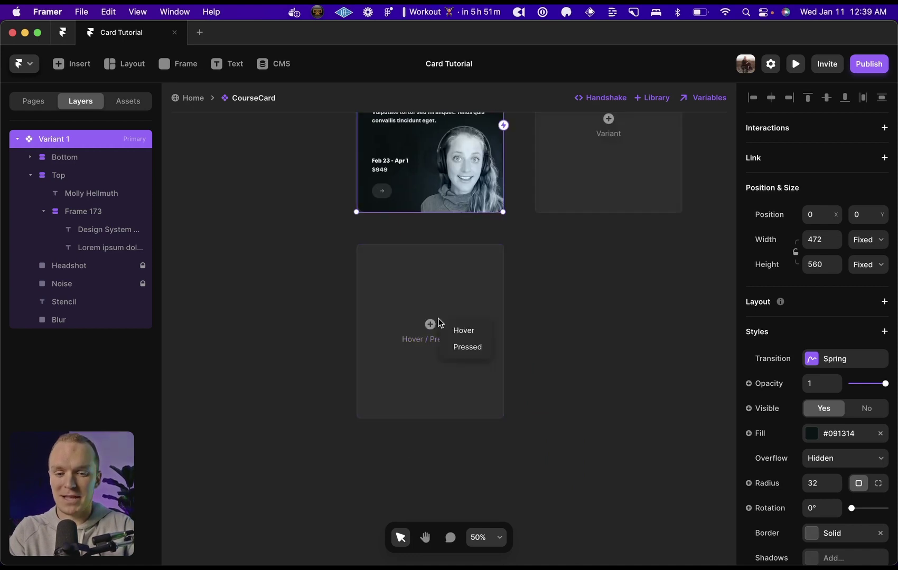
click(458, 331)
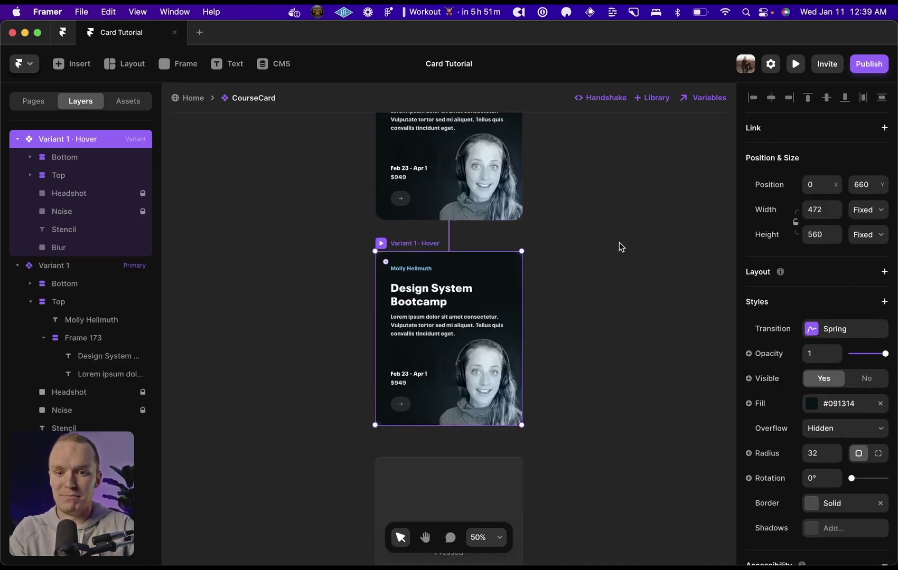
click(604, 213)
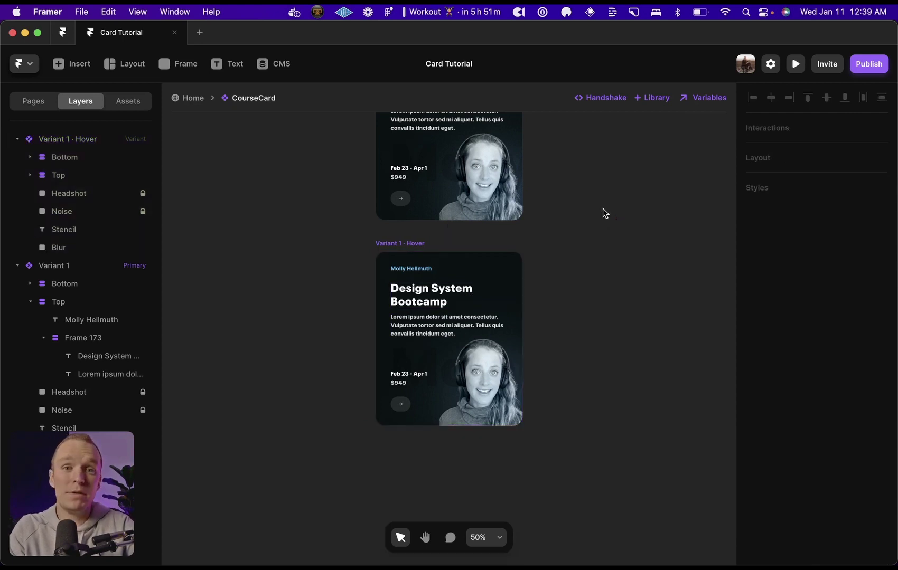